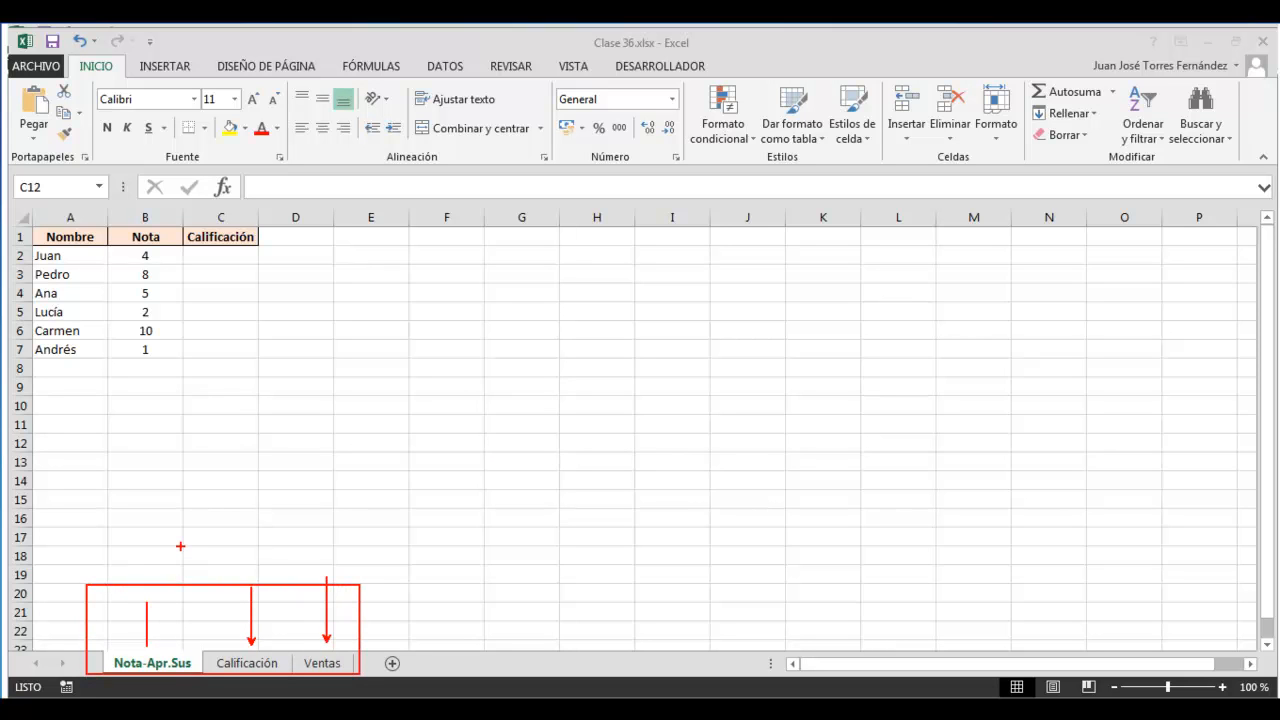
pyautogui.press('Escape')
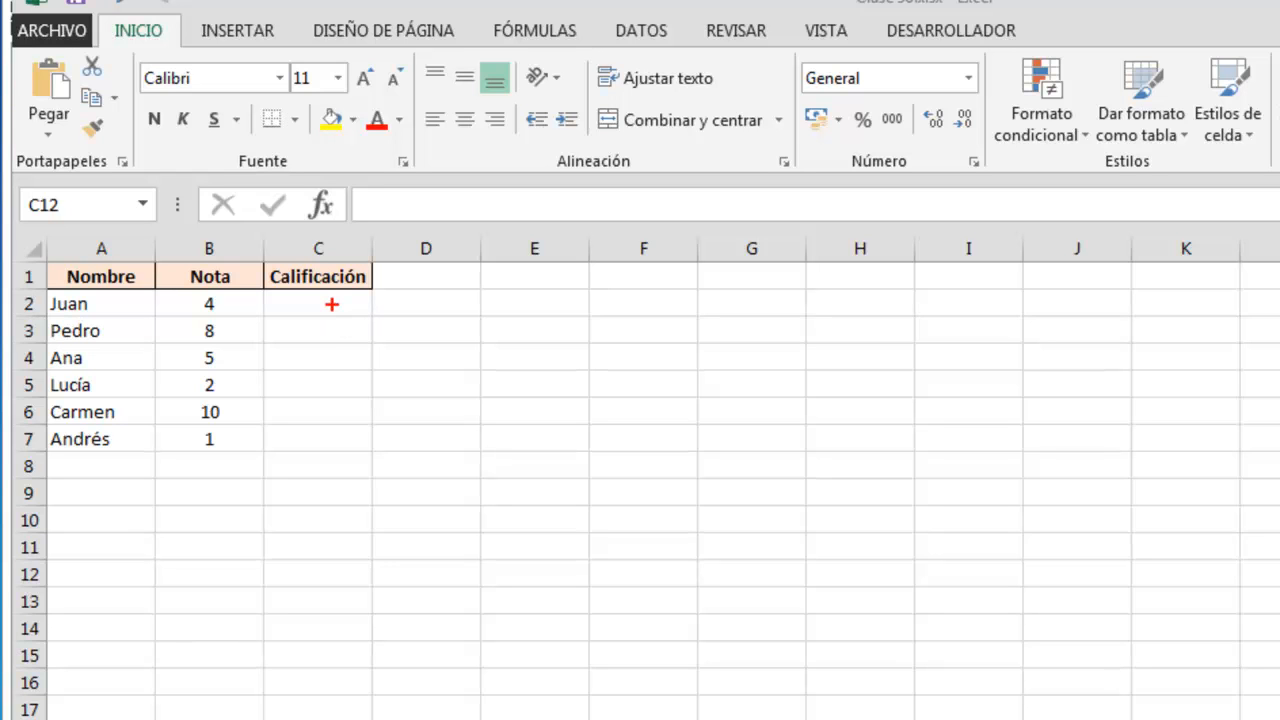
pyautogui.moveTo(41, 242)
pyautogui.mouseDown()
pyautogui.moveTo(74, 289)
pyautogui.moveTo(472, 472)
pyautogui.moveTo(420, 475)
pyautogui.mouseUp()
pyautogui.moveTo(96, 200); pyautogui.dragTo(96, 260)
pyautogui.moveTo(217, 206); pyautogui.dragTo(217, 260)
pyautogui.moveTo(342, 208); pyautogui.dragTo(340, 252)
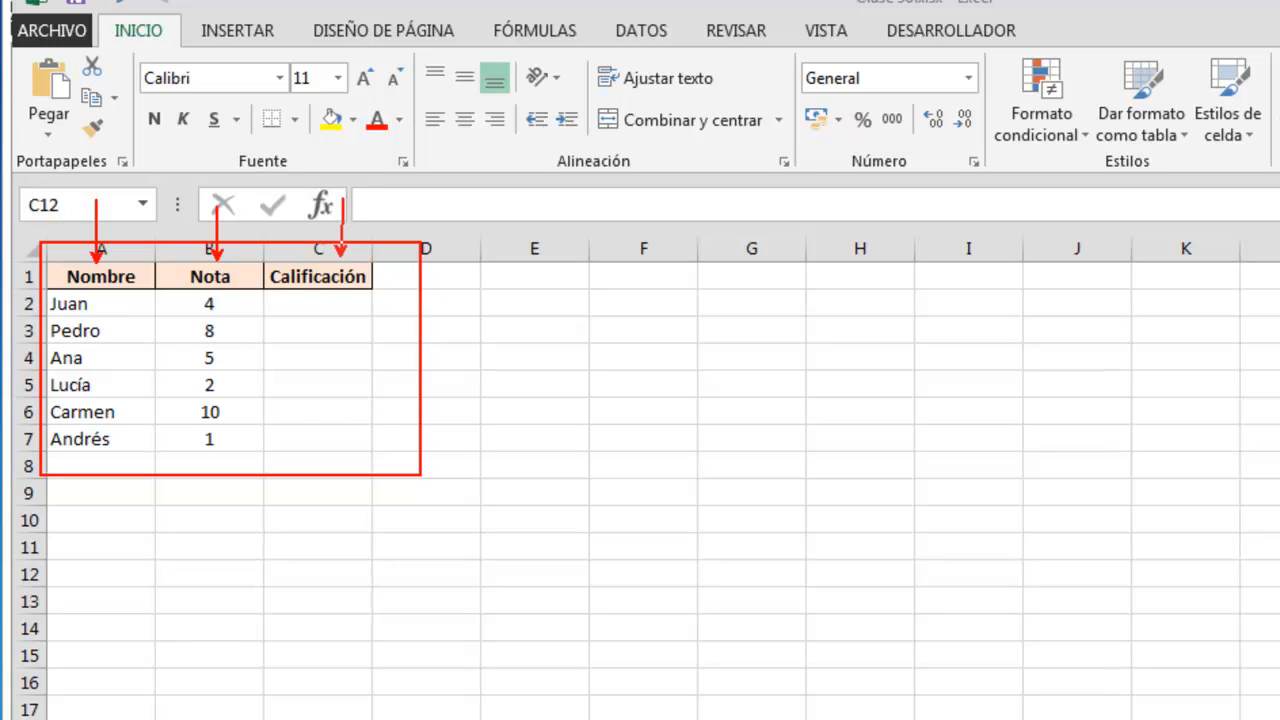
pyautogui.moveTo(48, 288); pyautogui.dragTo(122, 456)
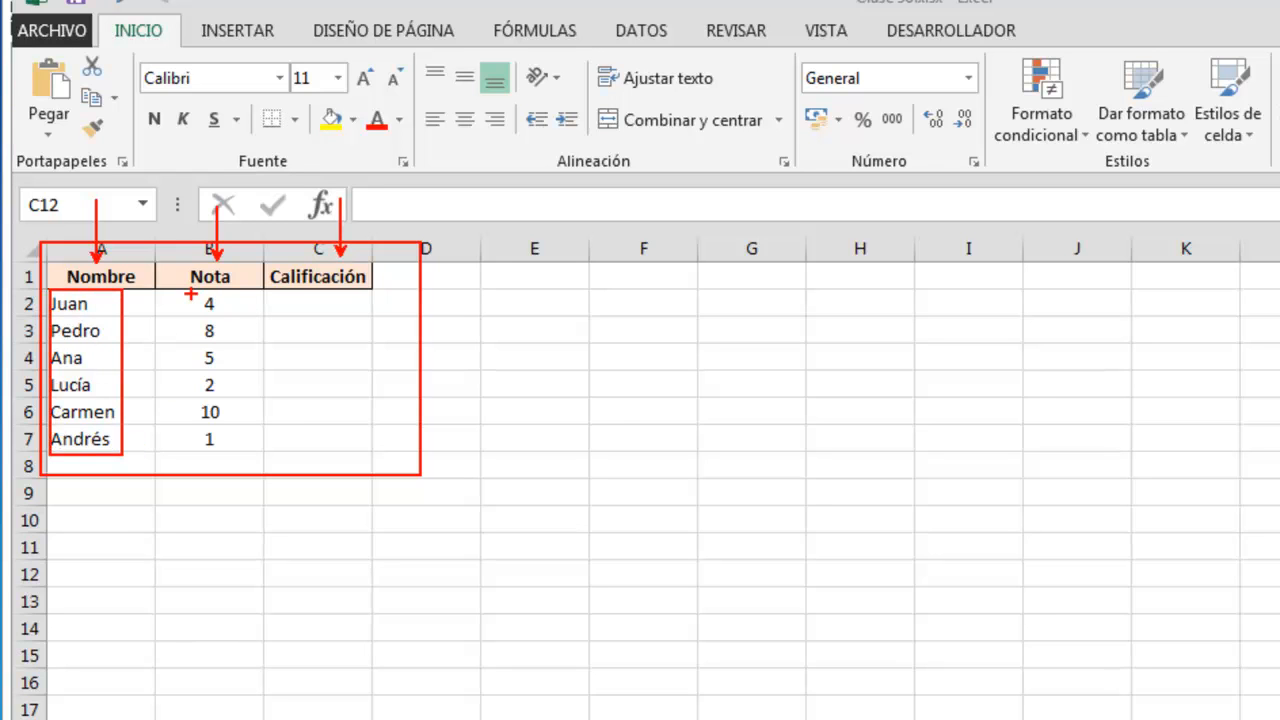
pyautogui.moveTo(185, 290); pyautogui.dragTo(232, 461)
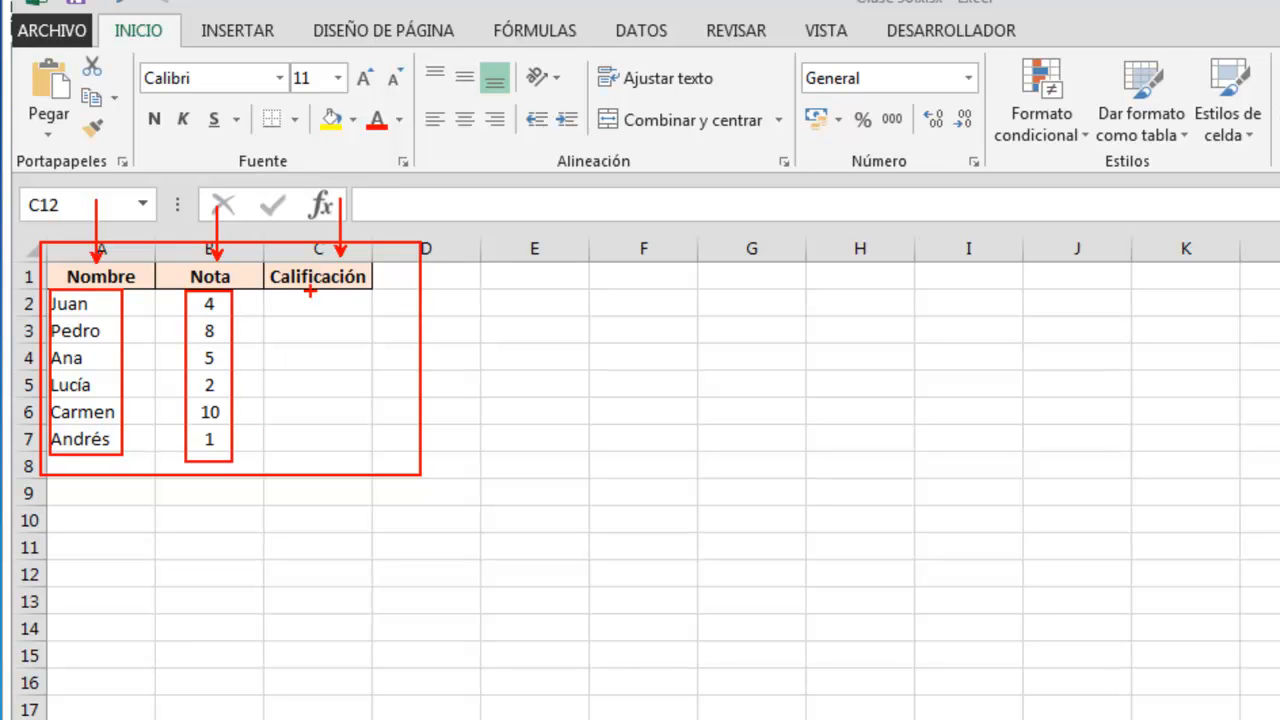
pyautogui.press('Escape')
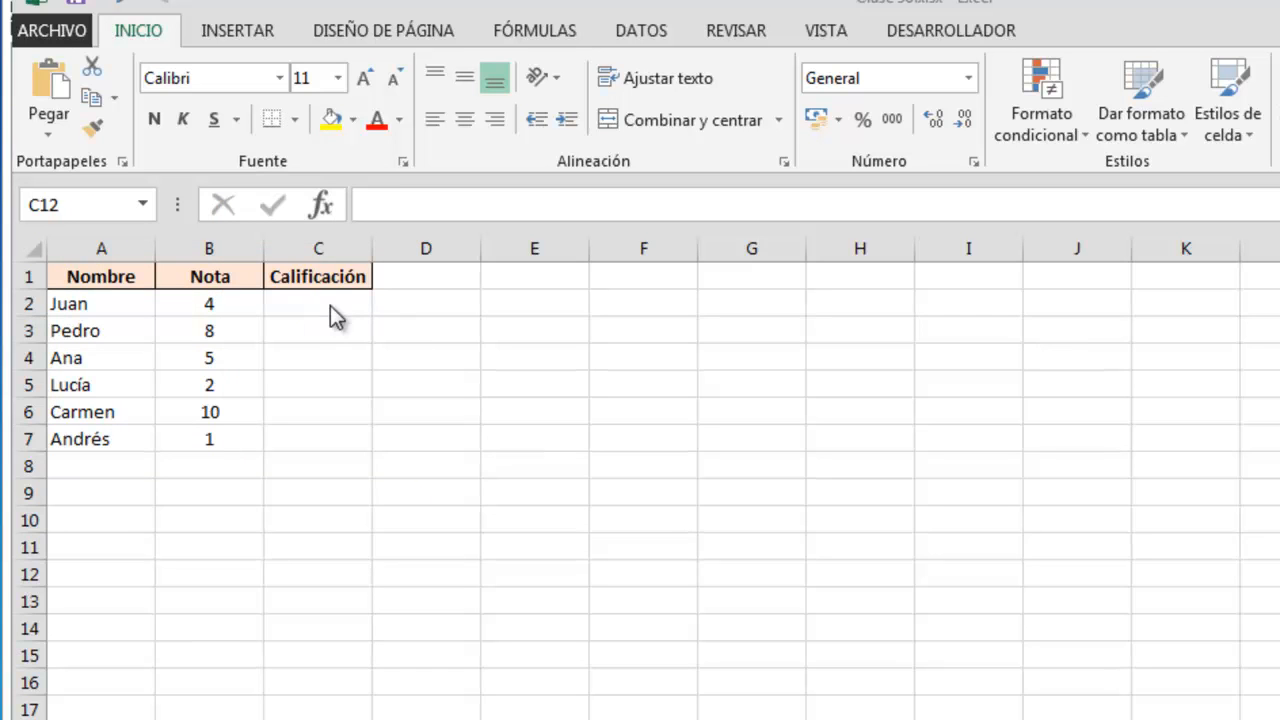
# Enter the formula =SI(B2>=5;"Aprobado";"Suspenso") in C2 and fill it down through C7
pyautogui.click(320, 305)
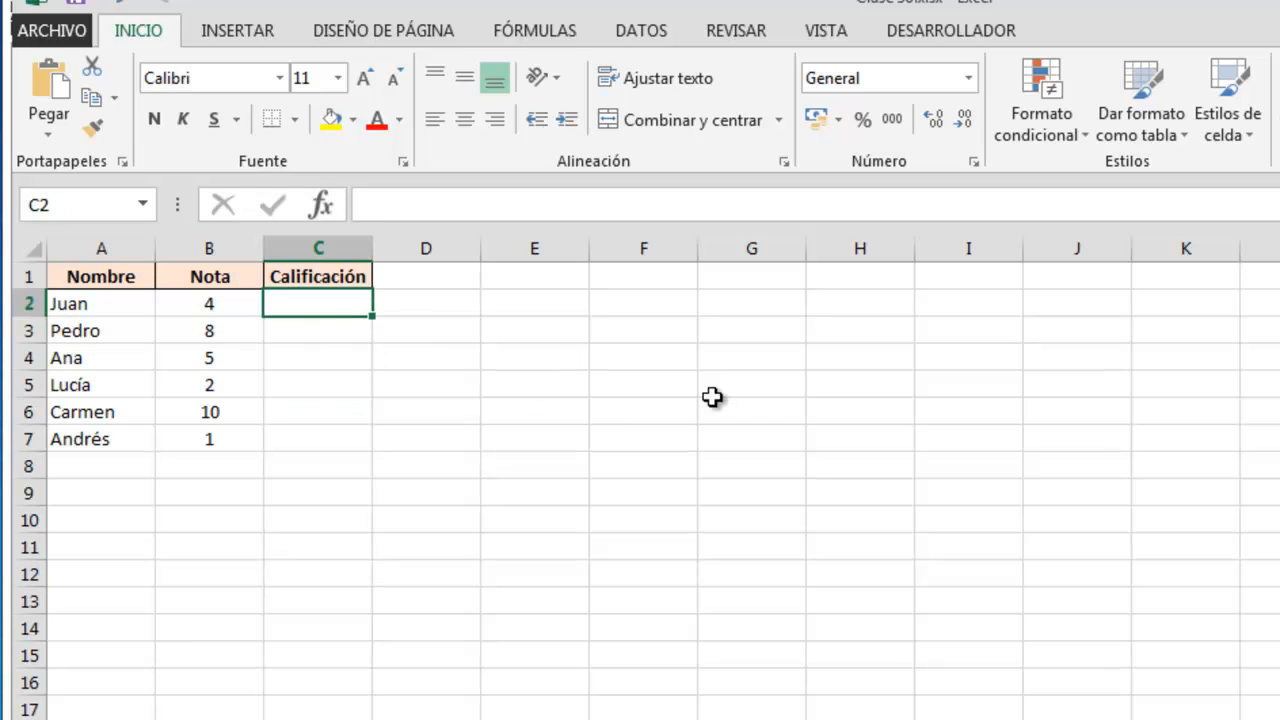
pyautogui.write('=si(')
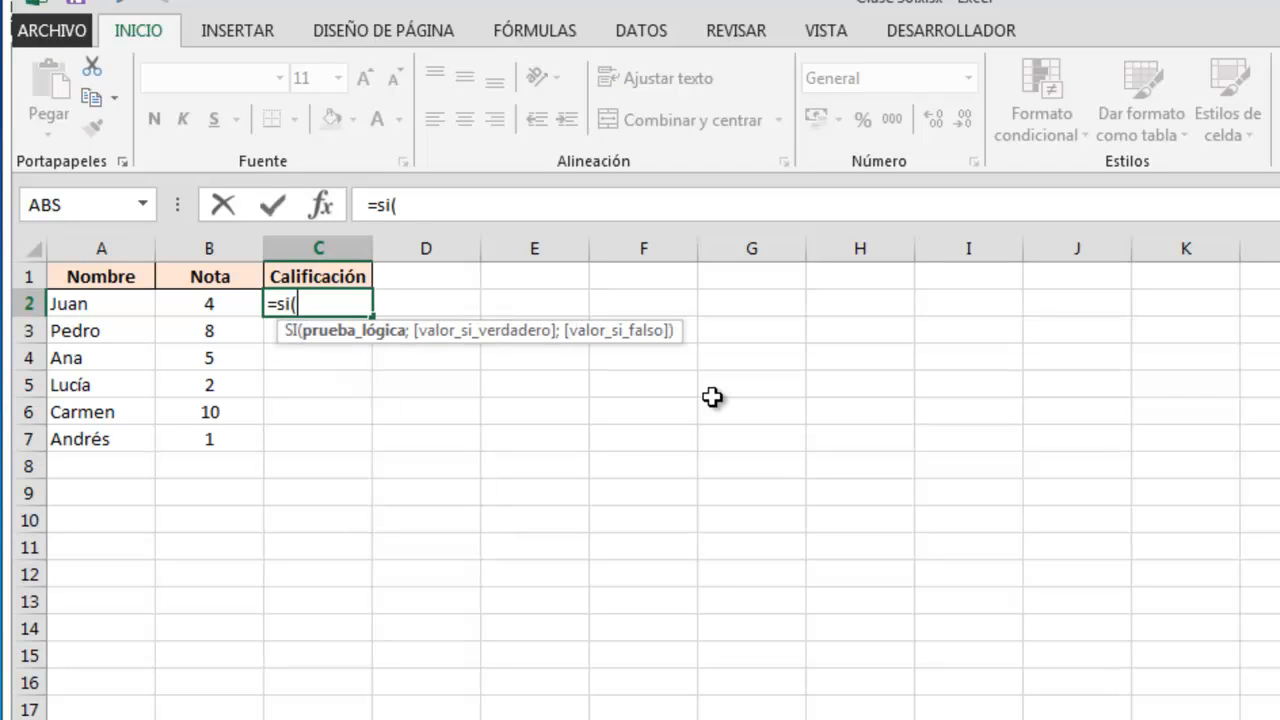
pyautogui.click(213, 303)
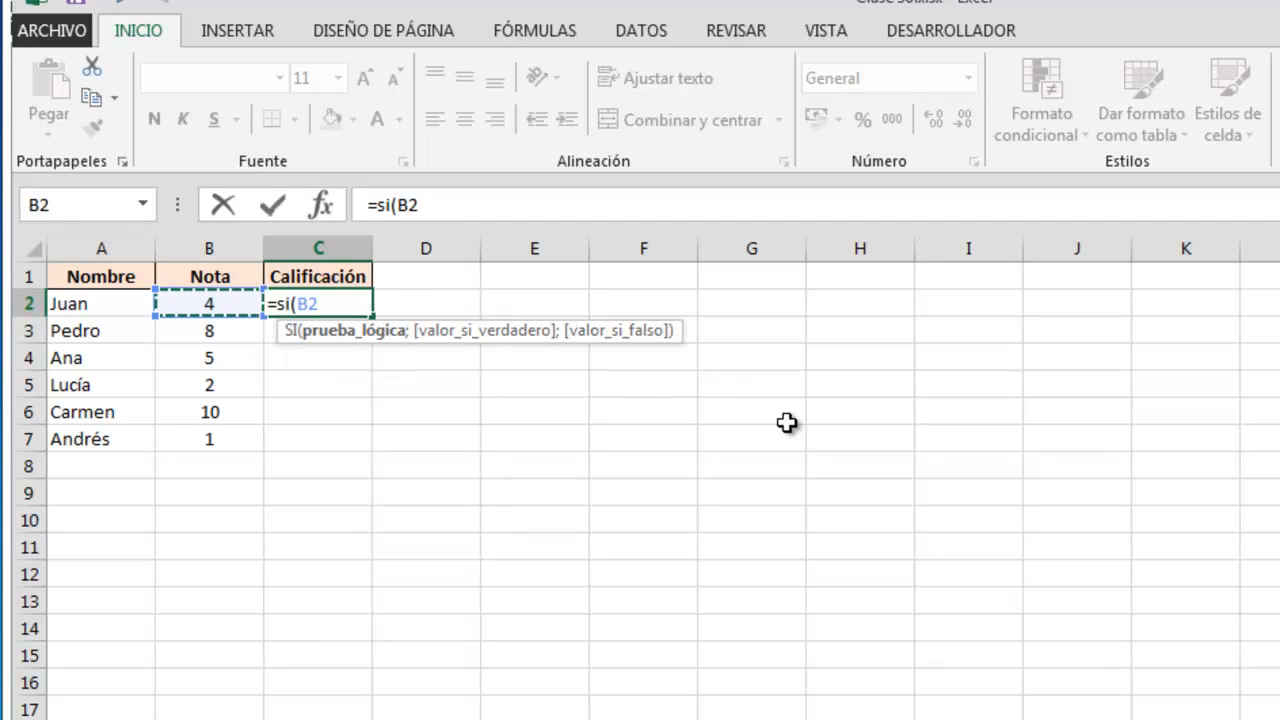
pyautogui.write('>')
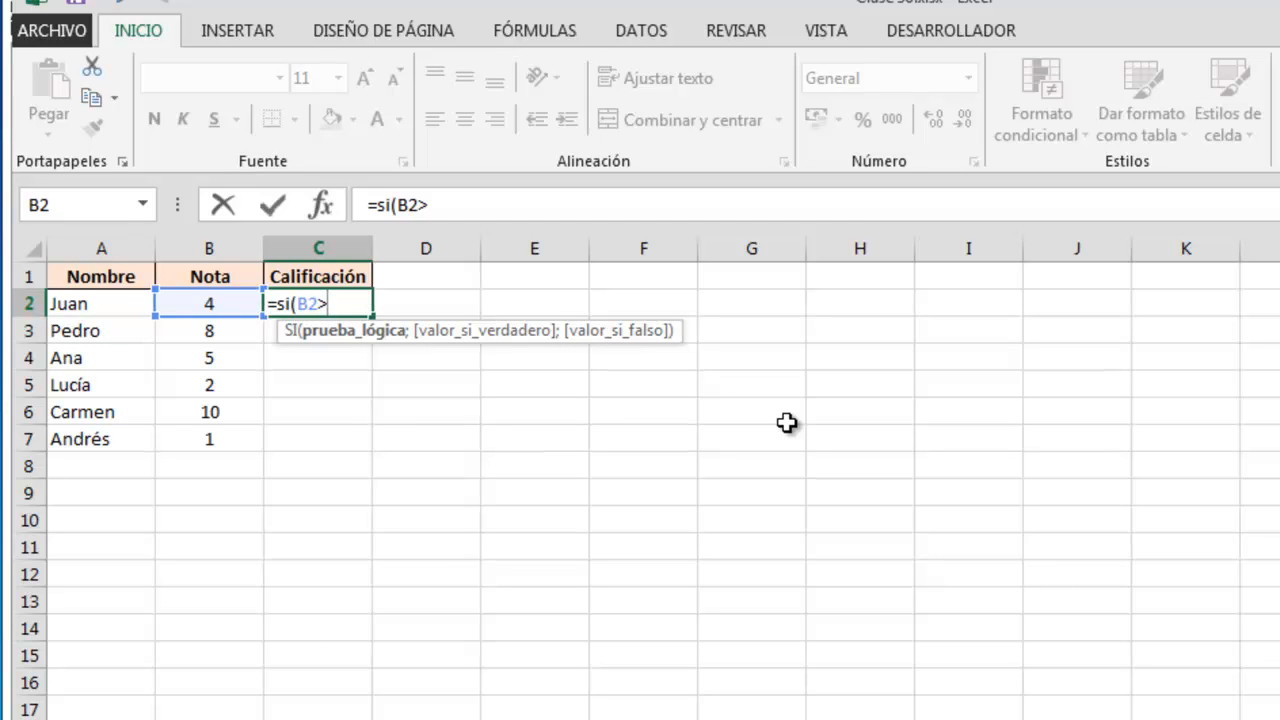
pyautogui.write('=5;')
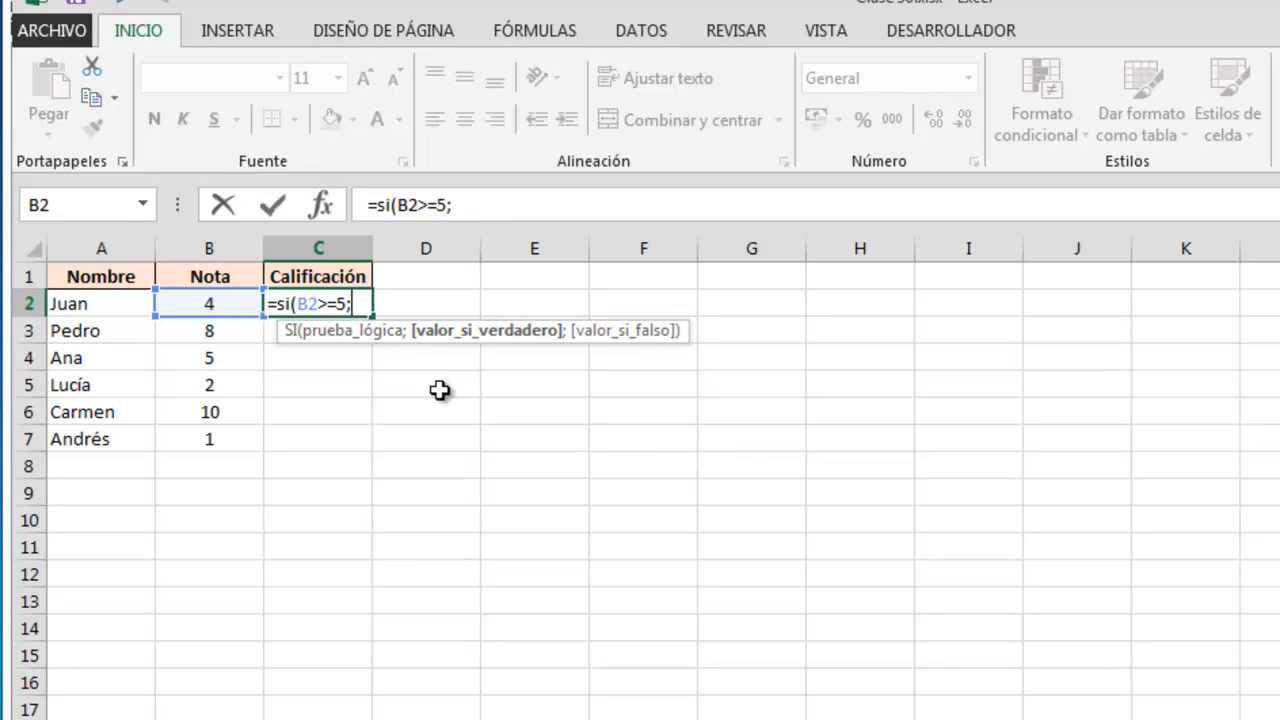
pyautogui.write('"Aprobado";')
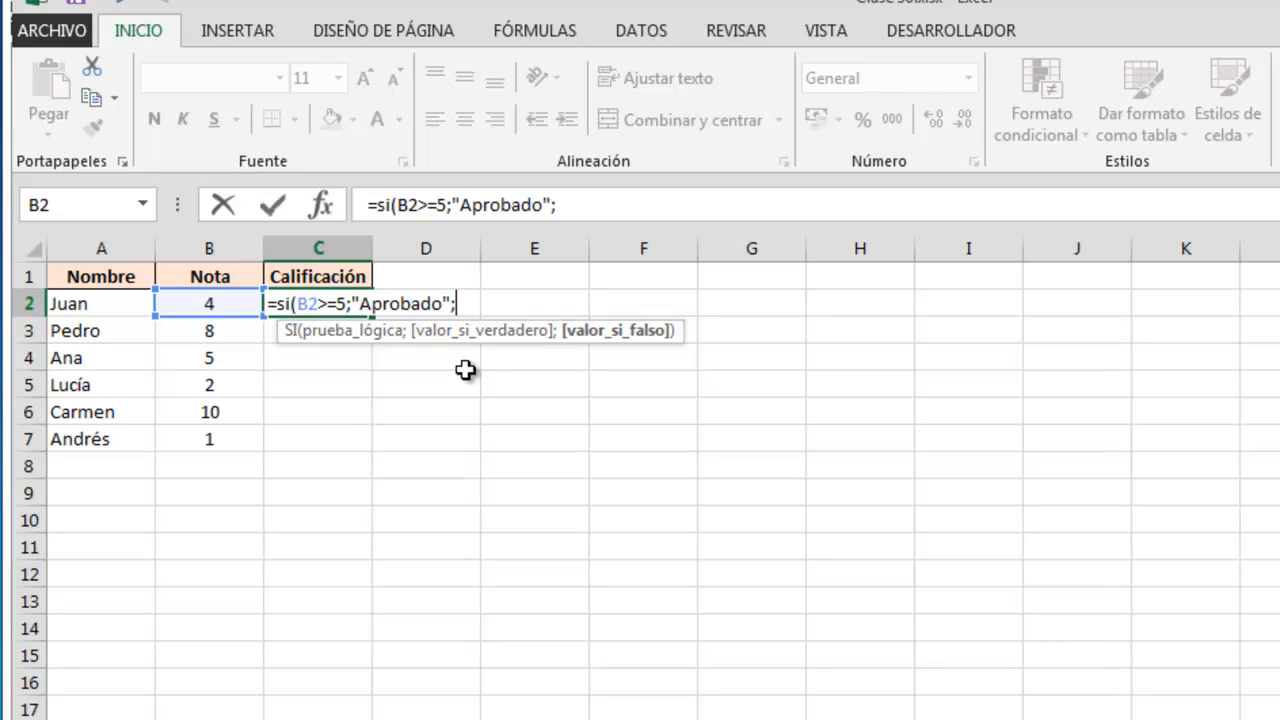
pyautogui.write('"Suspenso')
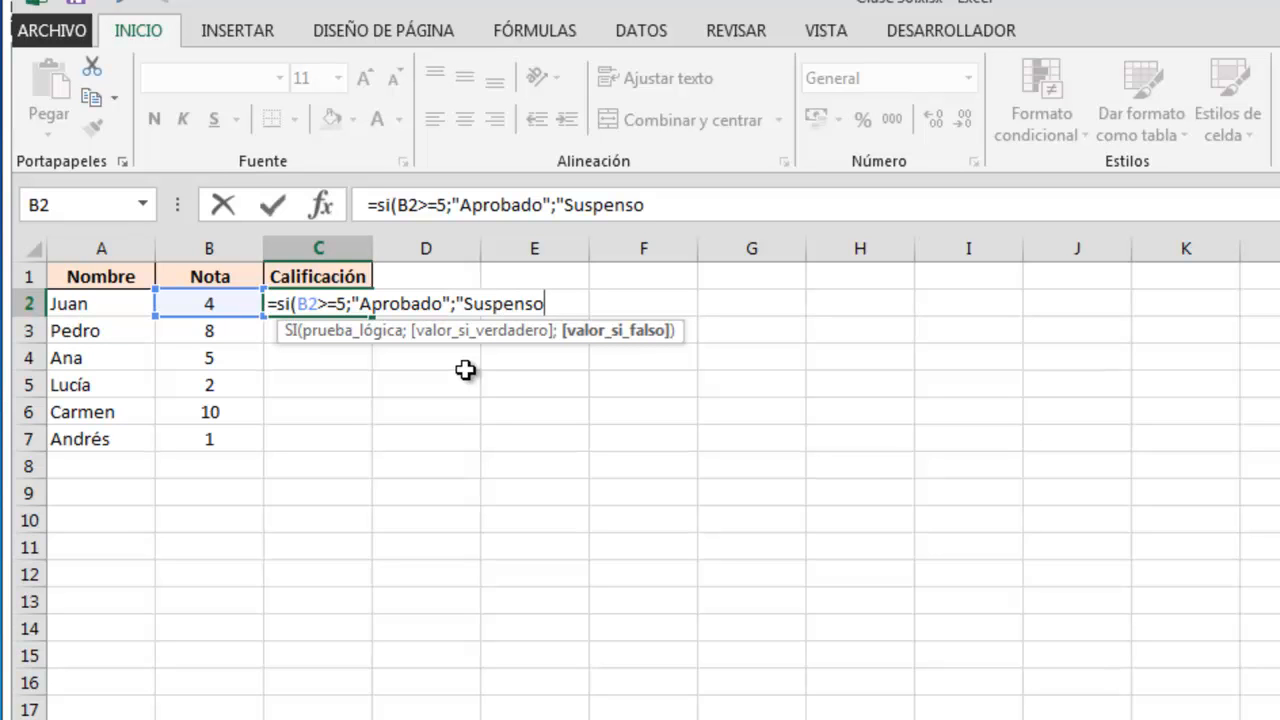
pyautogui.write('")')
pyautogui.press('Return')
pyautogui.press('Up')
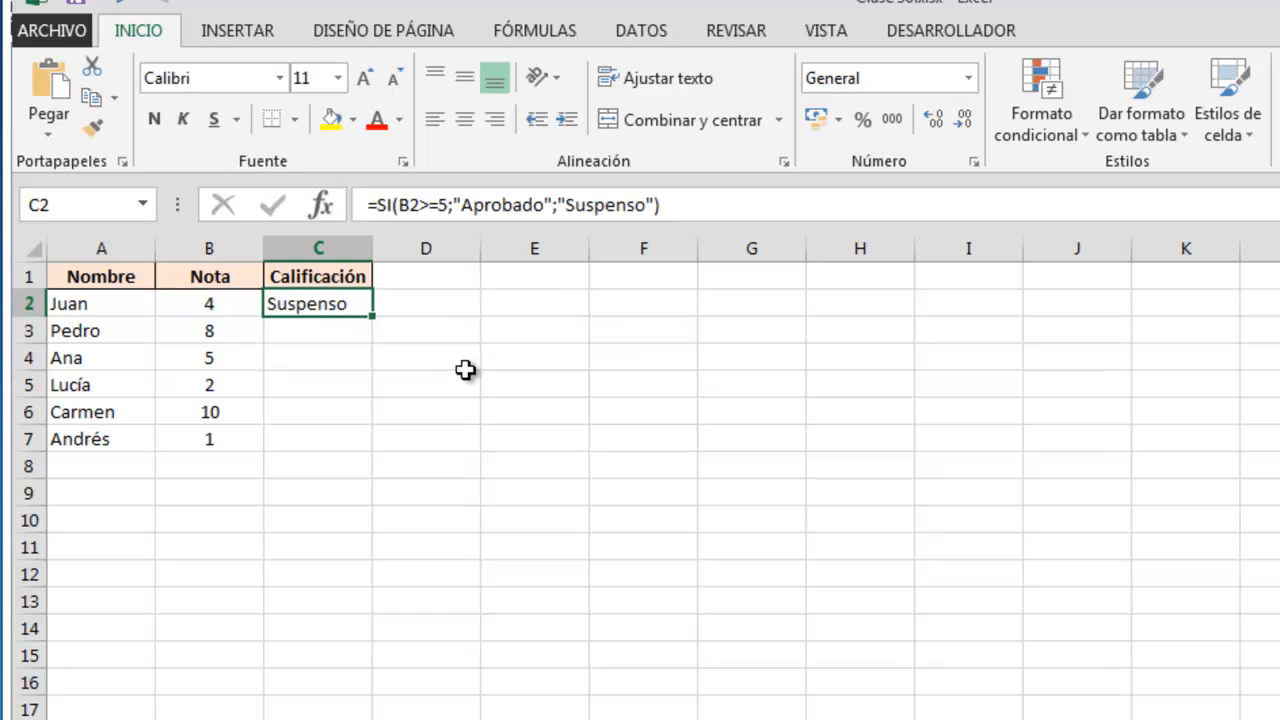
pyautogui.doubleClick(375, 317)
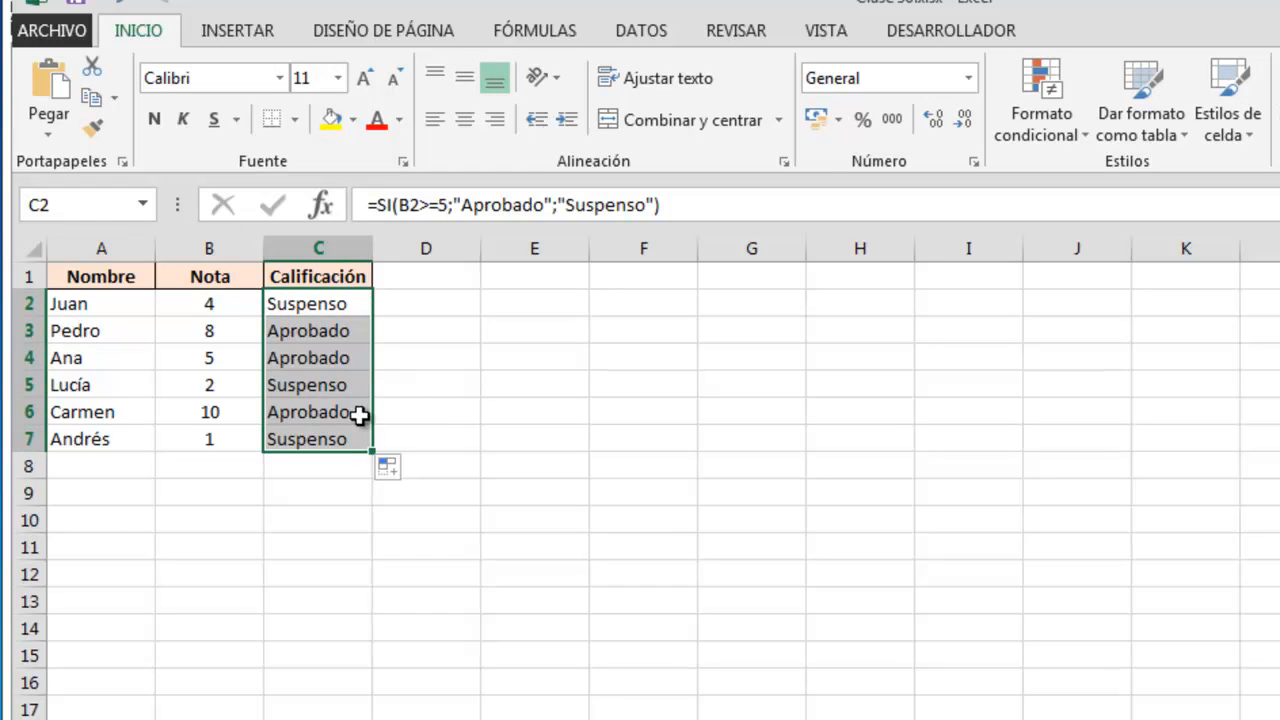
pyautogui.click(512, 333)
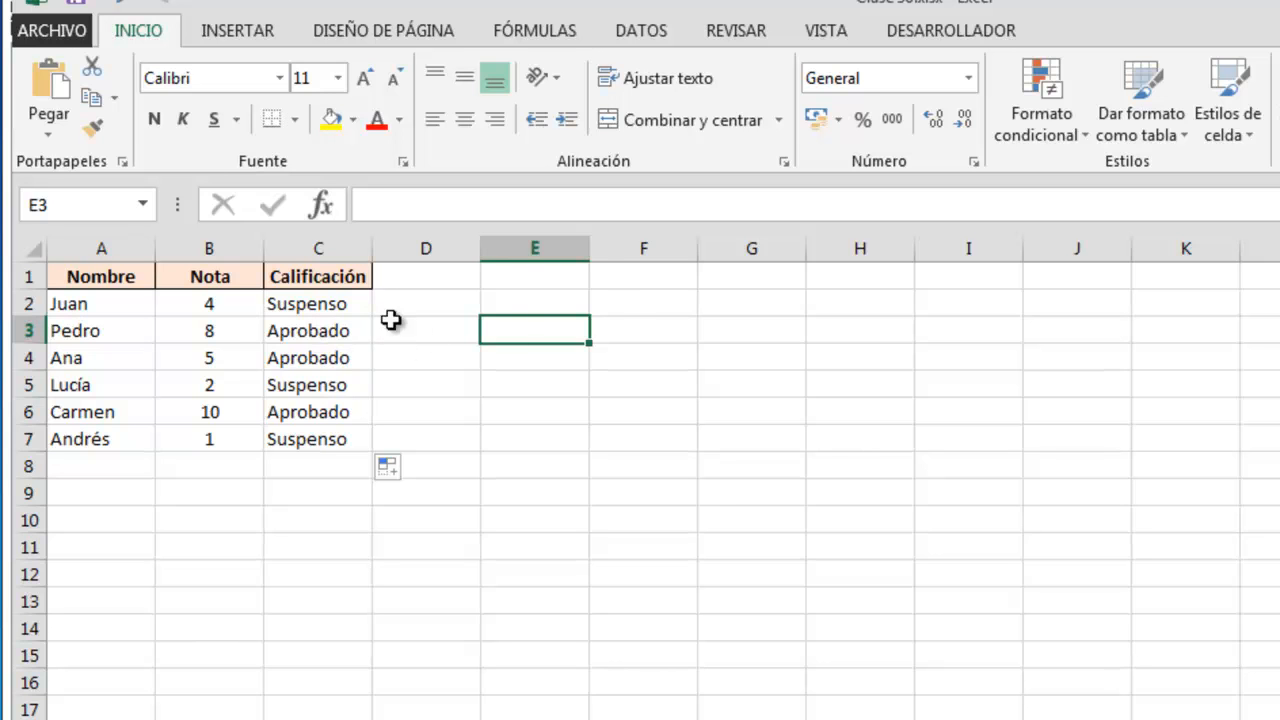
# Fill the empty cell F3 with yellow
pyautogui.click(643, 335)
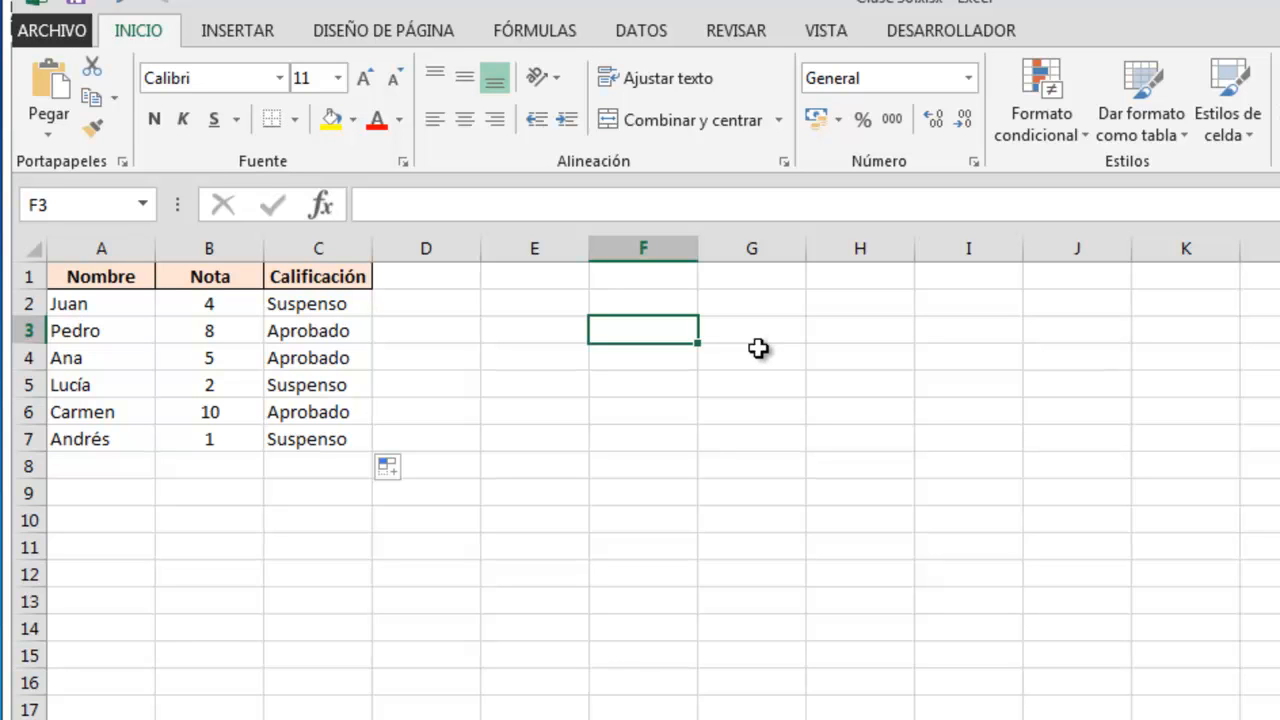
pyautogui.click(332, 119)
pyautogui.click(658, 353)
pyautogui.click(654, 411)
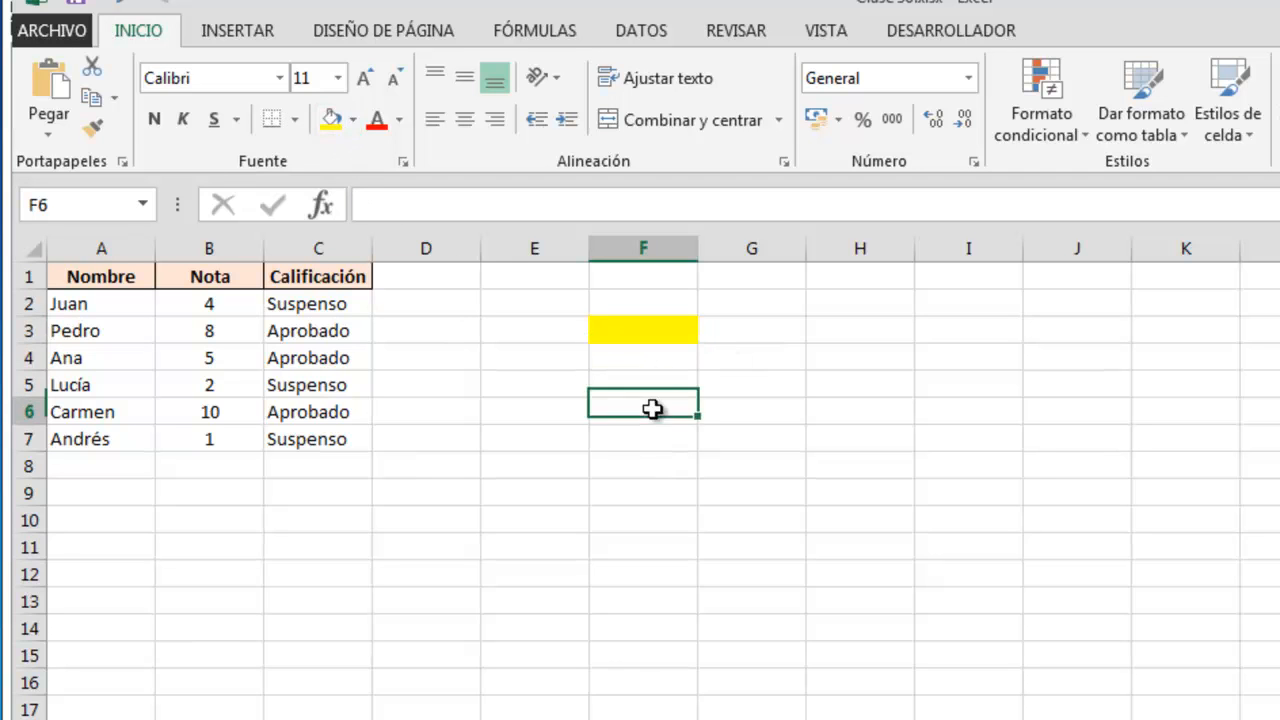
# Set the fill colour of cell F3 to a light orange theme shade
pyautogui.click(656, 333)
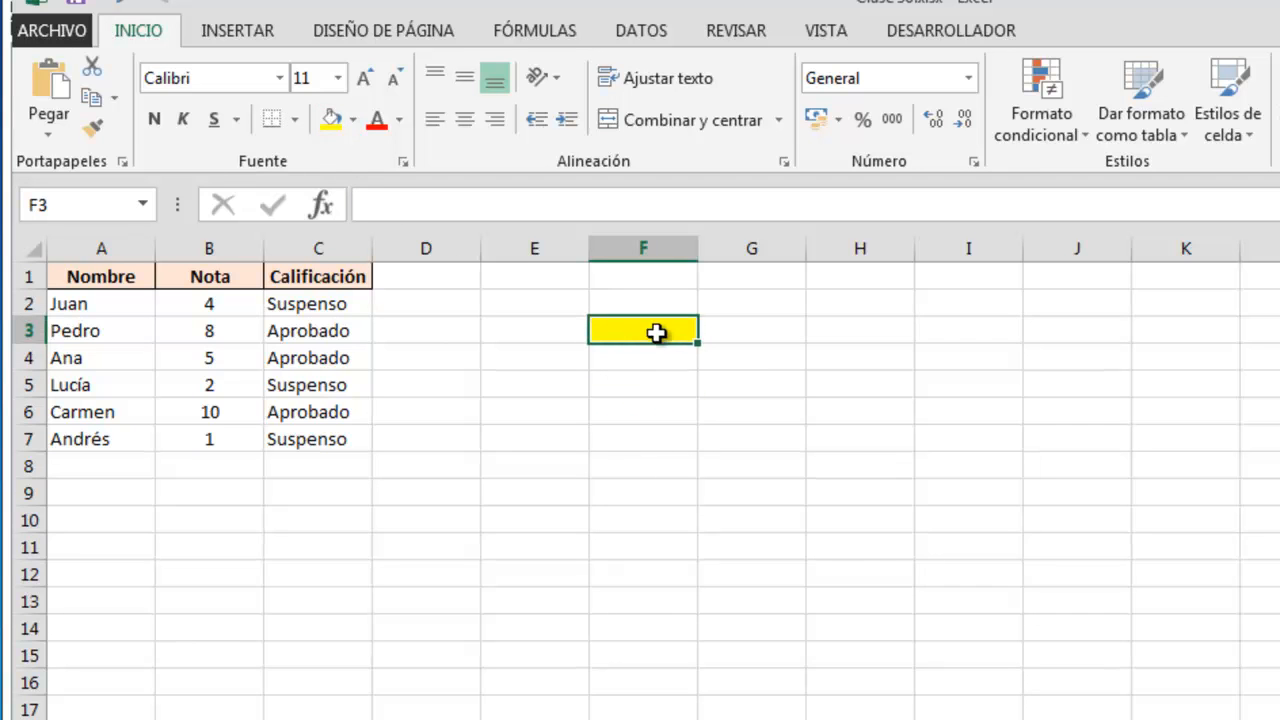
pyautogui.click(353, 119)
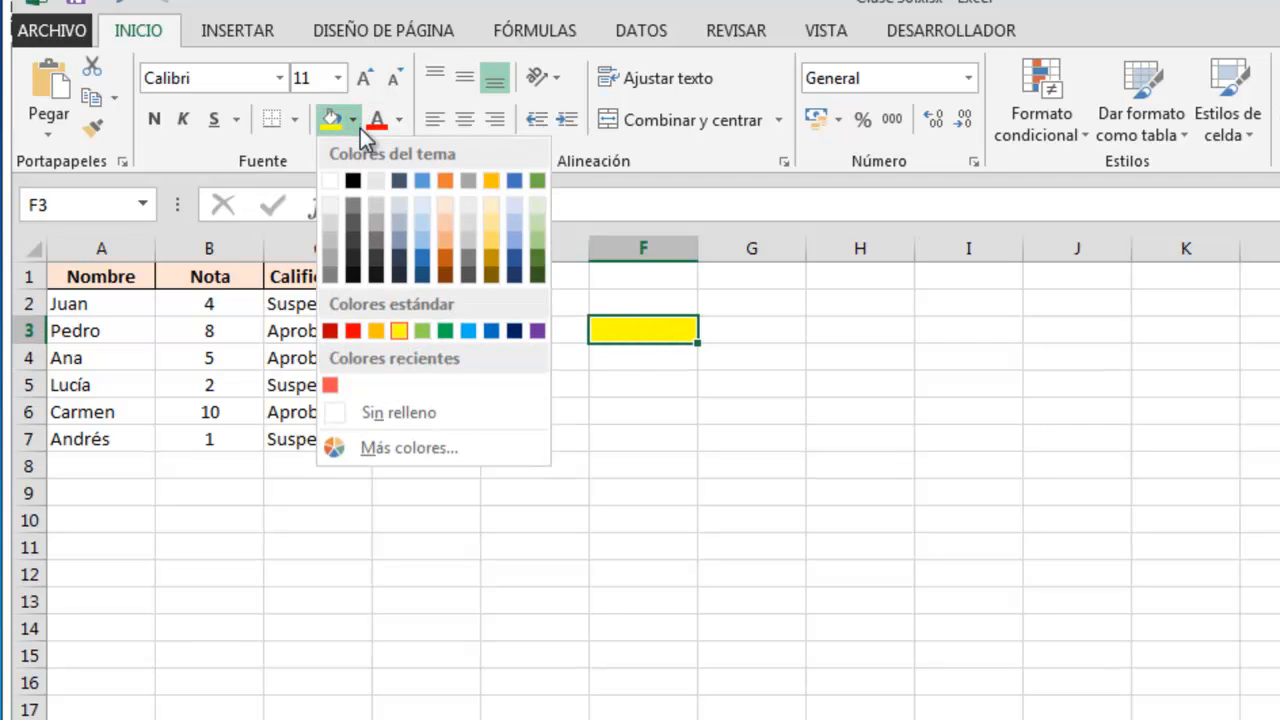
pyautogui.click(448, 227)
pyautogui.click(657, 383)
pyautogui.click(637, 340)
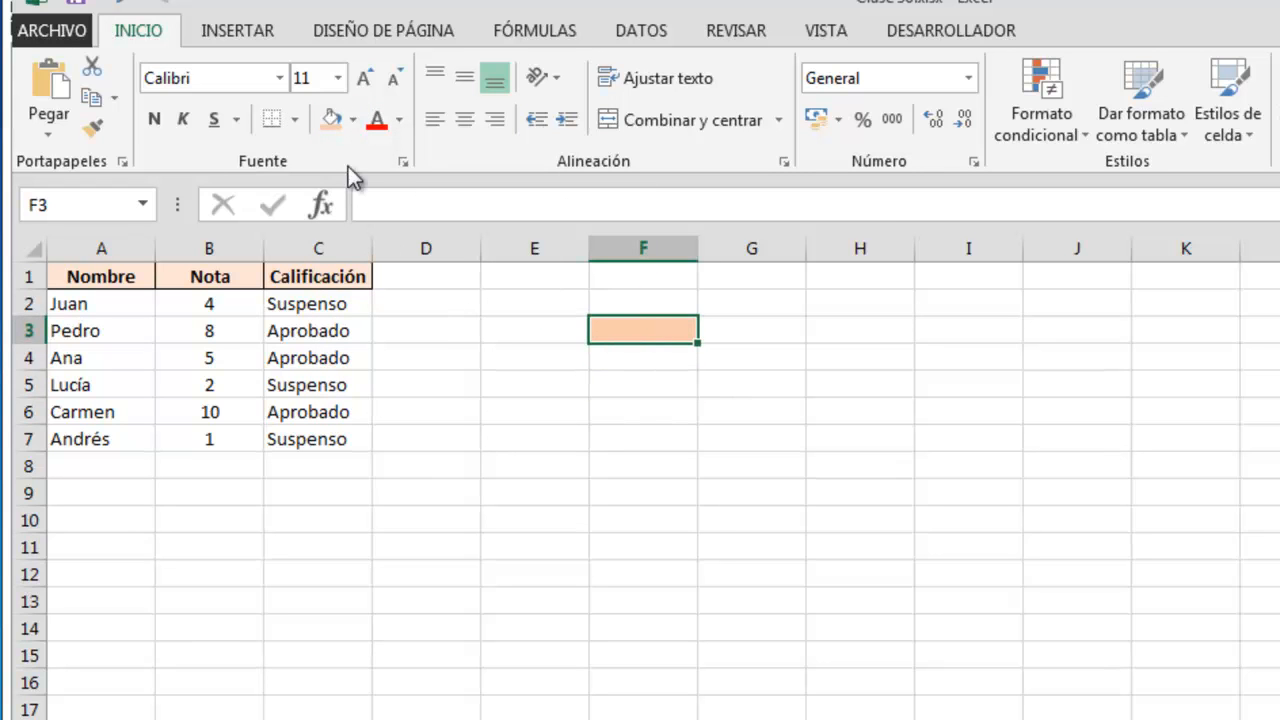
# Set the font colour of F3 to a light green theme shade and enter the text "Algo" there
pyautogui.click(397, 120)
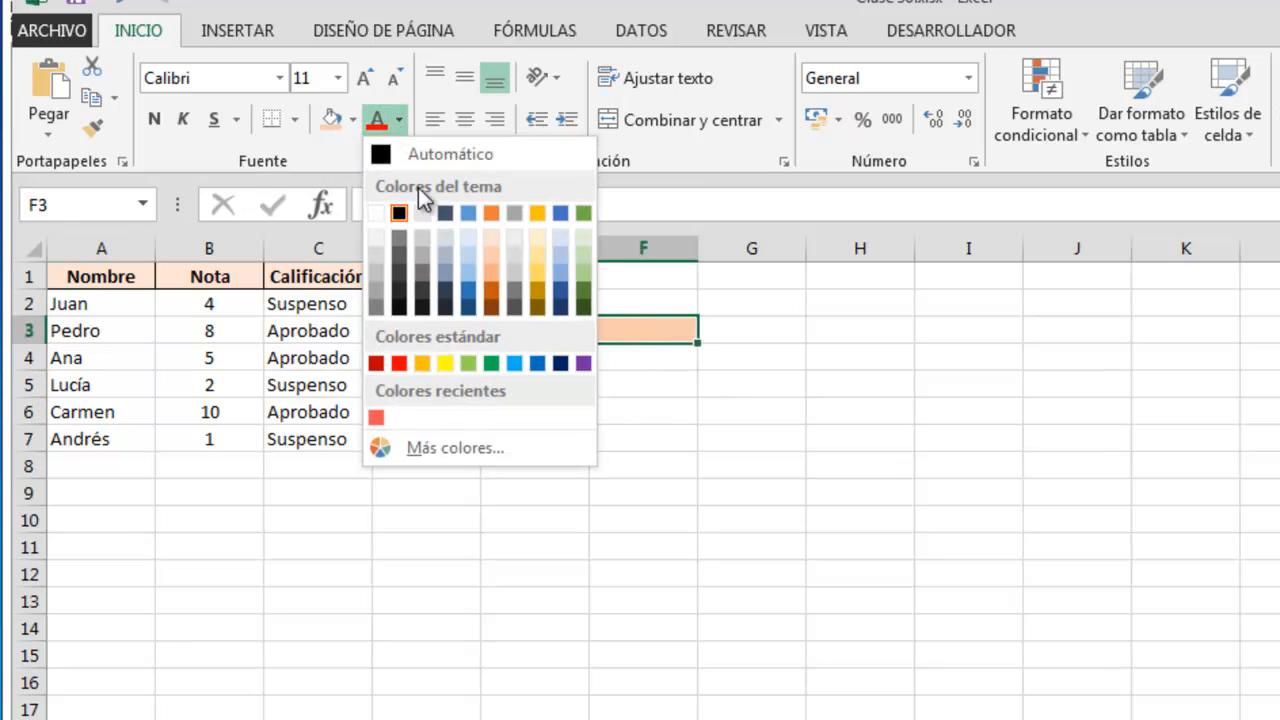
pyautogui.click(583, 273)
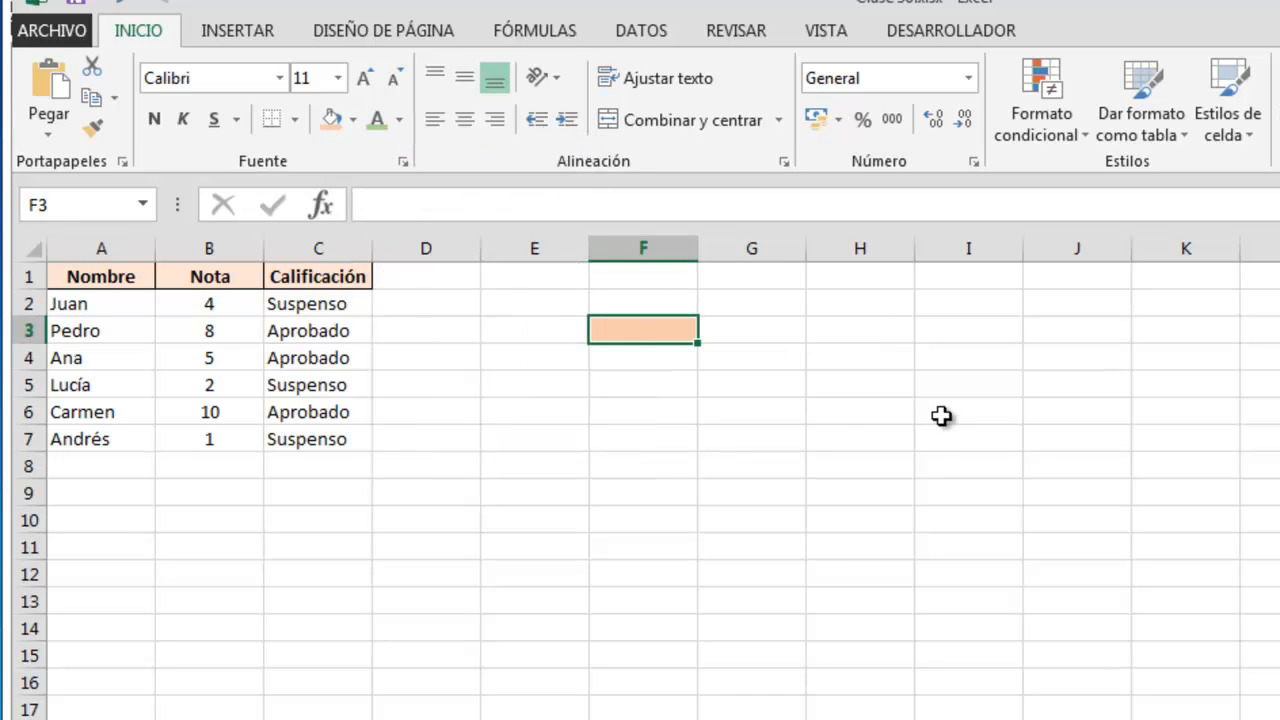
pyautogui.write('Algo')
pyautogui.click(617, 424)
# Set the font colour of the text in F3 to the darkest green theme shade
pyautogui.click(651, 336)
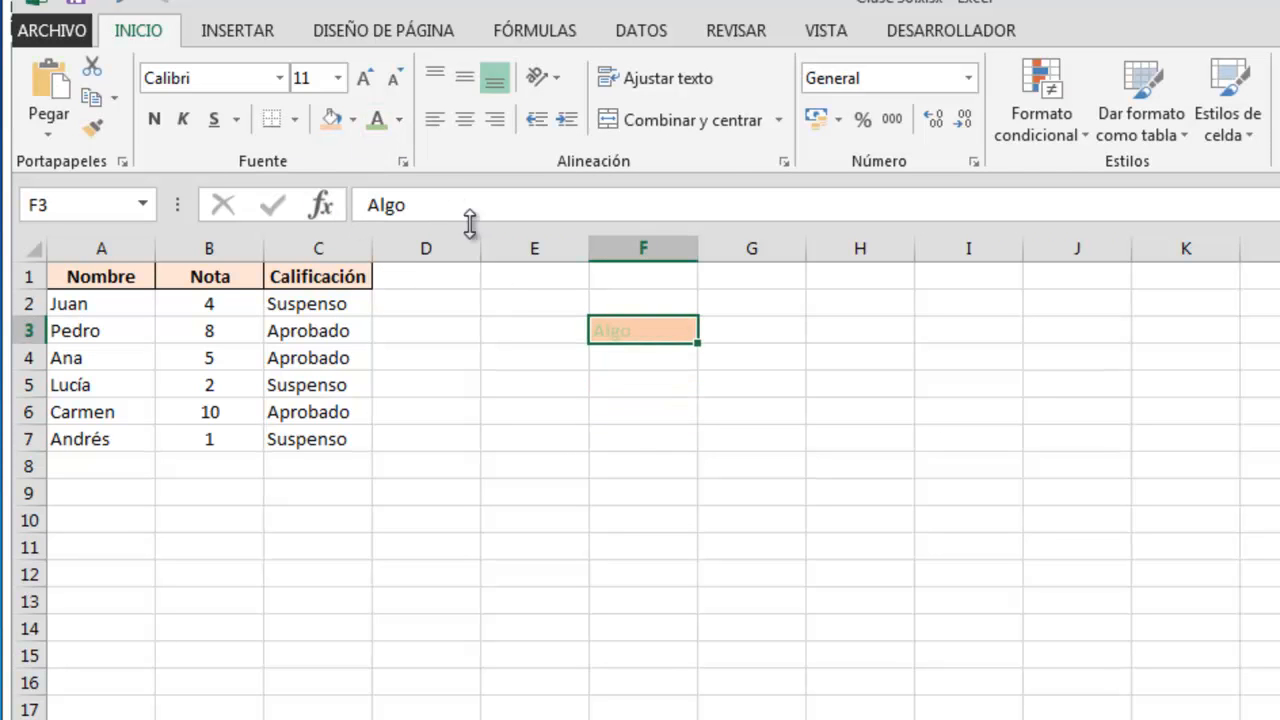
pyautogui.click(398, 119)
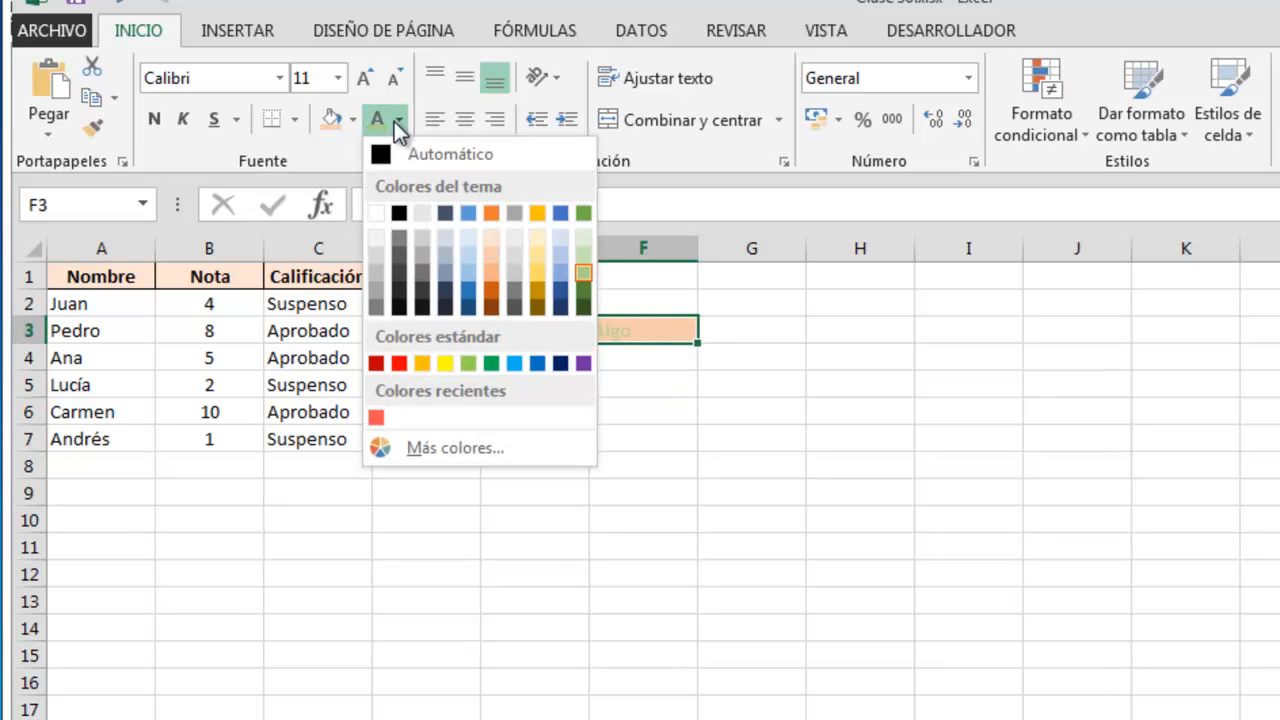
pyautogui.click(584, 308)
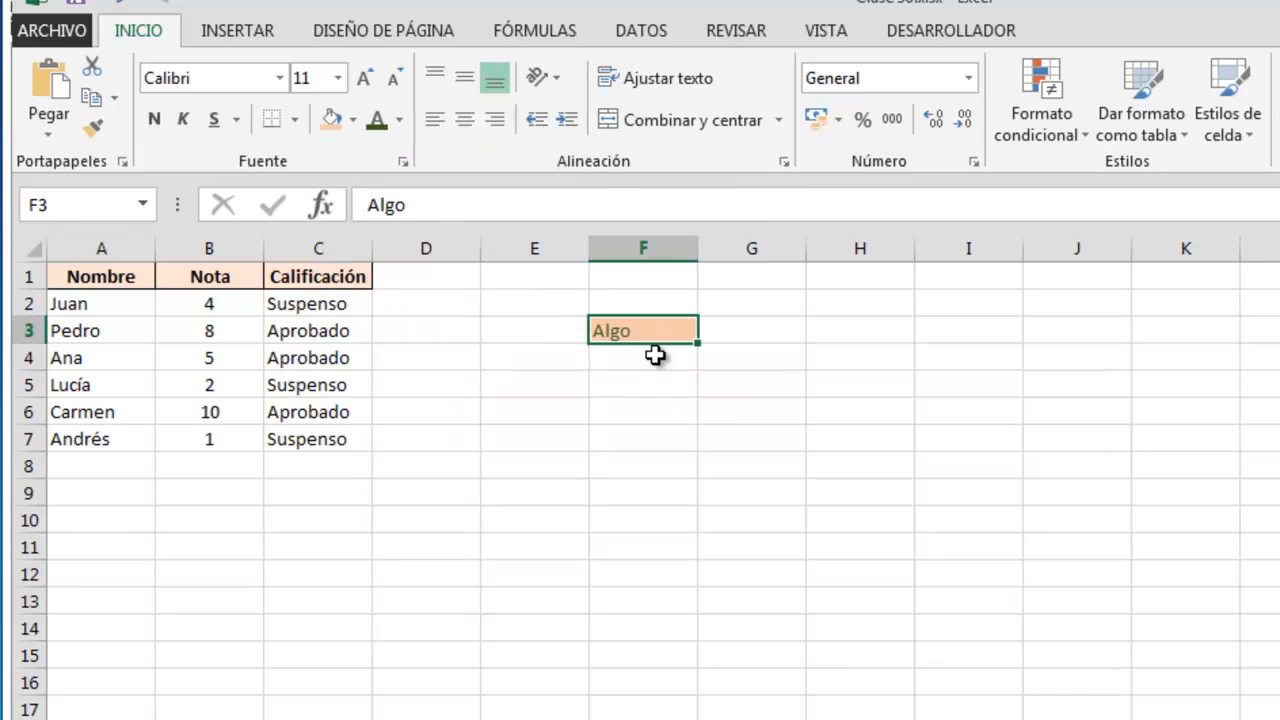
pyautogui.click(655, 384)
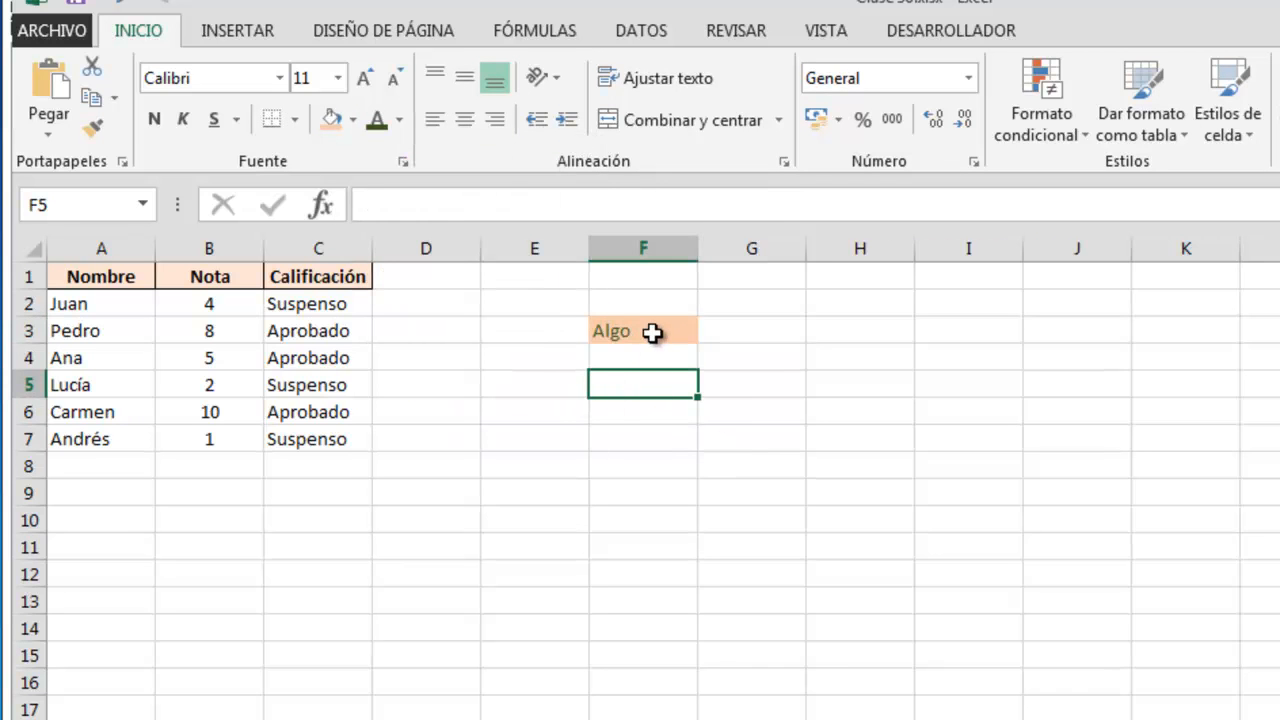
pyautogui.click(648, 333)
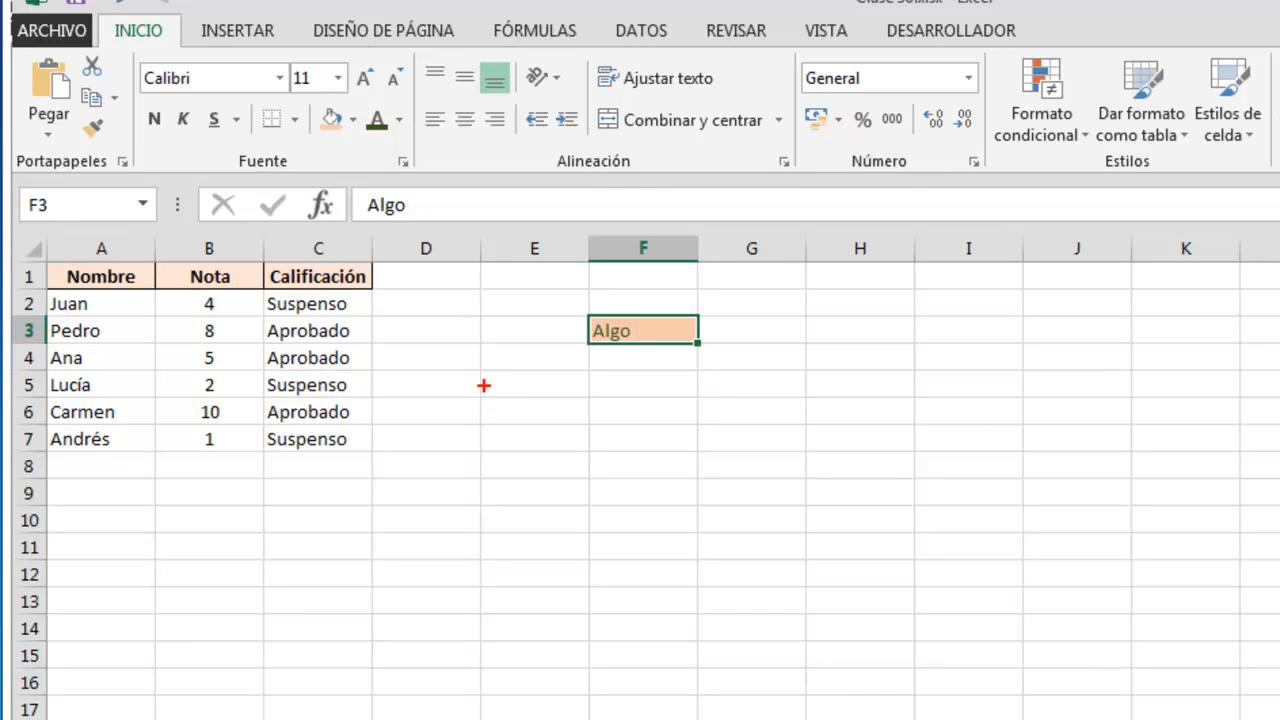
pyautogui.moveTo(556, 290); pyautogui.dragTo(734, 386)
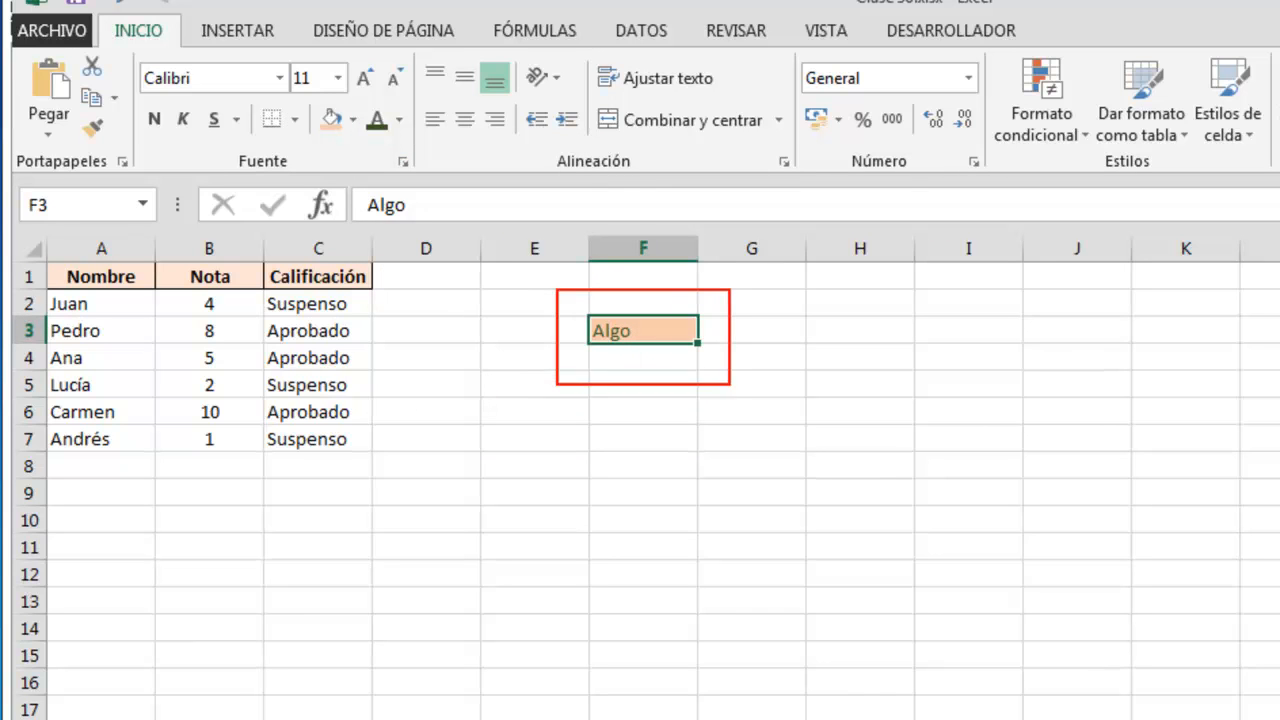
pyautogui.moveTo(646, 357); pyautogui.dragTo(663, 471)
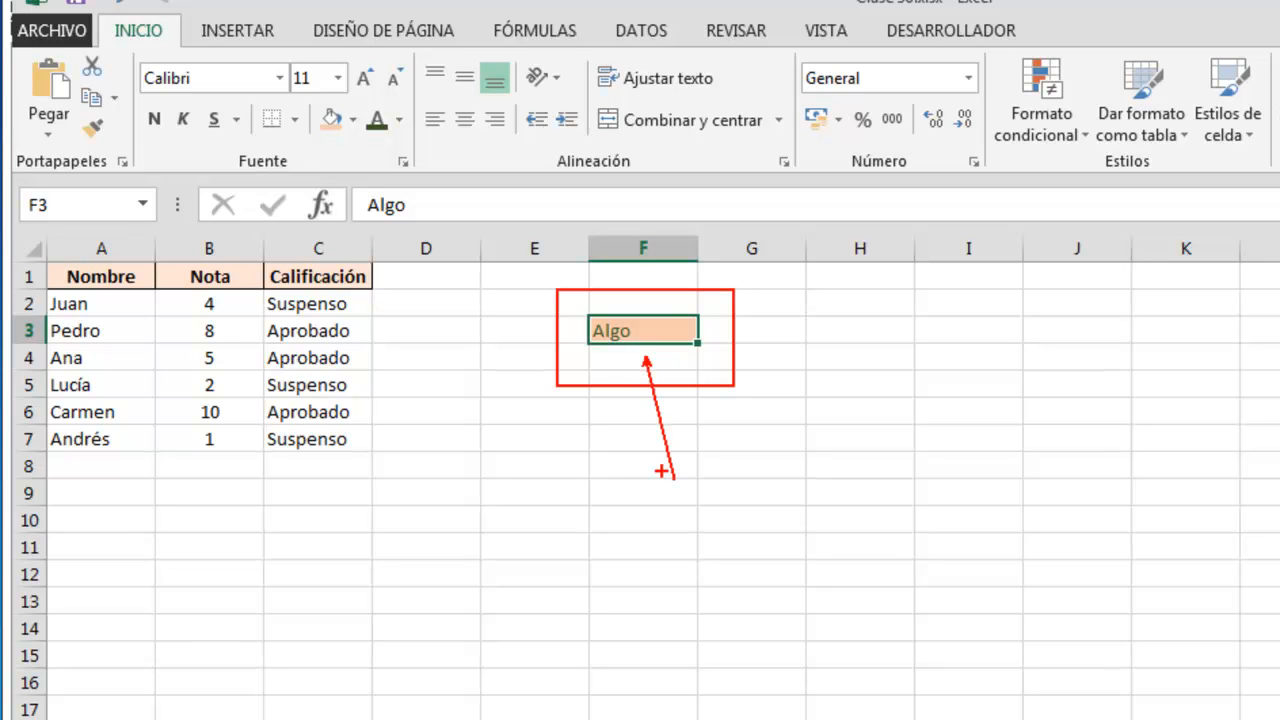
pyautogui.press('Escape')
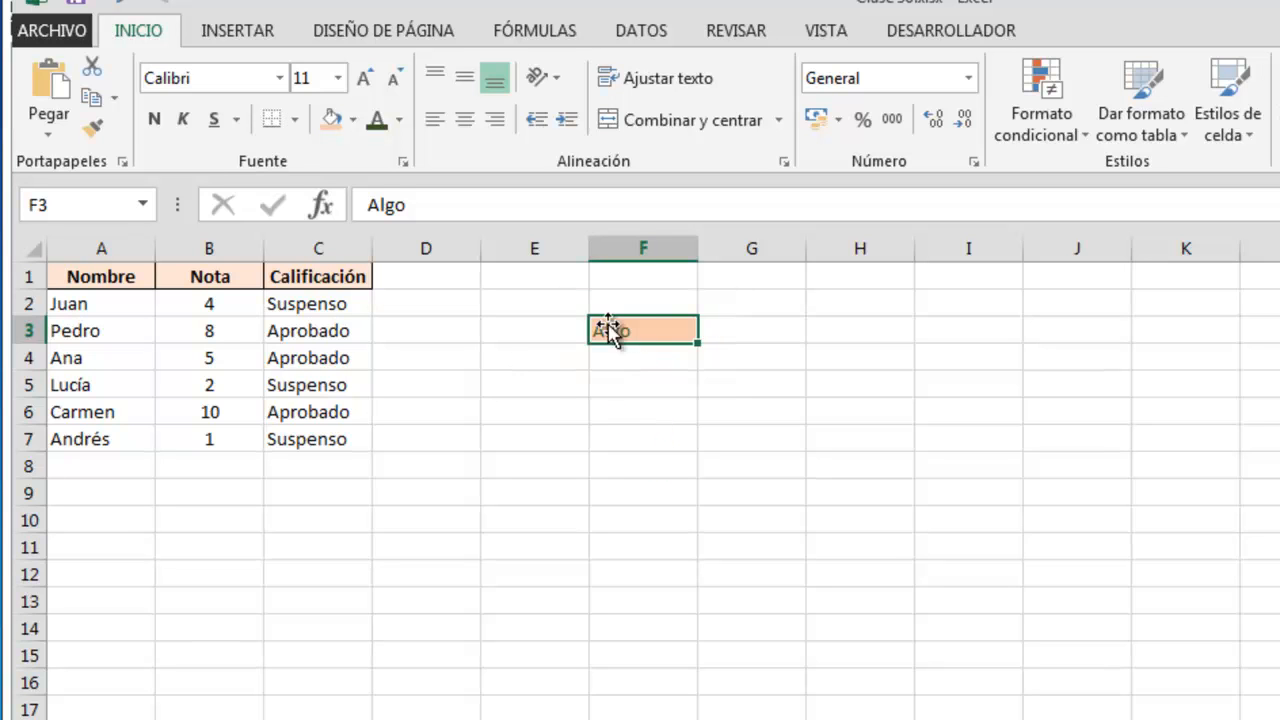
# Replace the text in cell F3 with a person's first name
pyautogui.click(605, 420)
pyautogui.click(660, 336)
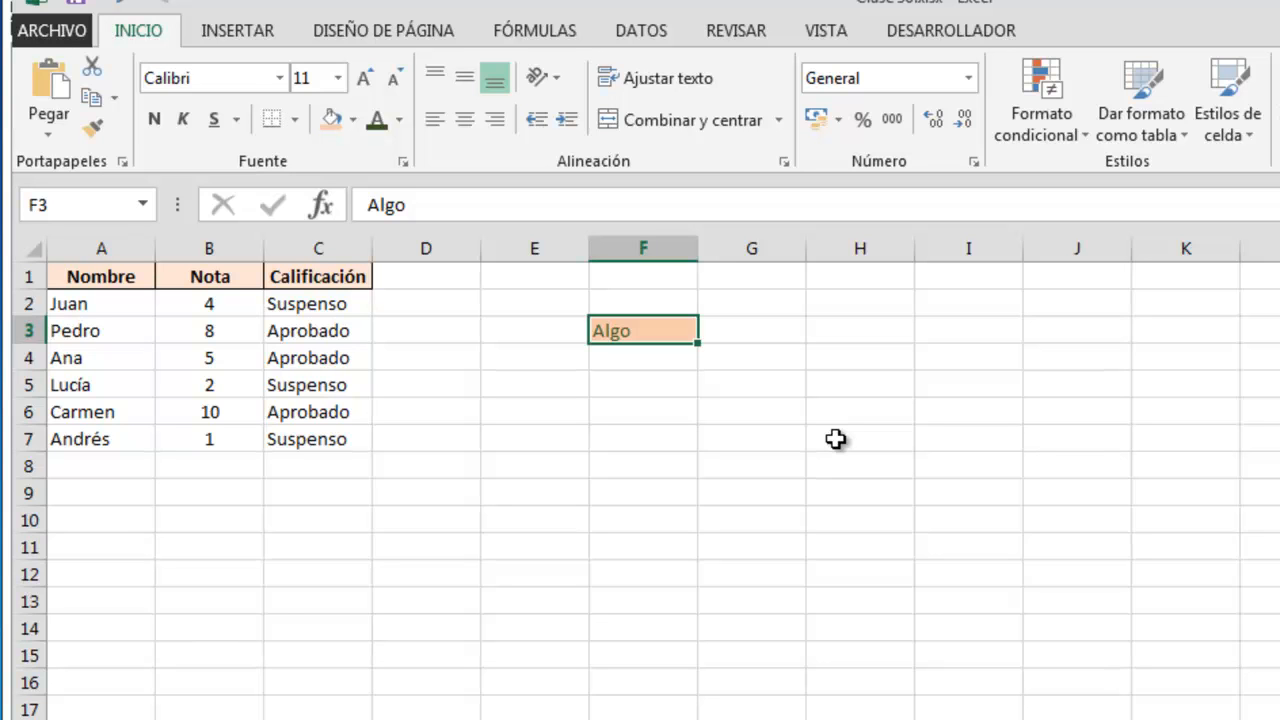
pyautogui.write('Juanjo')
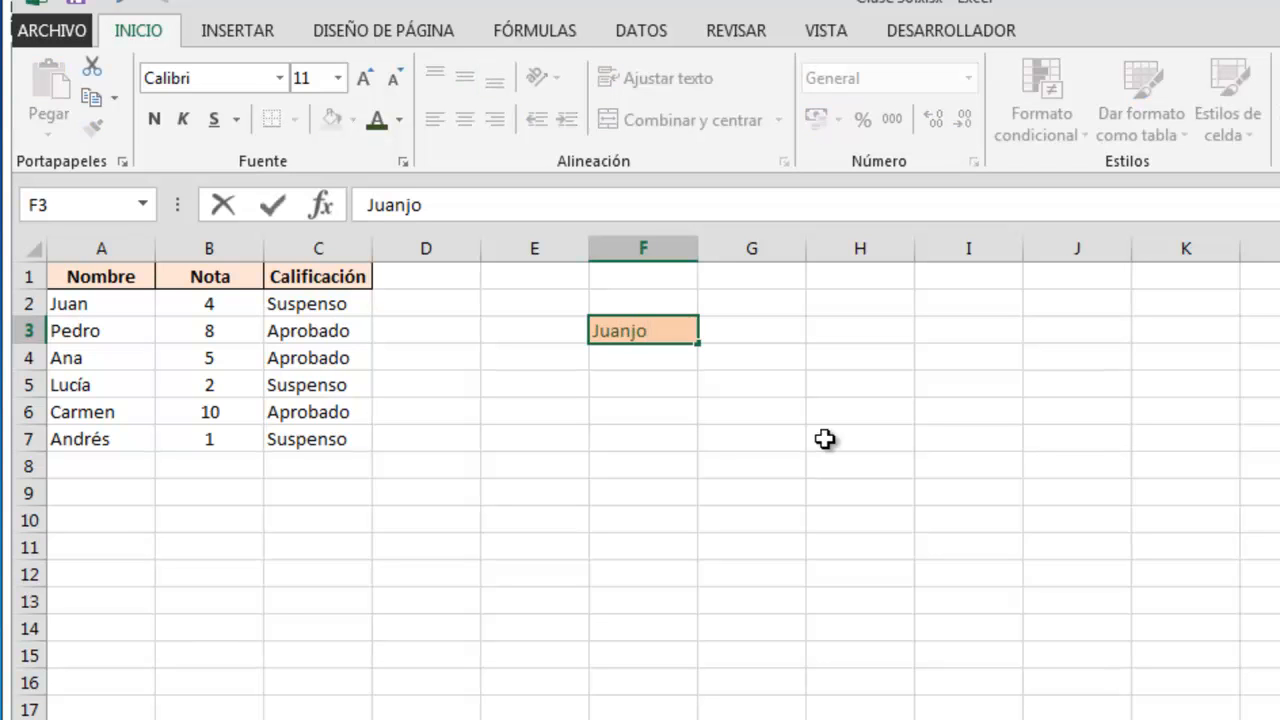
pyautogui.click(614, 458)
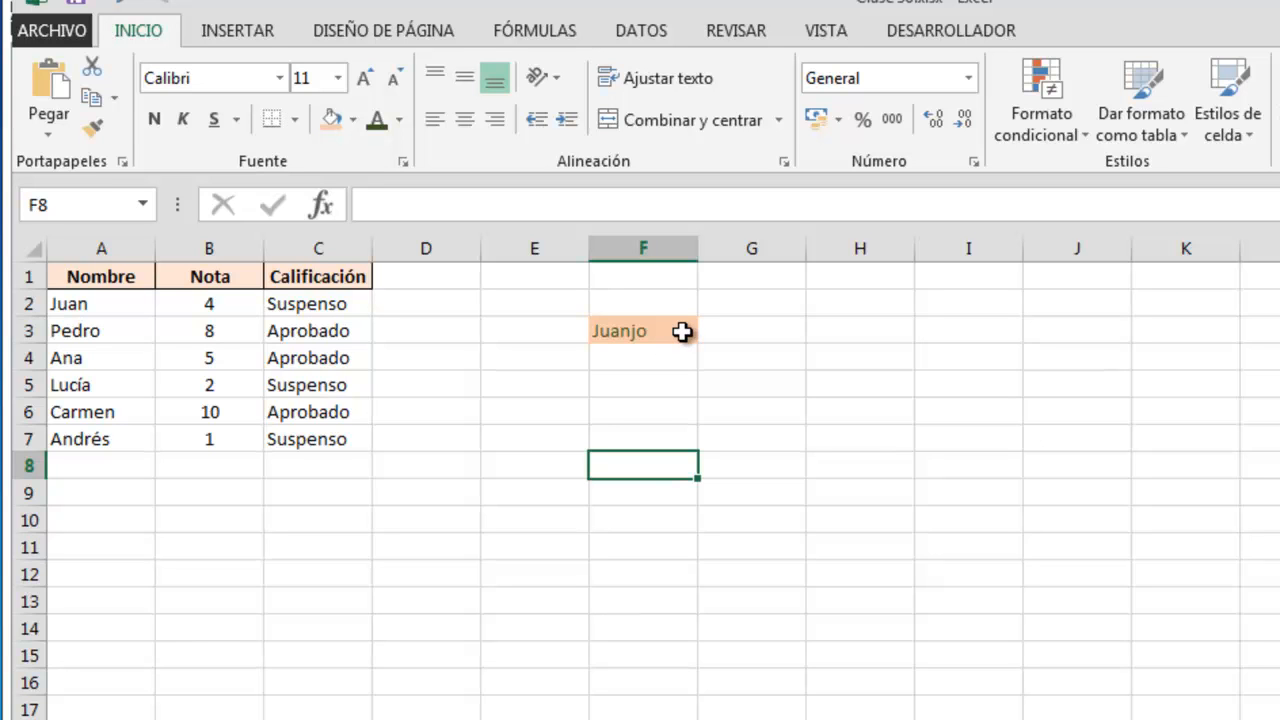
# Select the Calificación results in C2:C7
pyautogui.click(320, 303)
pyautogui.moveTo(320, 303); pyautogui.dragTo(318, 455)
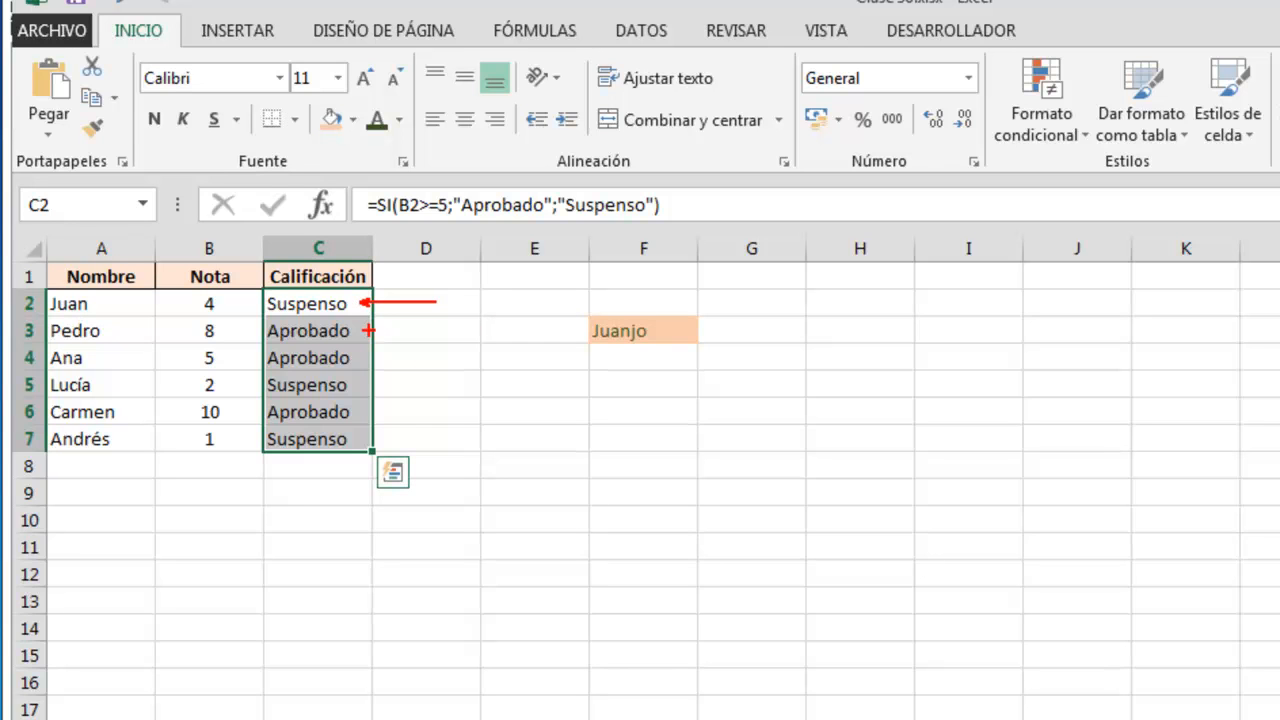
pyautogui.moveTo(366, 330); pyautogui.dragTo(434, 330)
pyautogui.moveTo(263, 307); pyautogui.dragTo(234, 307)
pyautogui.press('Escape')
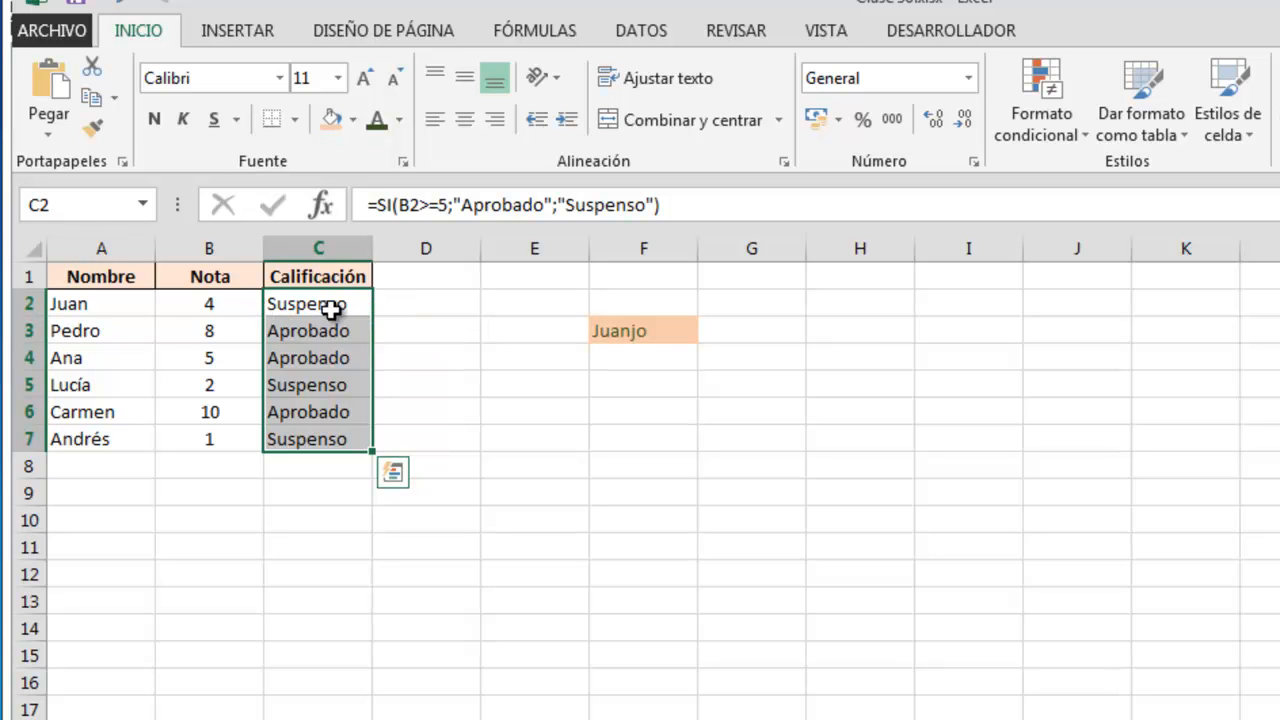
pyautogui.hotkey('ctrl', '2')
pyautogui.moveTo(89, 1)
pyautogui.mouseDown()
pyautogui.moveTo(203, 38)
pyautogui.moveTo(182, 50)
pyautogui.mouseUp()
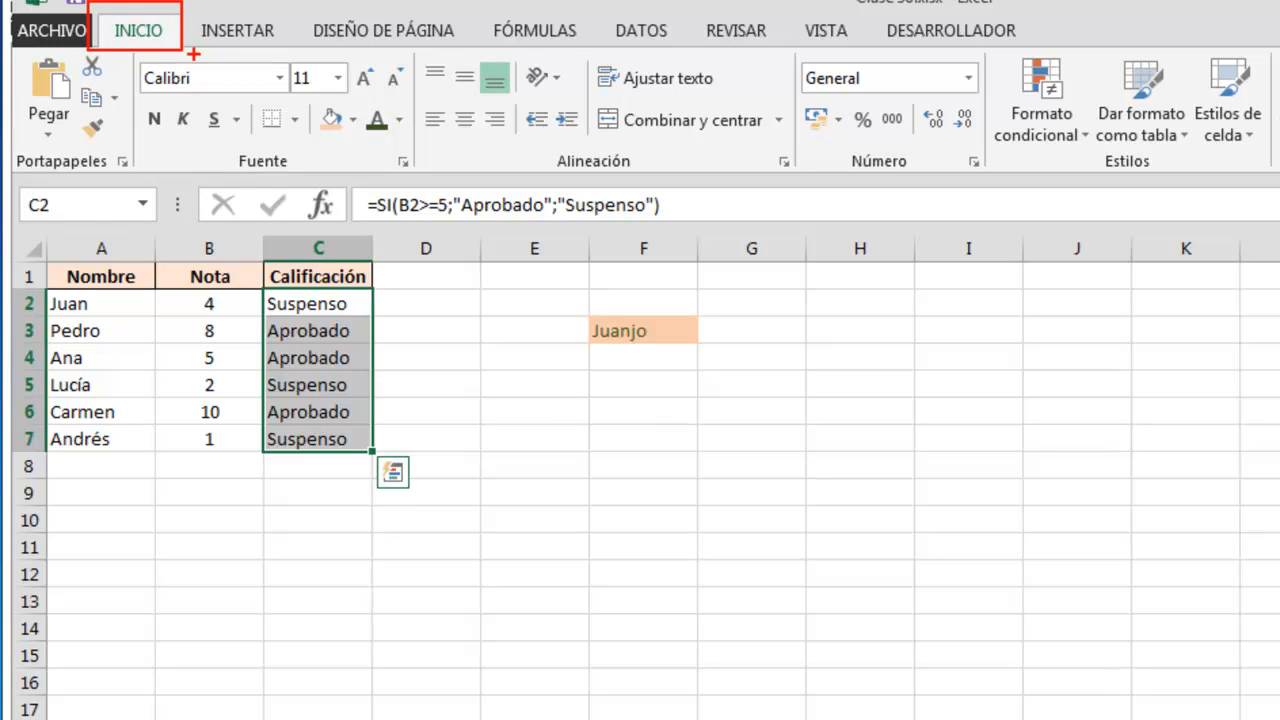
pyautogui.moveTo(988, 44)
pyautogui.mouseDown()
pyautogui.moveTo(1176, 150)
pyautogui.moveTo(1272, 174)
pyautogui.mouseUp()
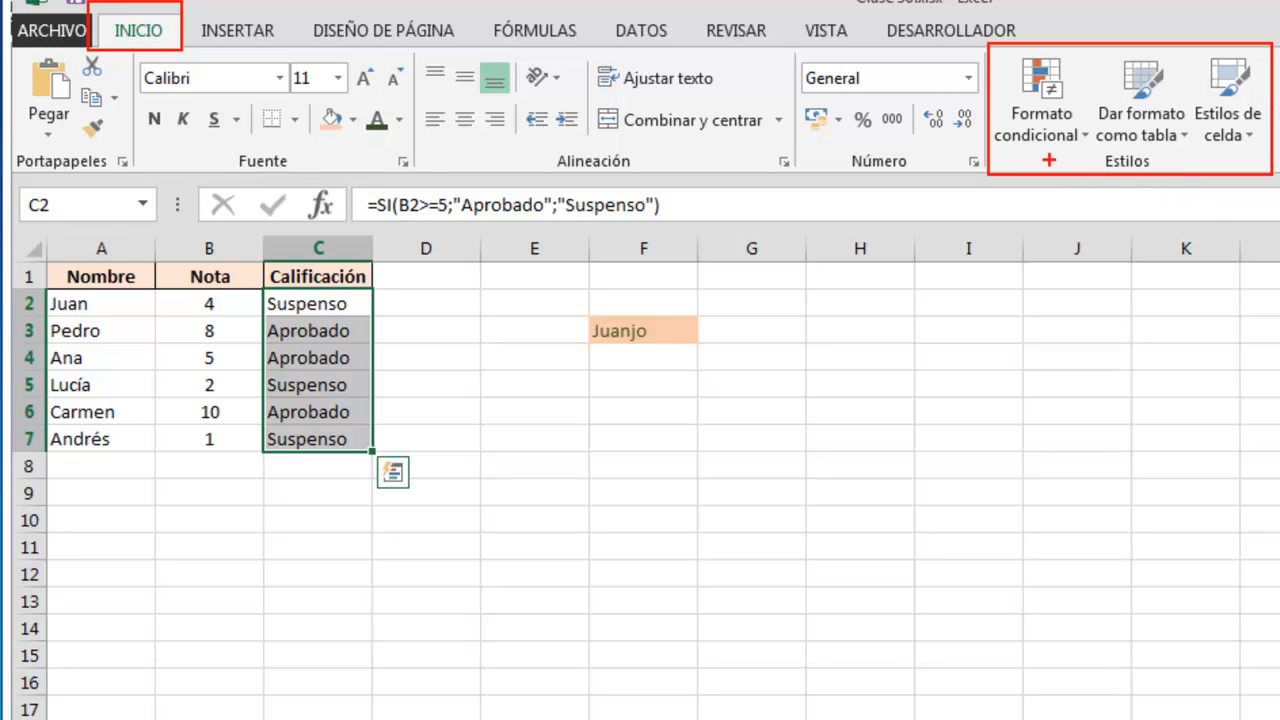
pyautogui.moveTo(1044, 158); pyautogui.dragTo(1046, 303)
pyautogui.moveTo(993, 46); pyautogui.dragTo(1096, 166)
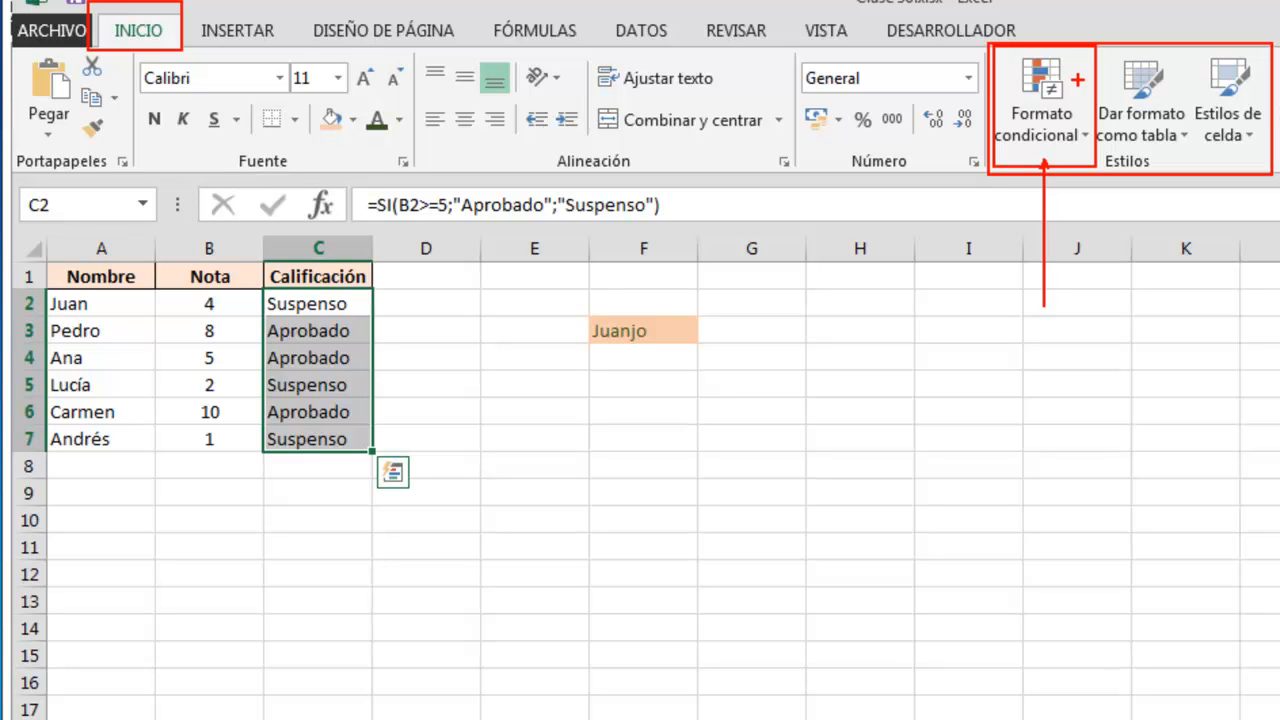
pyautogui.press('Escape')
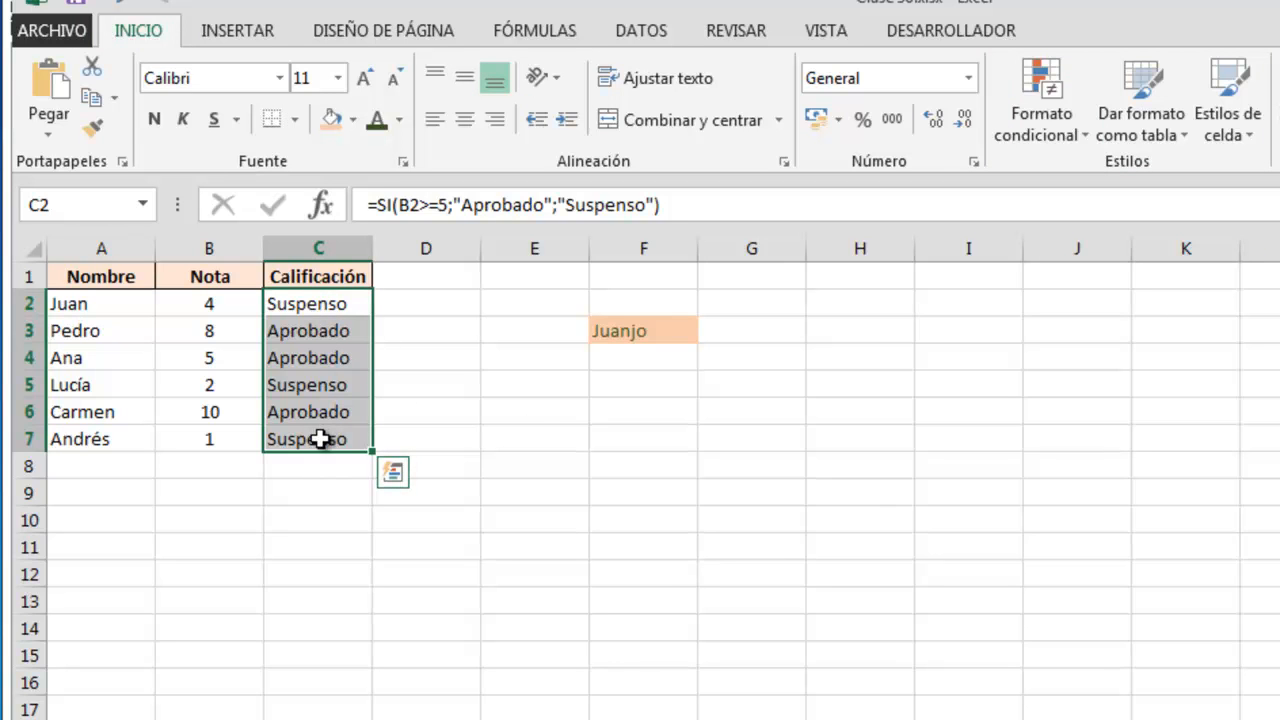
# Examine the conditional formatting choices, from highlight rules to icon sets, plus the options for creating, clearing and managing rules
pyautogui.click(1047, 88)
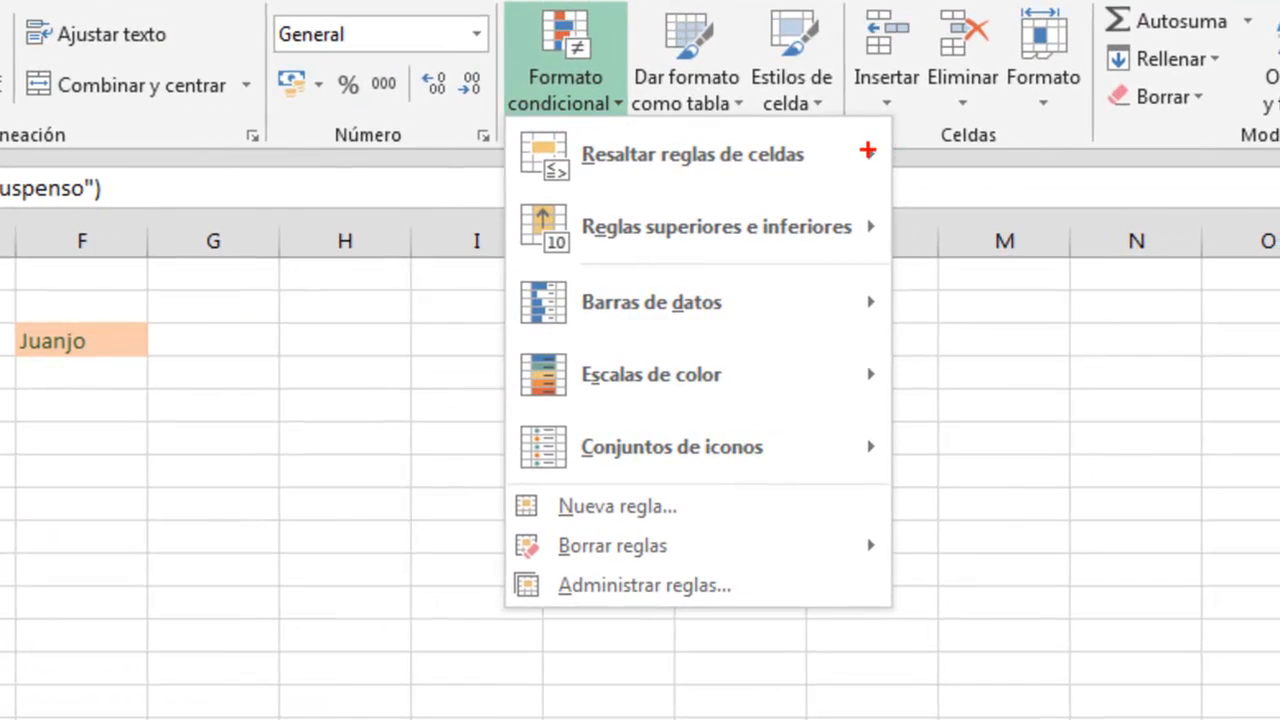
pyautogui.moveTo(962, 153); pyautogui.dragTo(972, 150)
pyautogui.moveTo(881, 236); pyautogui.dragTo(1014, 236)
pyautogui.moveTo(833, 304); pyautogui.dragTo(978, 304)
pyautogui.moveTo(841, 373); pyautogui.dragTo(957, 373)
pyautogui.moveTo(823, 450); pyautogui.dragTo(1000, 450)
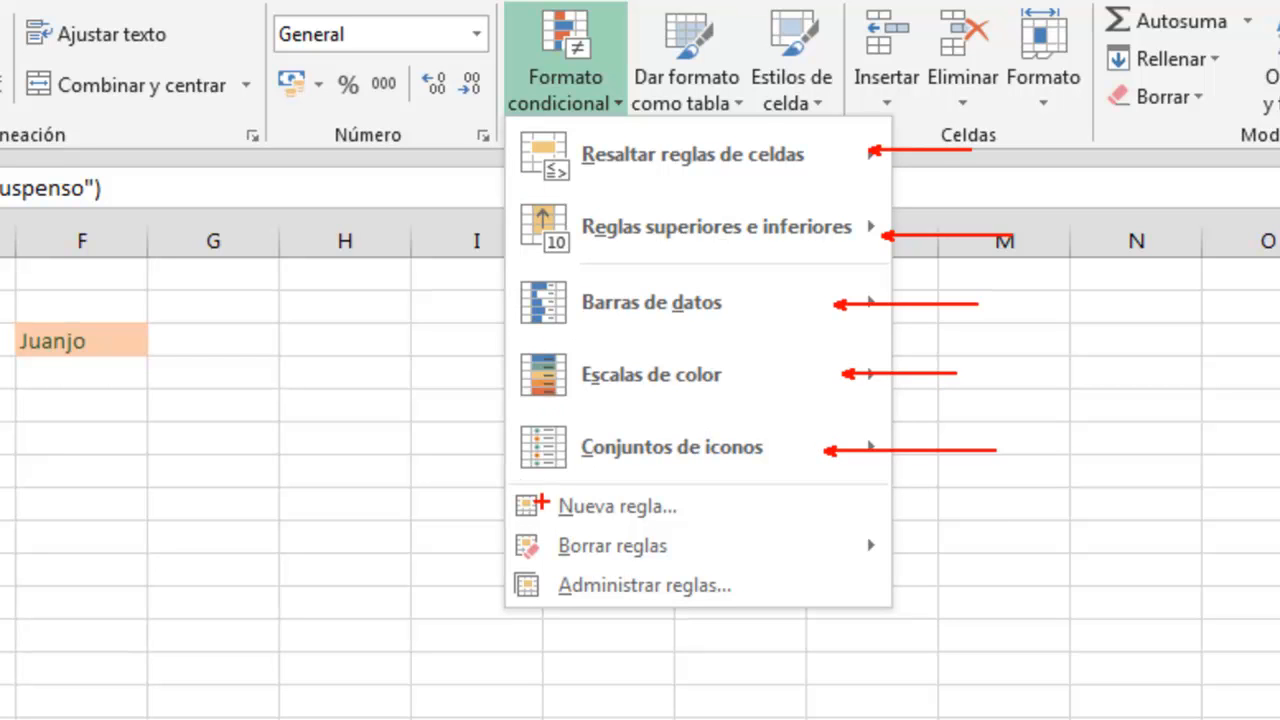
pyautogui.moveTo(504, 481)
pyautogui.mouseDown()
pyautogui.moveTo(738, 622)
pyautogui.moveTo(911, 622)
pyautogui.mouseUp()
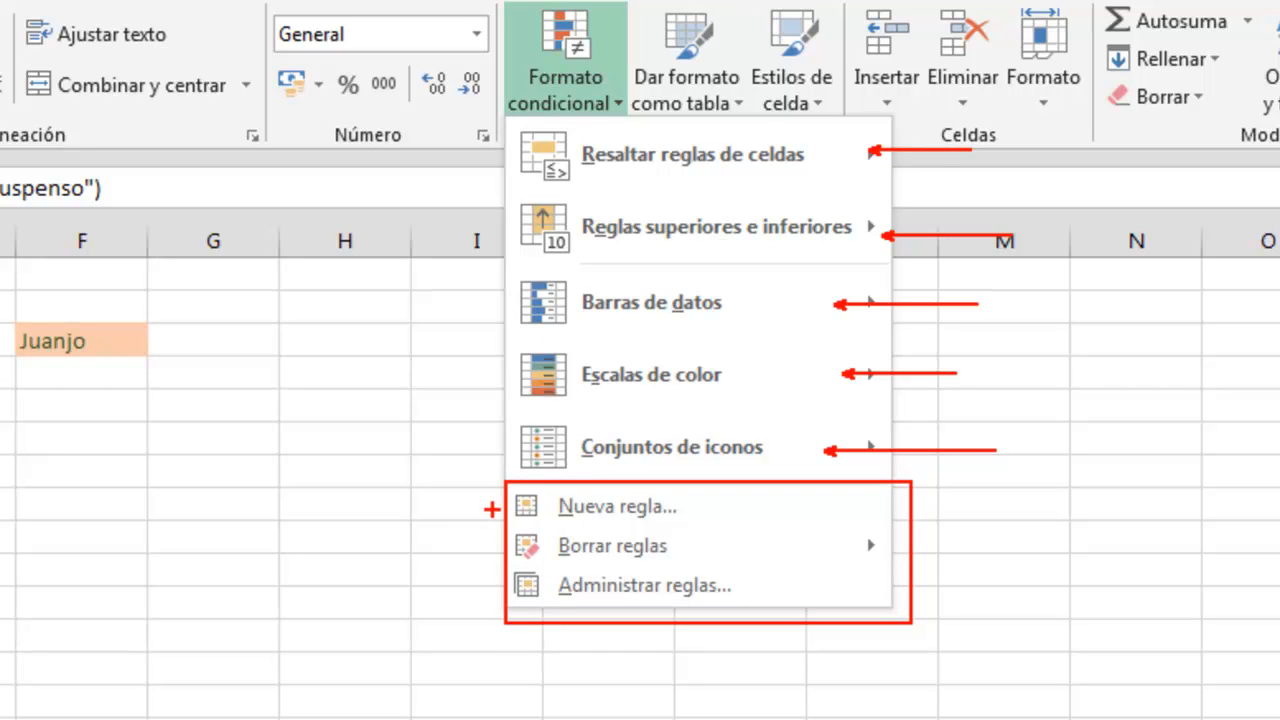
pyautogui.moveTo(491, 509); pyautogui.dragTo(410, 510)
pyautogui.moveTo(495, 547); pyautogui.dragTo(366, 548)
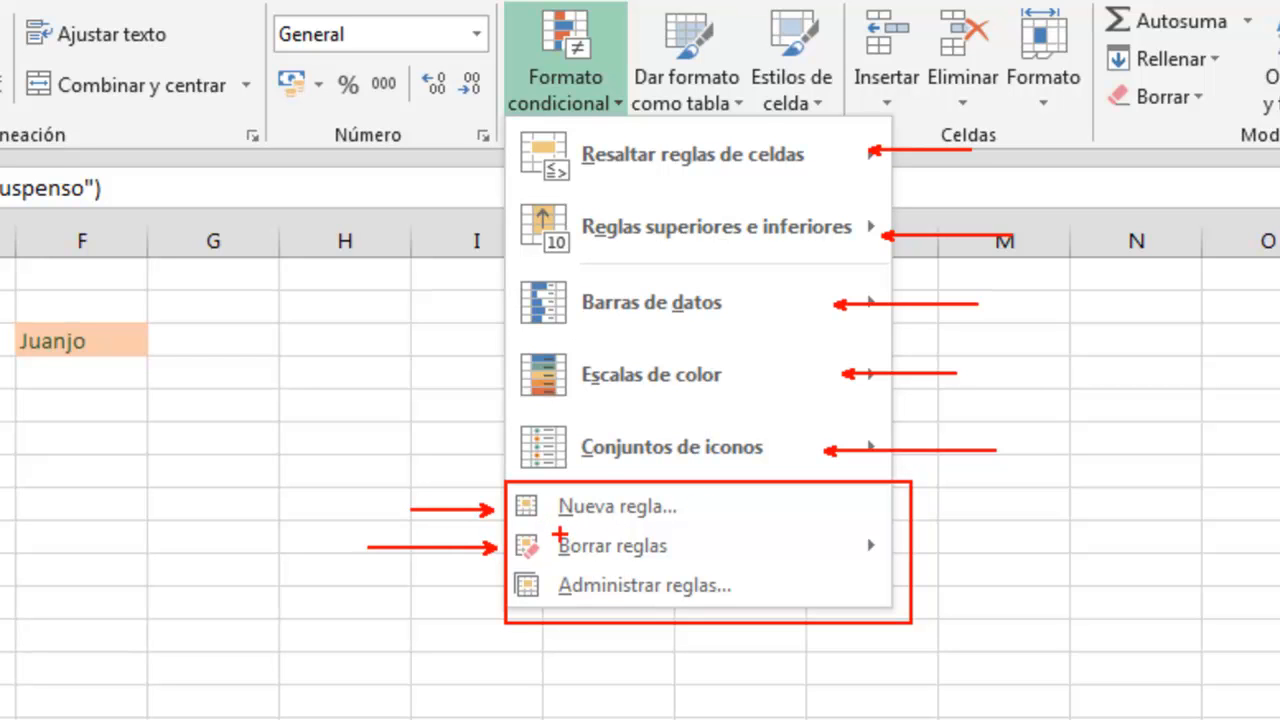
pyautogui.moveTo(503, 585); pyautogui.dragTo(422, 616)
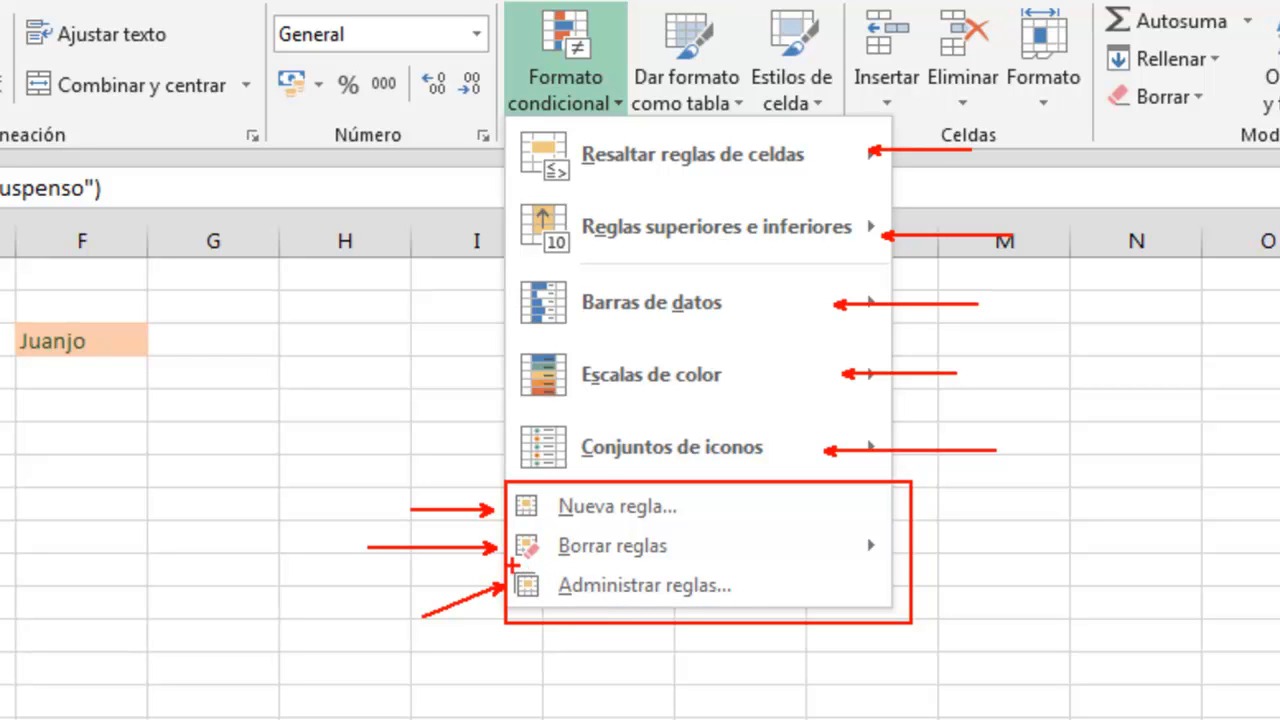
pyautogui.moveTo(508, 563)
pyautogui.mouseDown()
pyautogui.moveTo(625, 602)
pyautogui.moveTo(737, 604)
pyautogui.mouseUp()
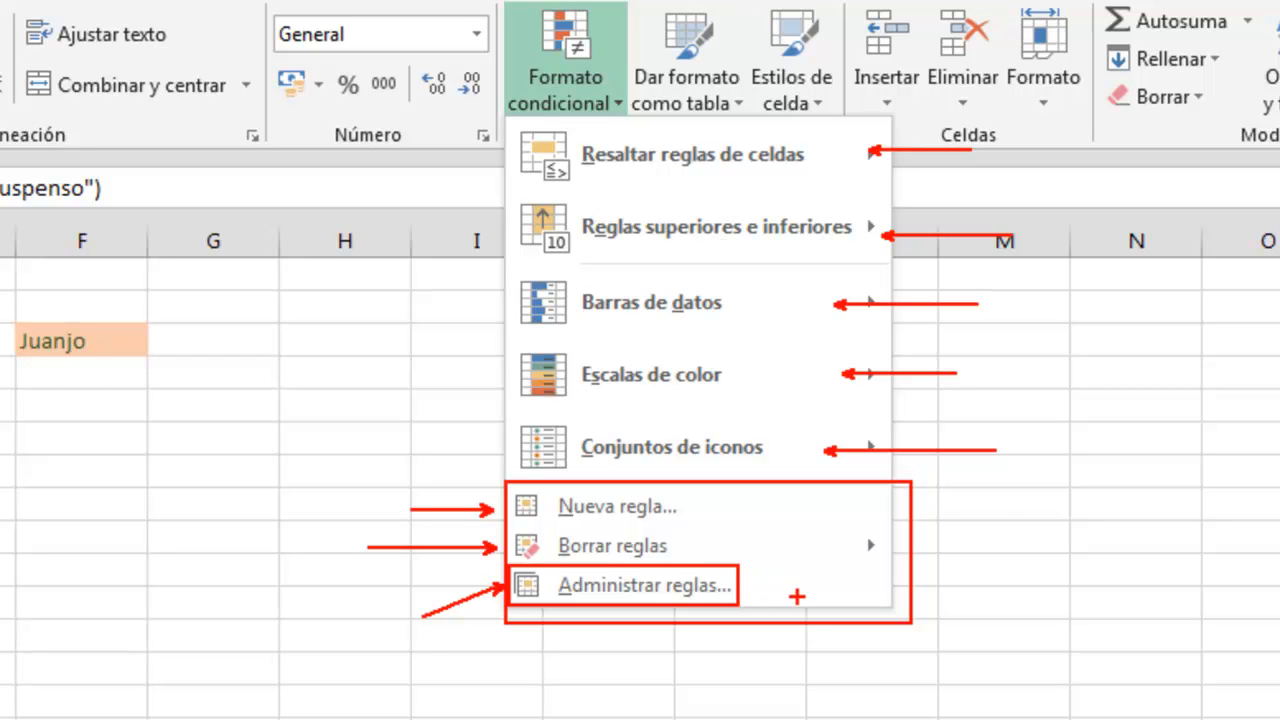
pyautogui.press('Escape')
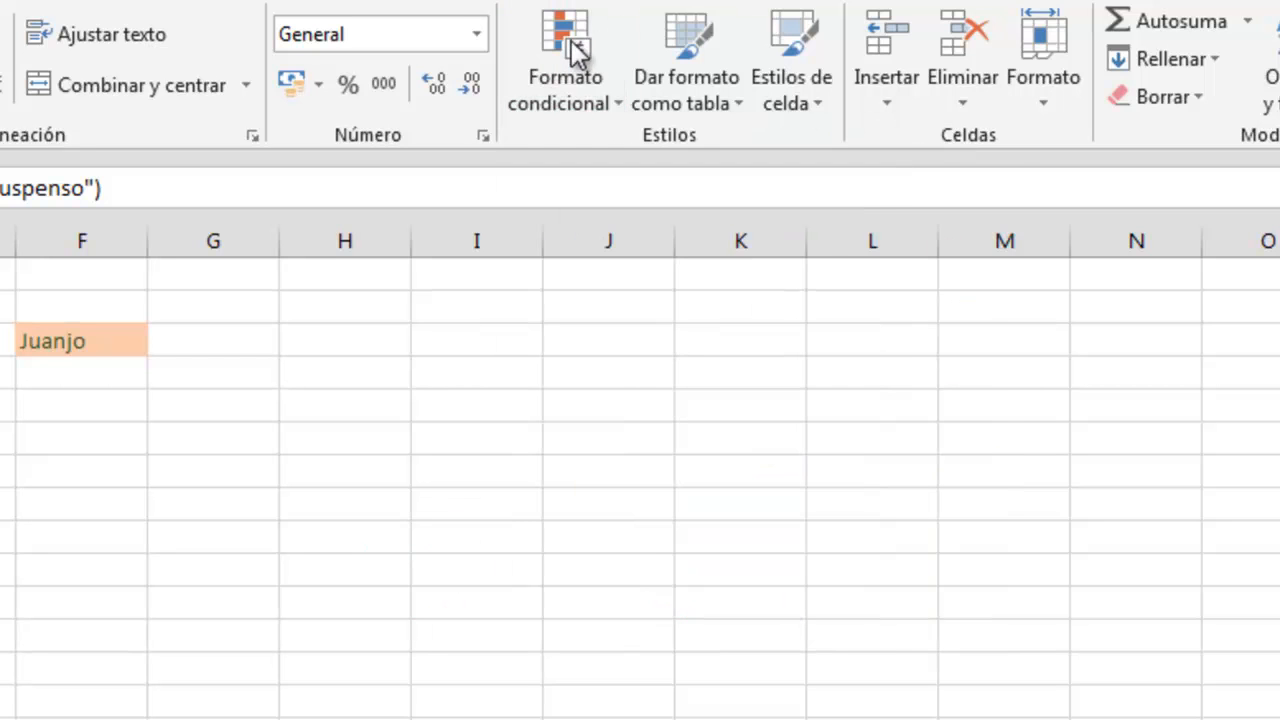
# Examine the cell highlighting rules available for the Calificación results, such as Es mayor que, Es menor que, Entre and Es igual a
pyautogui.click(571, 45)
pyautogui.moveTo(620, 153)
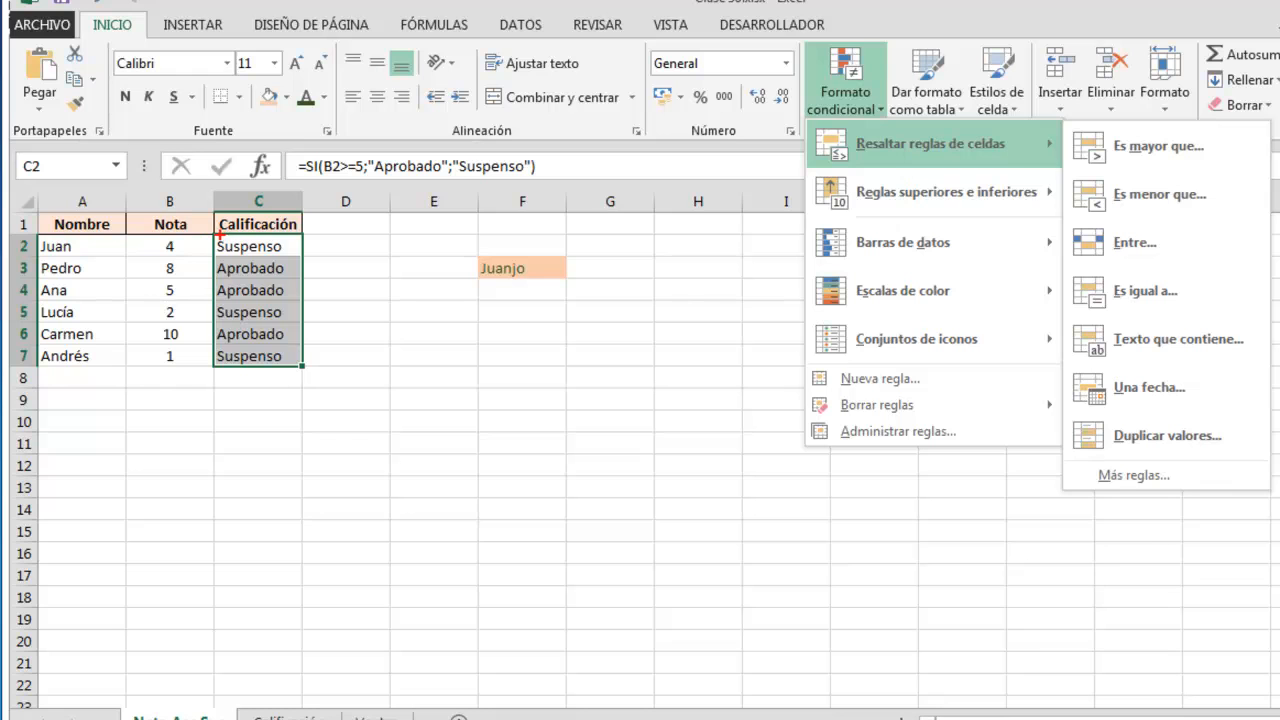
pyautogui.moveTo(208, 229); pyautogui.dragTo(320, 391)
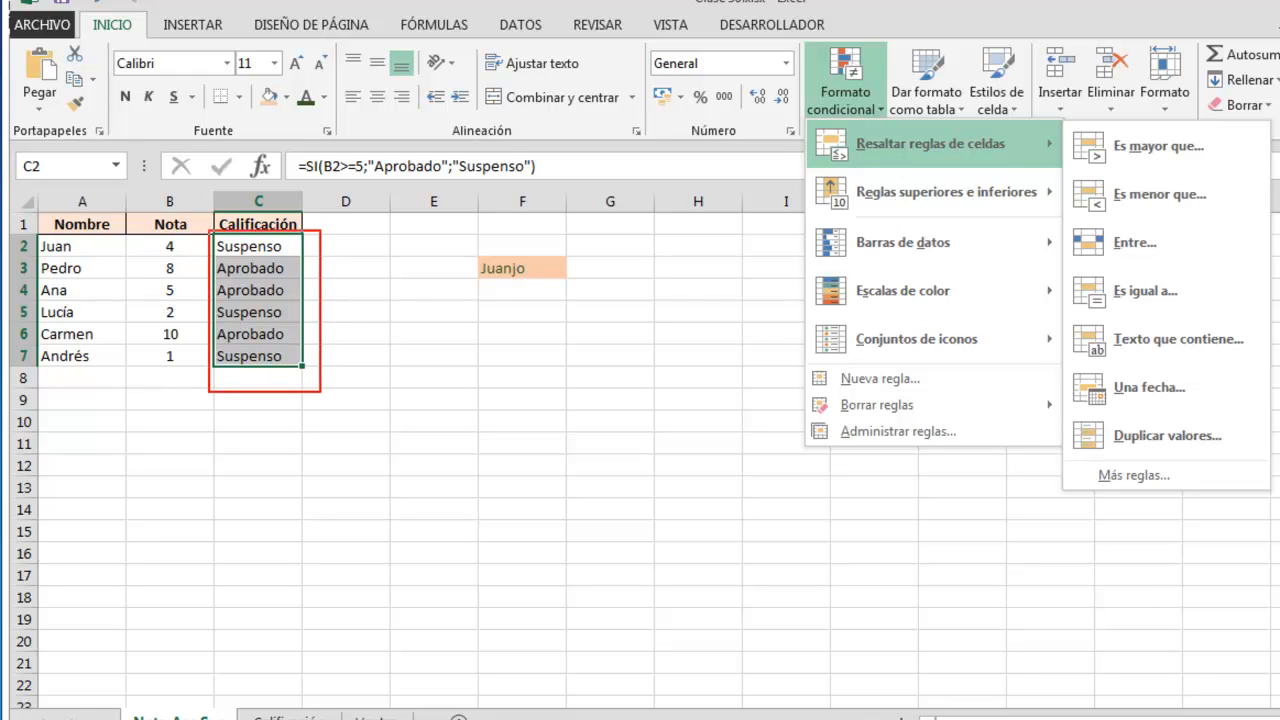
pyautogui.moveTo(293, 245)
pyautogui.mouseDown()
pyautogui.moveTo(345, 250)
pyautogui.moveTo(317, 268)
pyautogui.moveTo(346, 268)
pyautogui.mouseUp()
pyautogui.moveTo(1212, 143); pyautogui.dragTo(1279, 142)
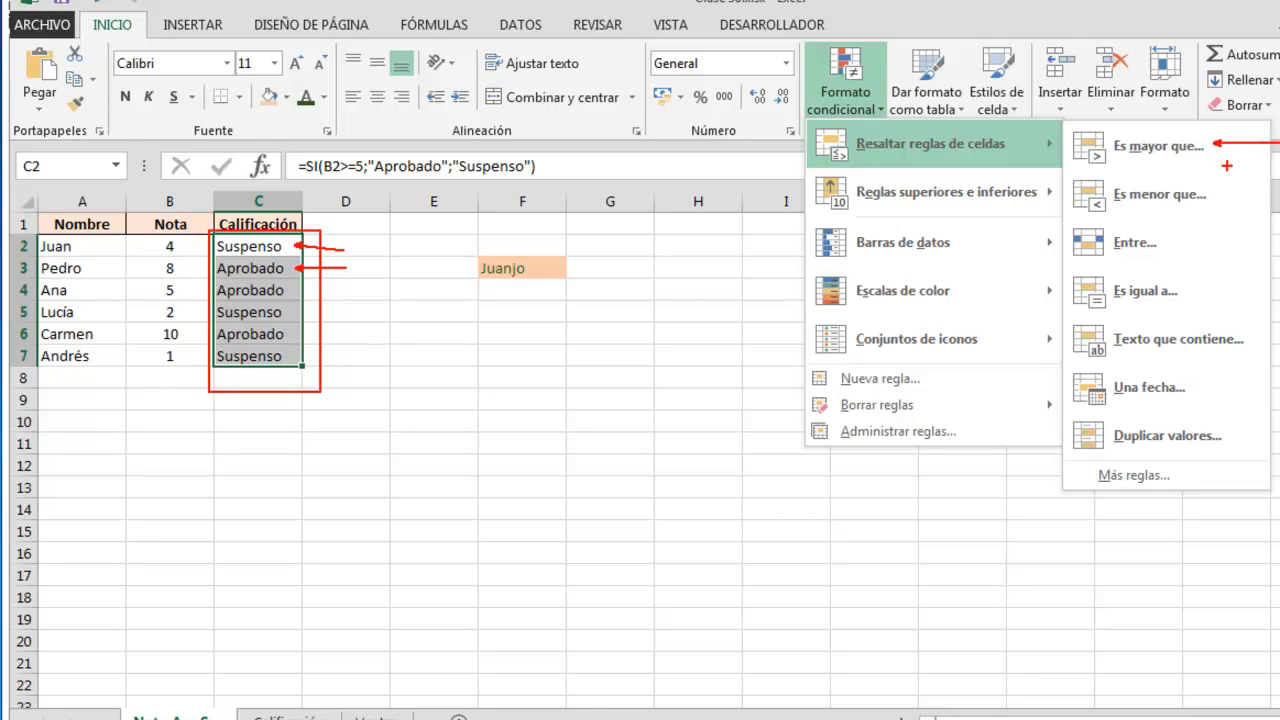
pyautogui.moveTo(1214, 195); pyautogui.dragTo(1279, 197)
pyautogui.moveTo(1182, 243); pyautogui.dragTo(1279, 242)
pyautogui.moveTo(1053, 264); pyautogui.dragTo(1257, 318)
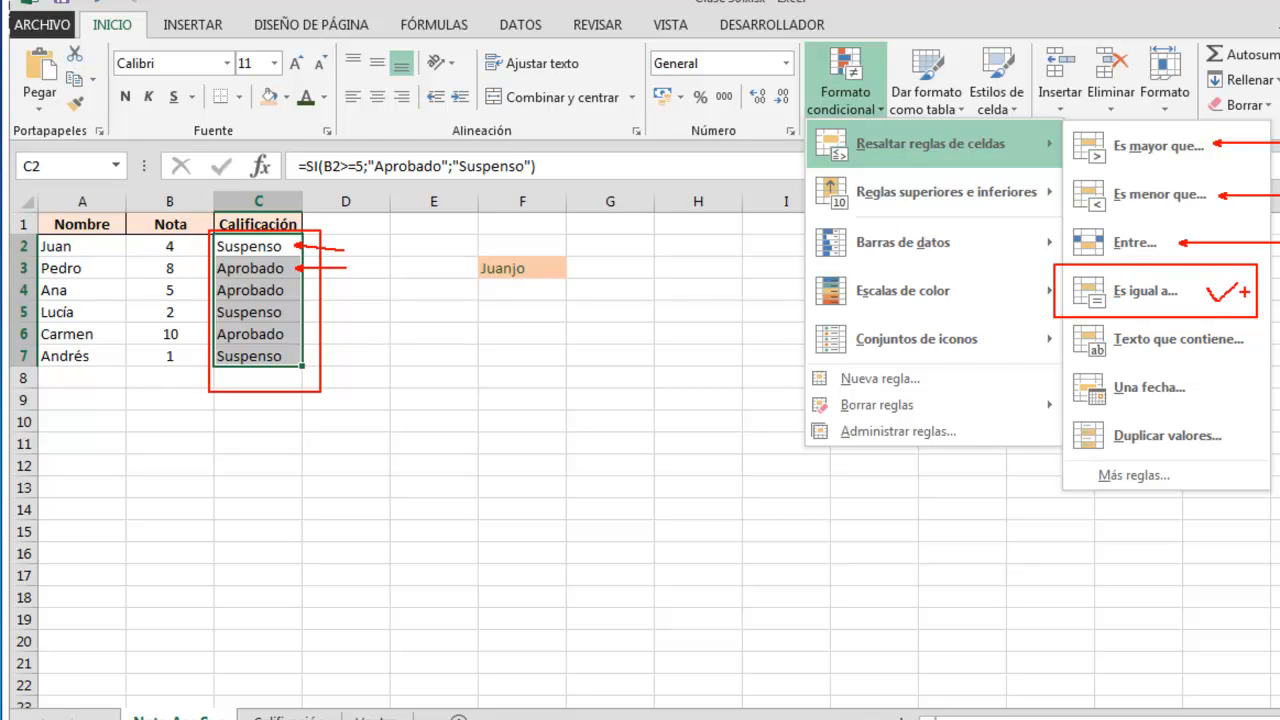
pyautogui.press('Escape')
# Start an Es igual a highlighting rule for the Calificación results in C2:C7, keeping its dialog clear of the table
pyautogui.click(836, 72)
pyautogui.click(848, 72)
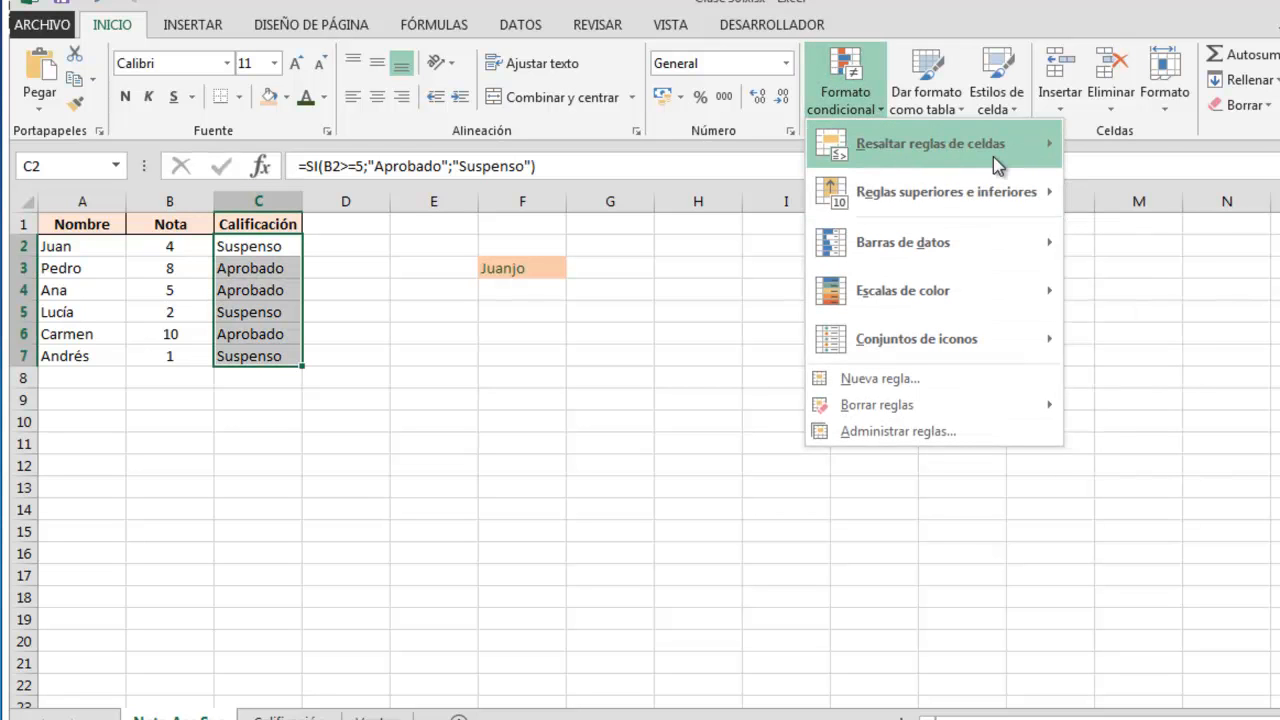
pyautogui.moveTo(993, 156)
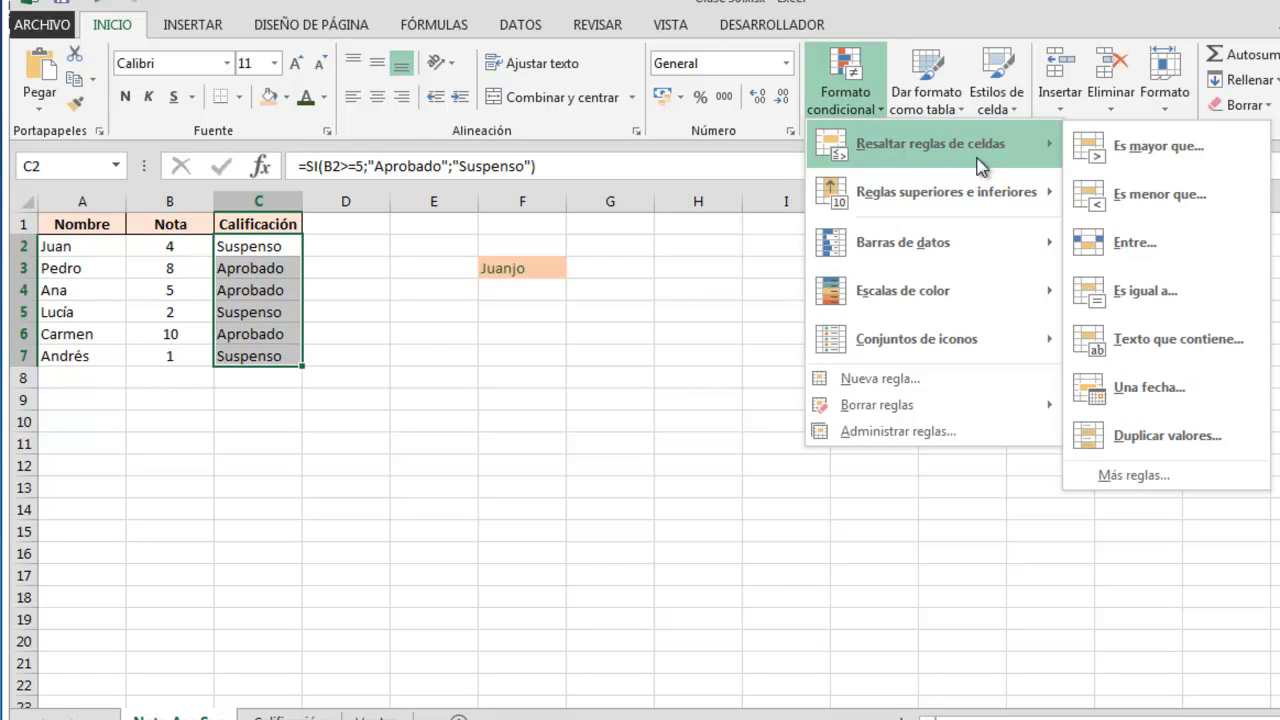
pyautogui.click(1145, 291)
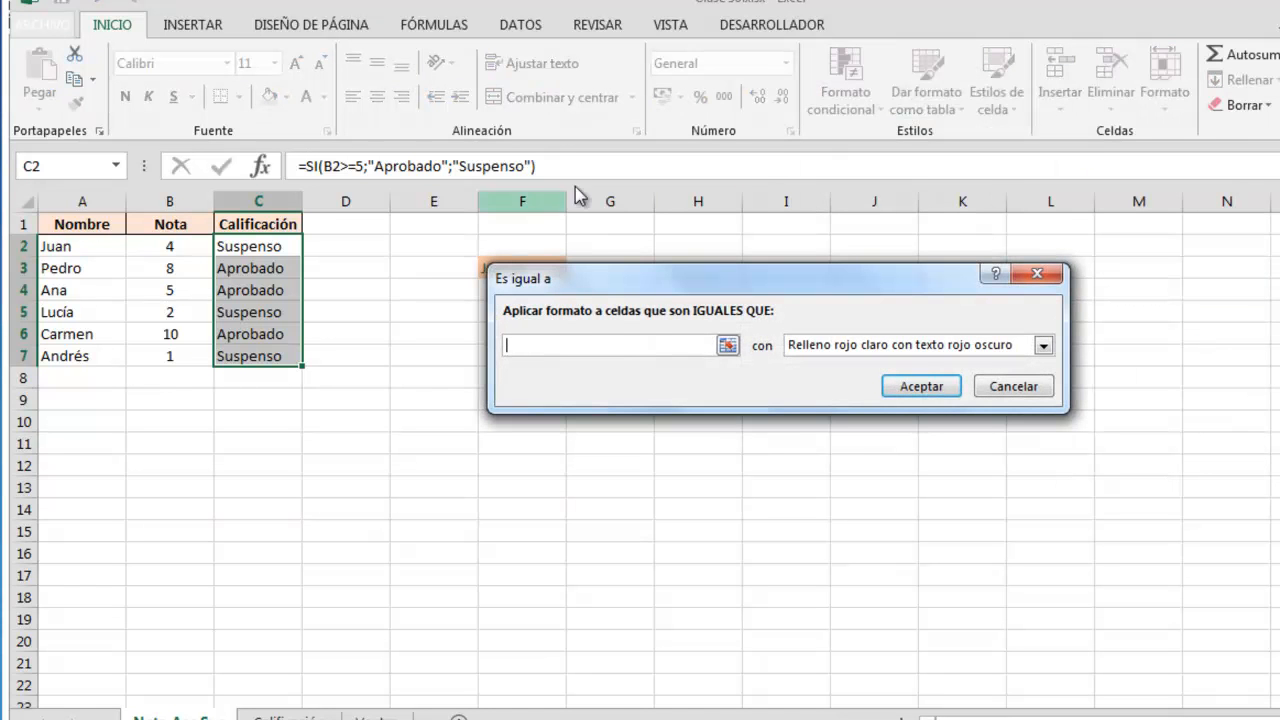
pyautogui.moveTo(611, 276); pyautogui.dragTo(573, 241)
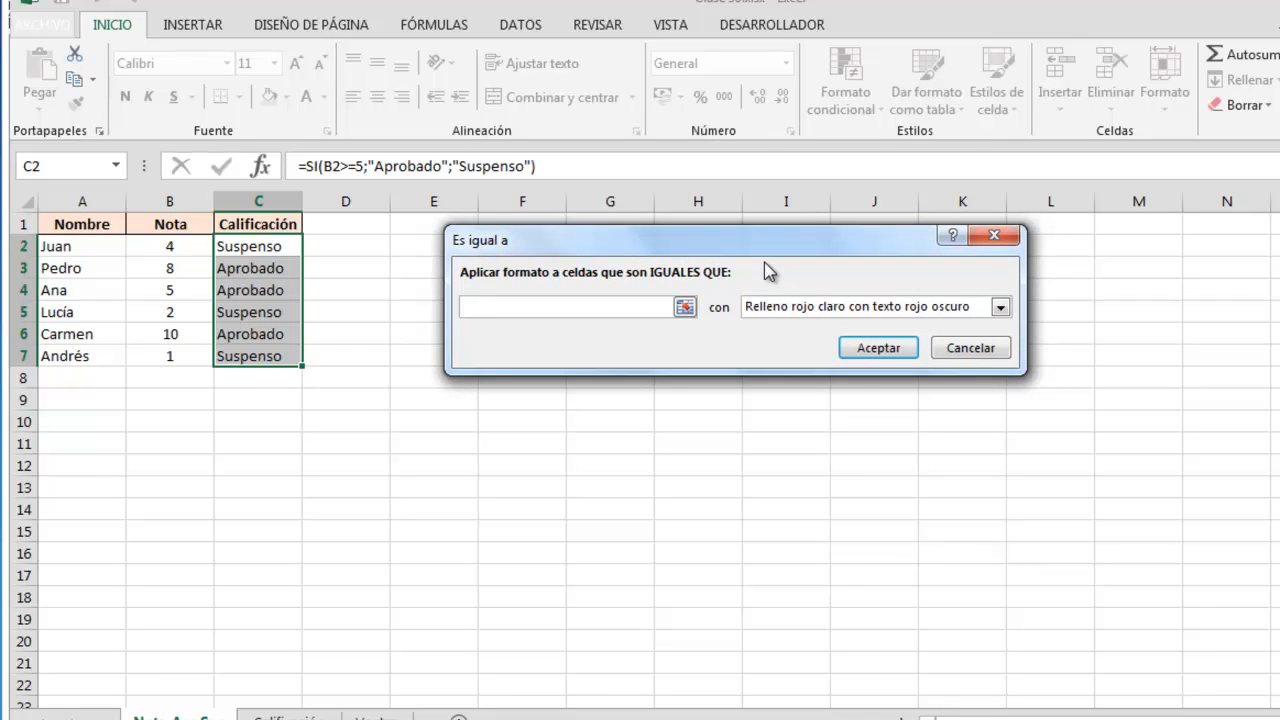
pyautogui.moveTo(428, 210)
pyautogui.mouseDown()
pyautogui.moveTo(588, 320)
pyautogui.moveTo(944, 364)
pyautogui.moveTo(1050, 388)
pyautogui.moveTo(1038, 396)
pyautogui.mouseUp()
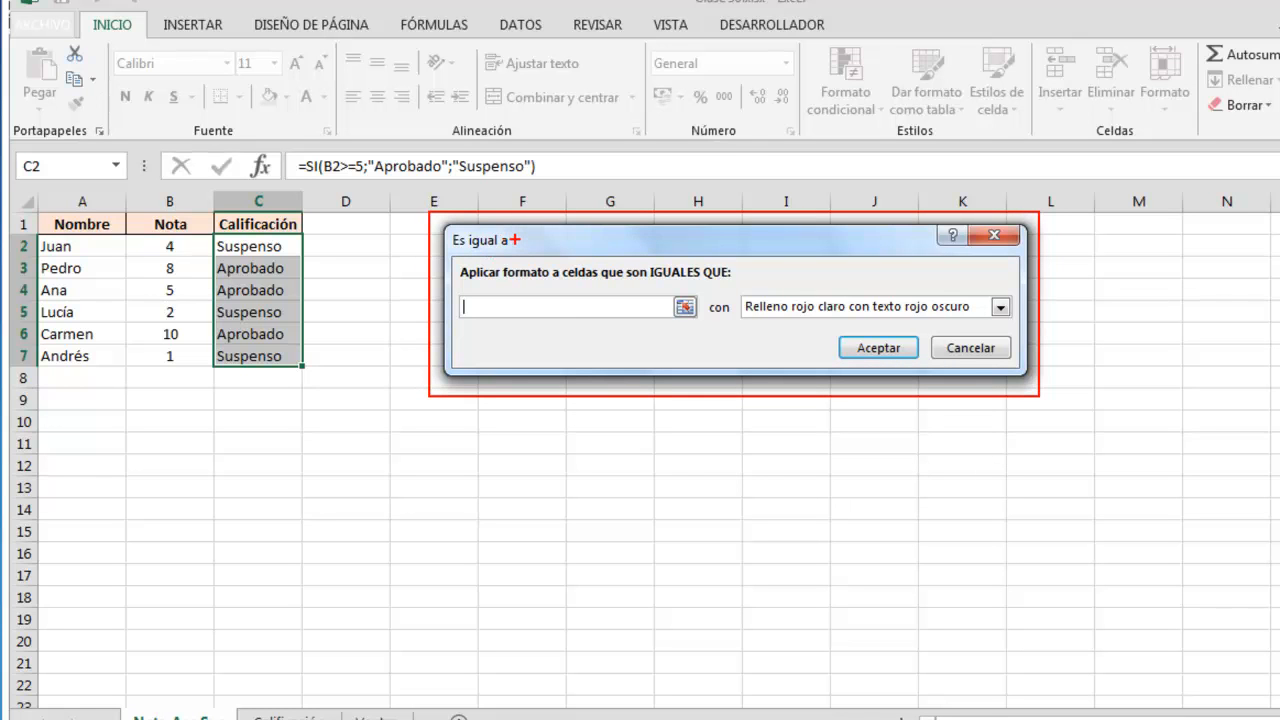
pyautogui.moveTo(515, 240); pyautogui.dragTo(554, 208)
pyautogui.moveTo(454, 260)
pyautogui.mouseDown()
pyautogui.moveTo(492, 287)
pyautogui.moveTo(745, 288)
pyautogui.mouseUp()
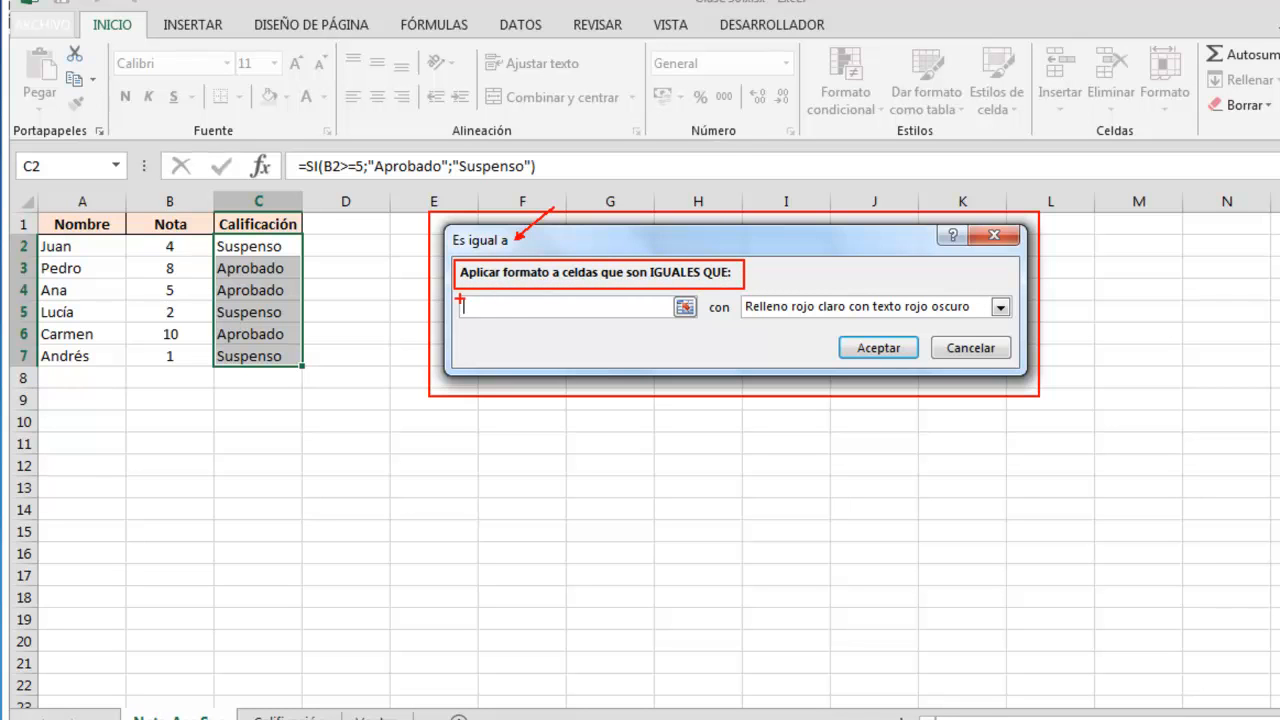
pyautogui.moveTo(452, 292)
pyautogui.mouseDown()
pyautogui.moveTo(482, 316)
pyautogui.moveTo(736, 323)
pyautogui.mouseUp()
pyautogui.moveTo(541, 316); pyautogui.dragTo(552, 371)
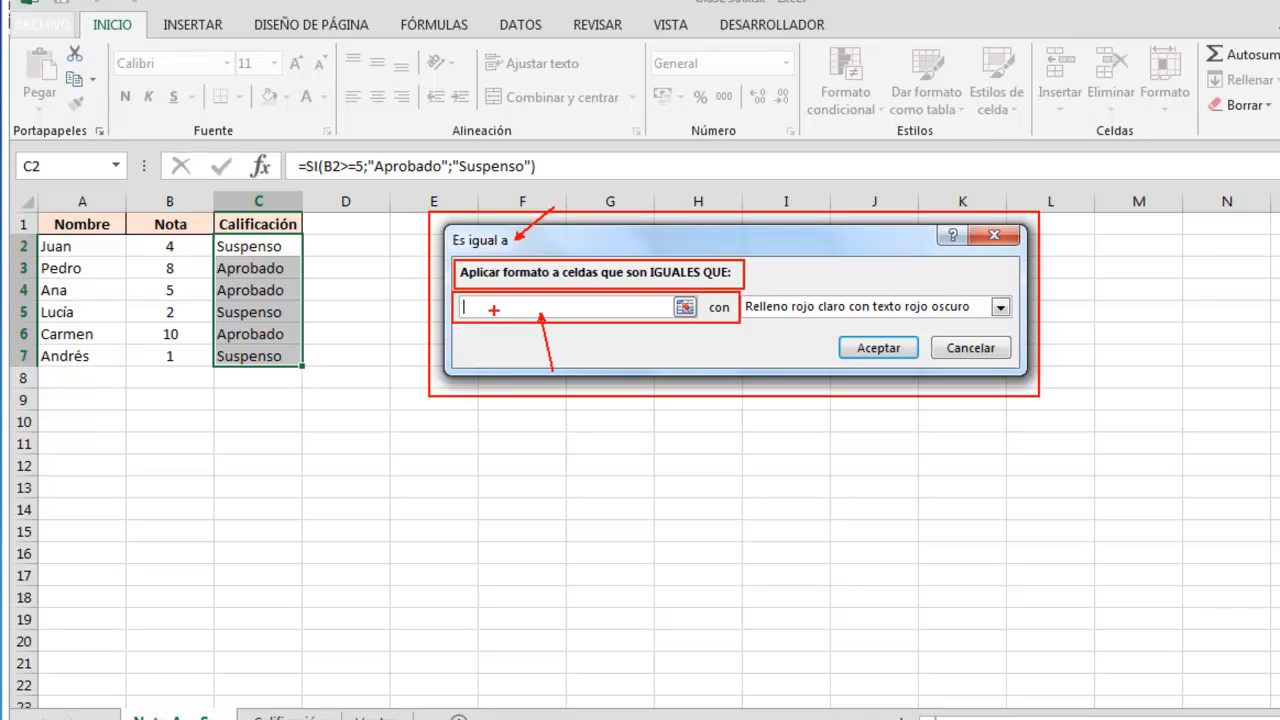
pyautogui.press('Escape')
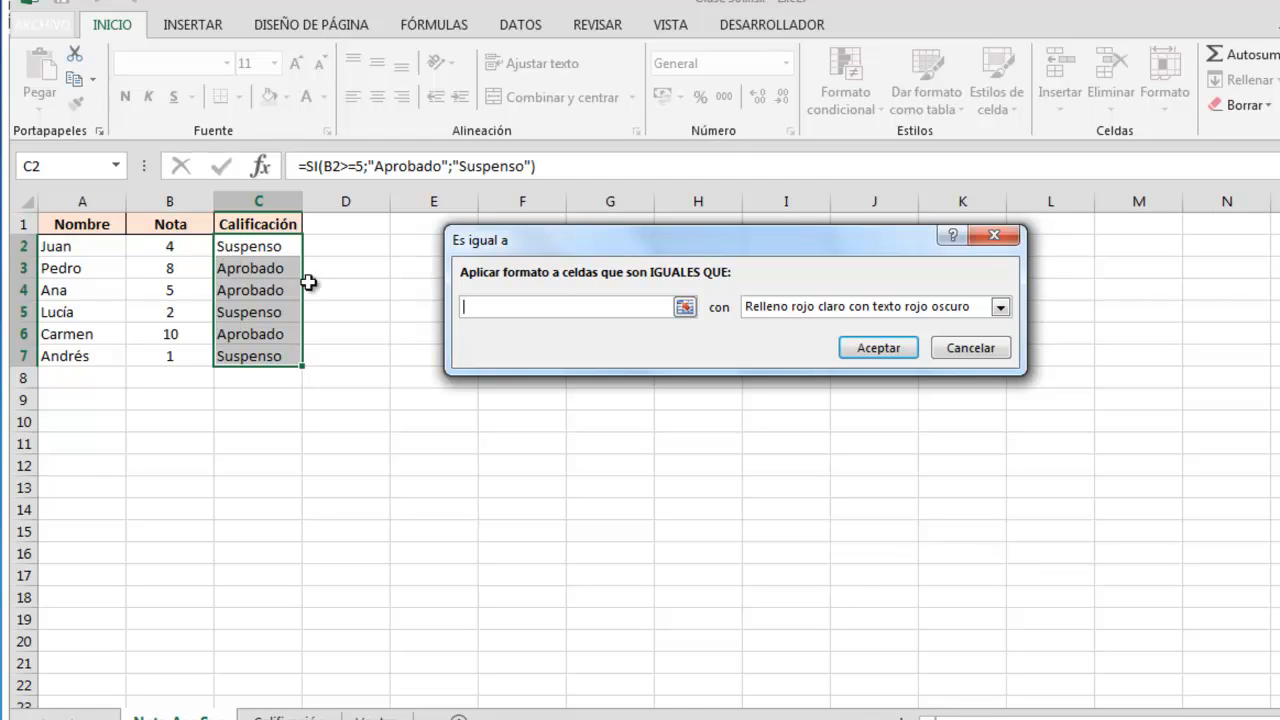
# Apply the rule to cells equal to "Suspenso" with the format Relleno rojo claro con texto rojo oscuro
pyautogui.write('penso')
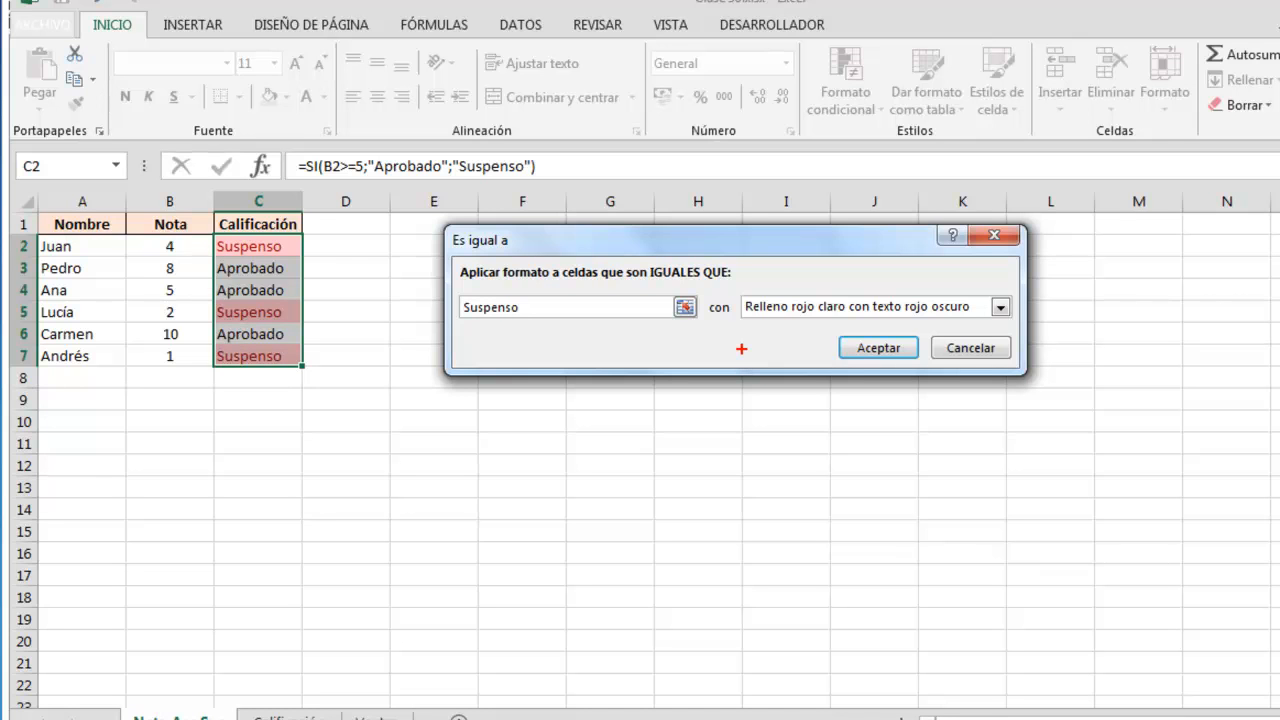
pyautogui.moveTo(195, 222)
pyautogui.mouseDown()
pyautogui.moveTo(335, 377)
pyautogui.moveTo(337, 396)
pyautogui.mouseUp()
pyautogui.moveTo(296, 248); pyautogui.dragTo(356, 248)
pyautogui.moveTo(300, 312); pyautogui.dragTo(358, 312)
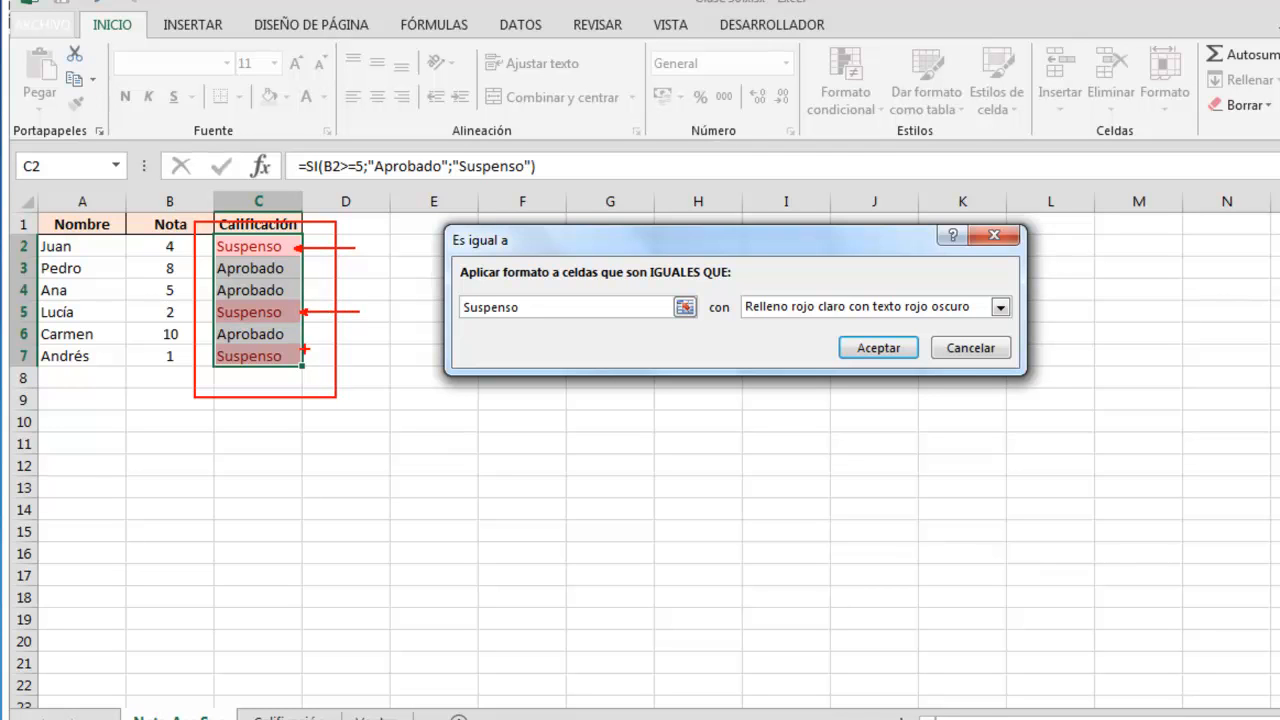
pyautogui.moveTo(300, 356); pyautogui.dragTo(353, 358)
pyautogui.moveTo(188, 246); pyautogui.dragTo(214, 246)
pyautogui.press('Escape')
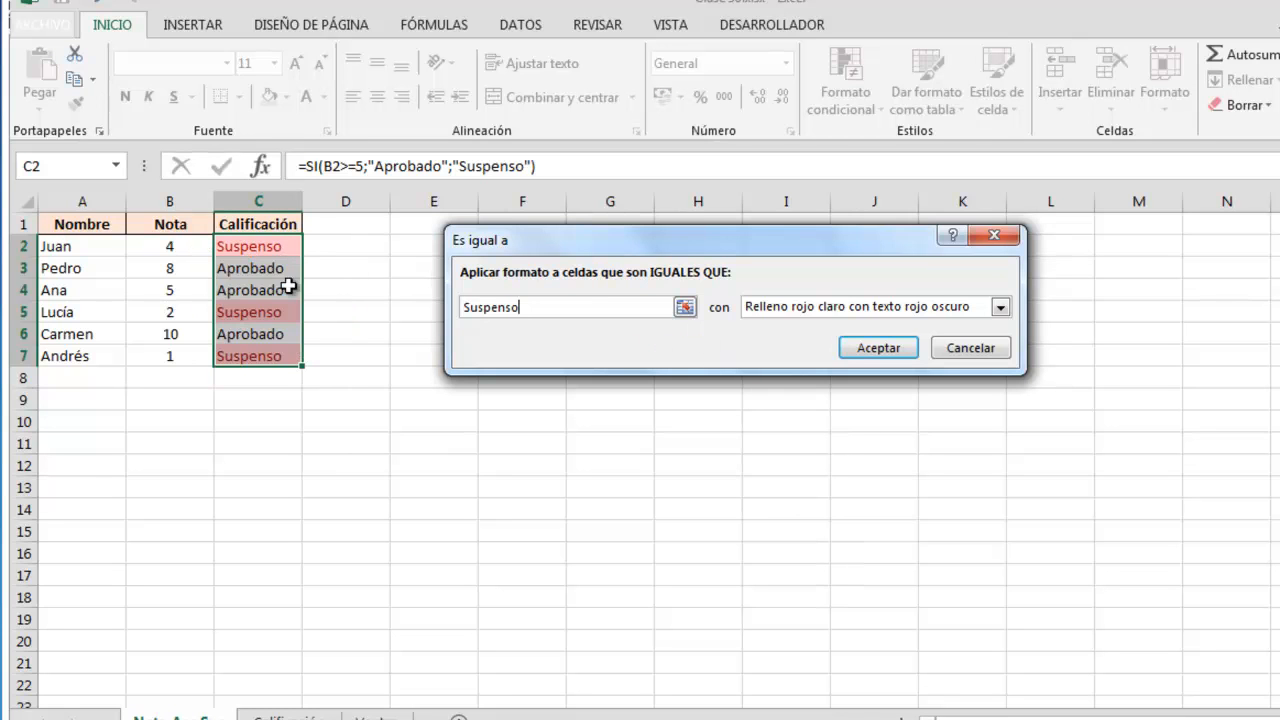
pyautogui.click(878, 348)
pyautogui.click(600, 397)
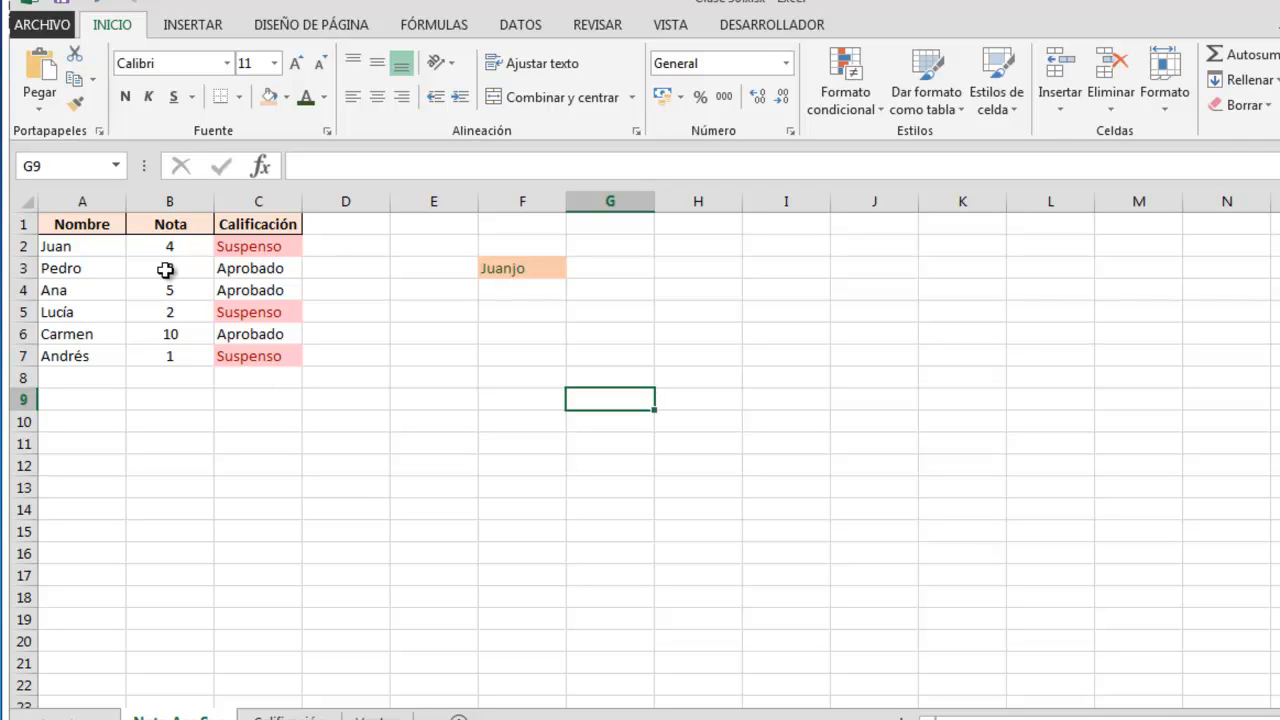
# Set the Nota in cell B5 to 6 to test the conditional format on a passing grade
pyautogui.click(157, 314)
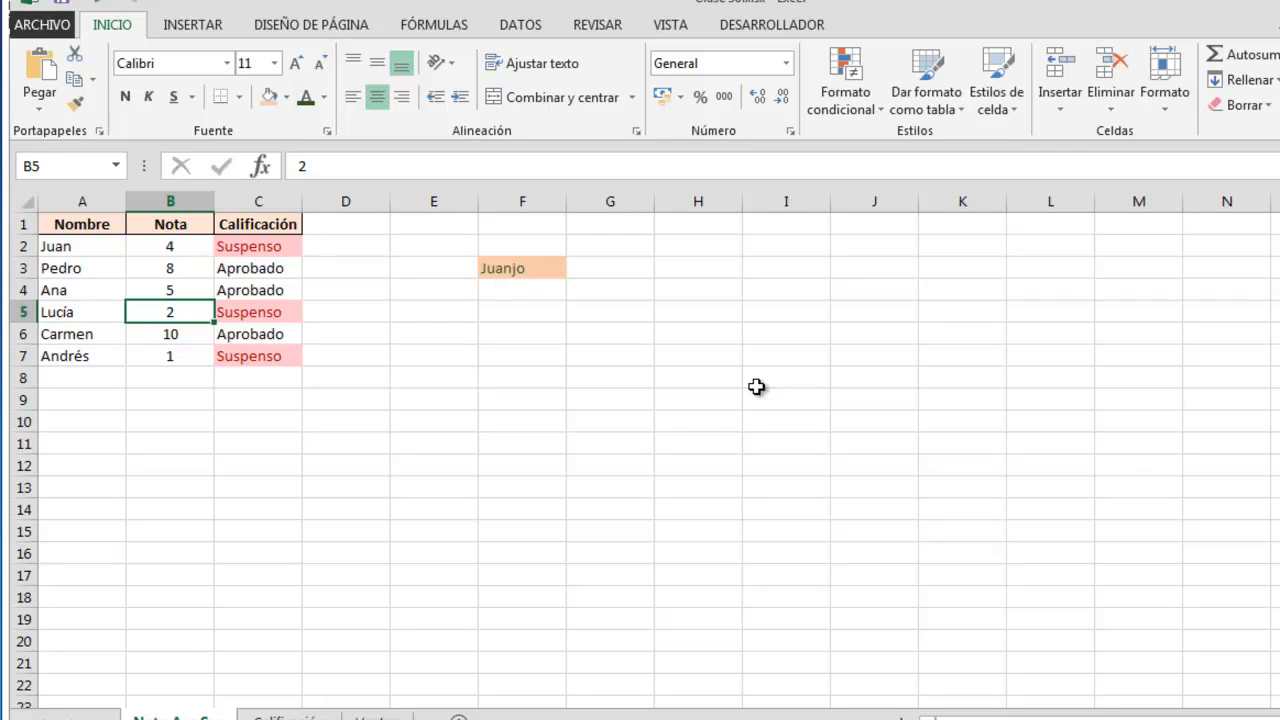
pyautogui.write('6')
pyautogui.press('Return')
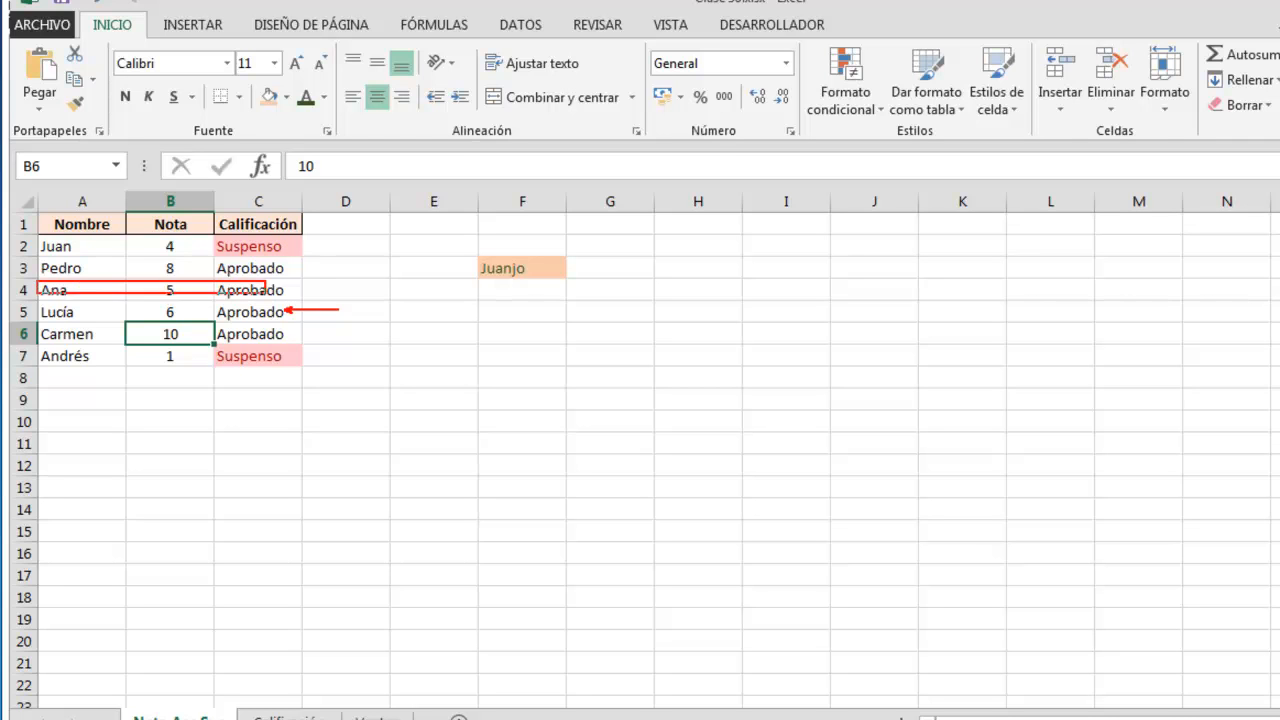
pyautogui.moveTo(151, 287); pyautogui.dragTo(110, 248)
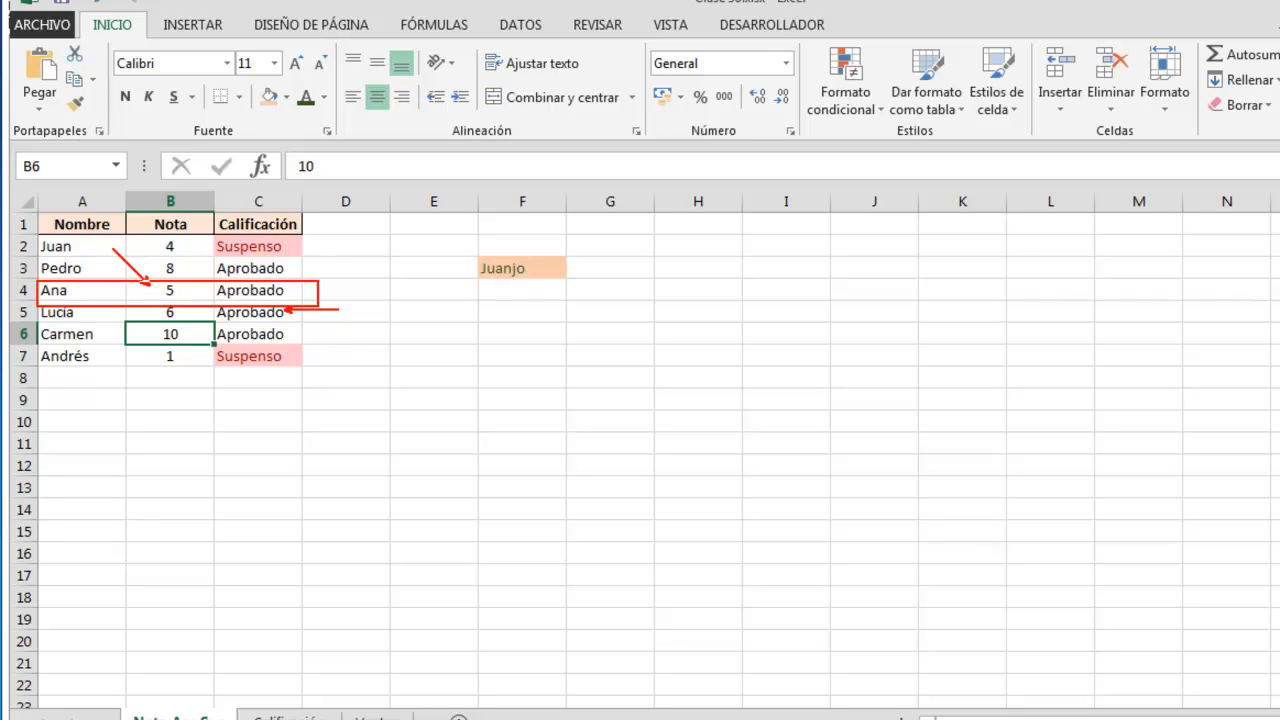
pyautogui.press('Escape')
# Set the Nota in cell B4 to 3 to test the conditional format on a failing grade
pyautogui.click(176, 290)
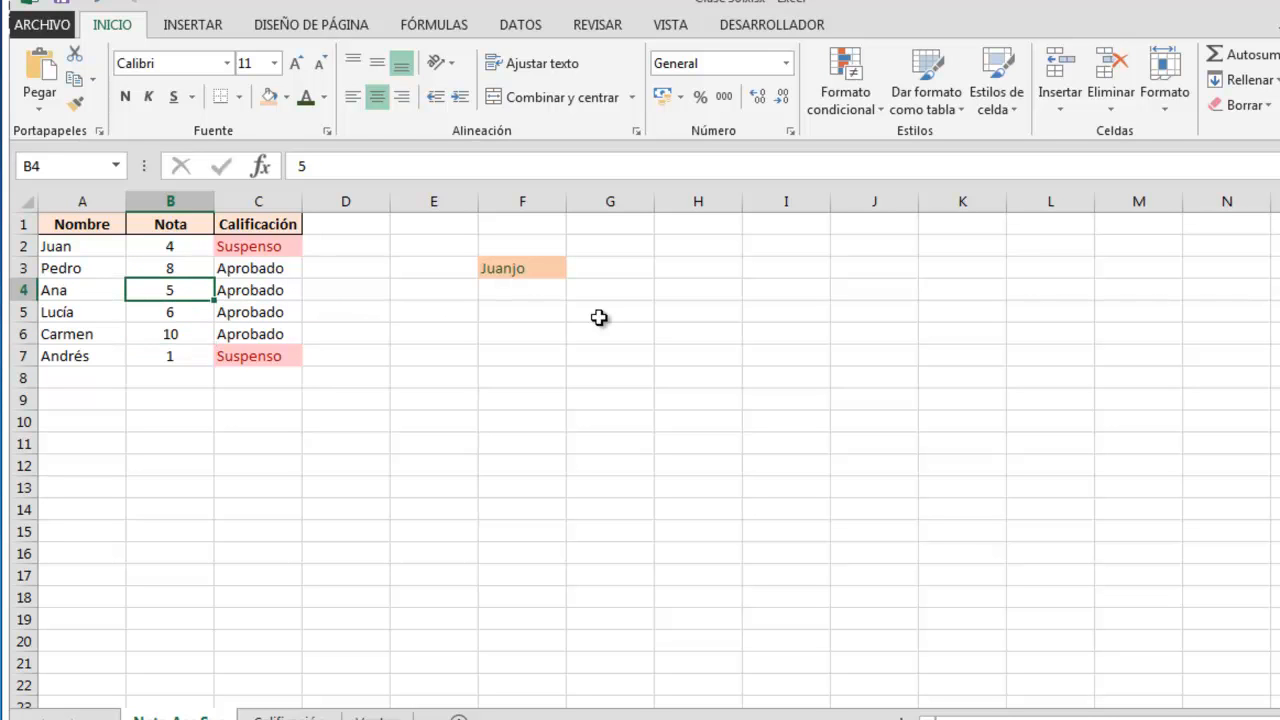
pyautogui.write('3')
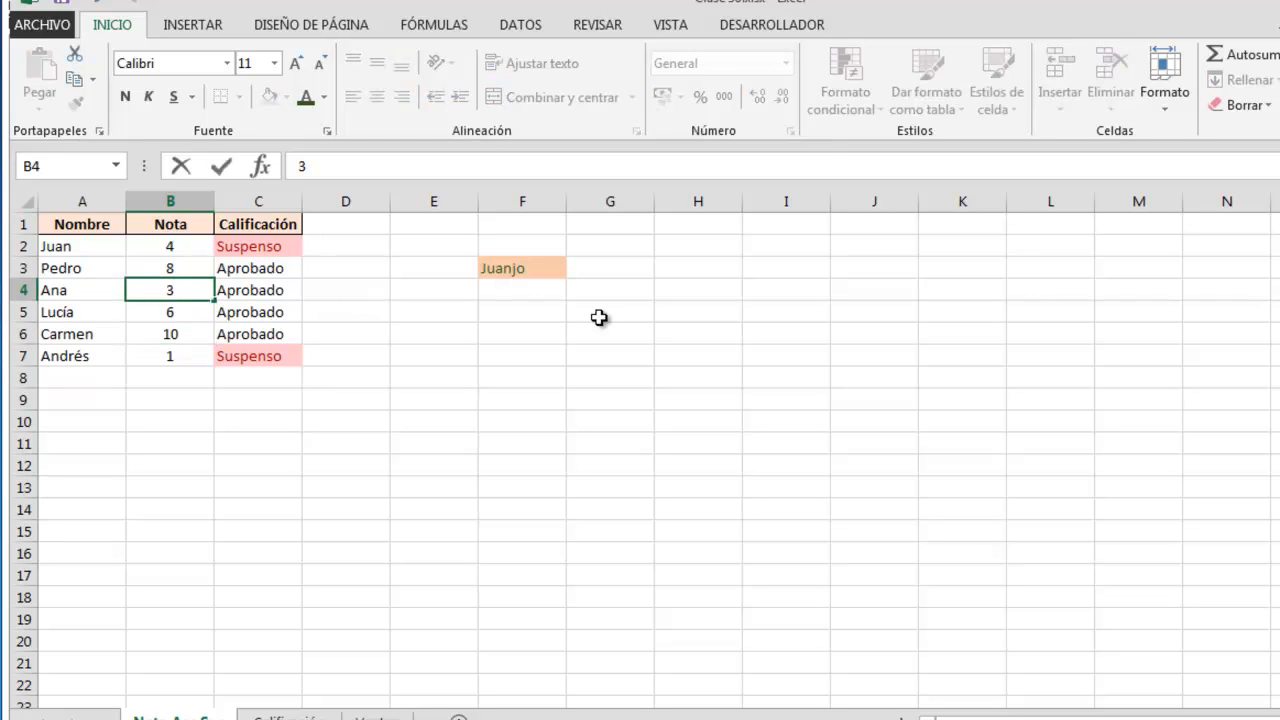
pyautogui.press('Return')
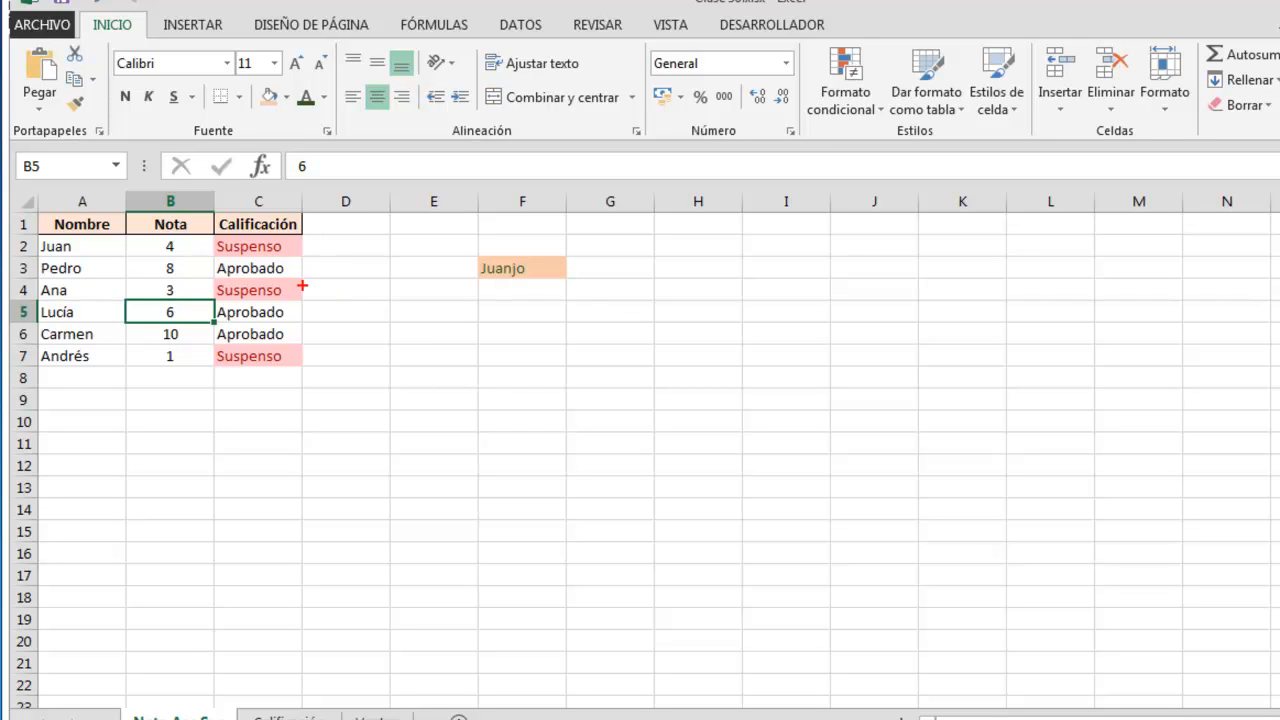
pyautogui.moveTo(297, 290); pyautogui.dragTo(391, 269)
pyautogui.moveTo(291, 245); pyautogui.dragTo(335, 245)
pyautogui.moveTo(303, 354); pyautogui.dragTo(352, 354)
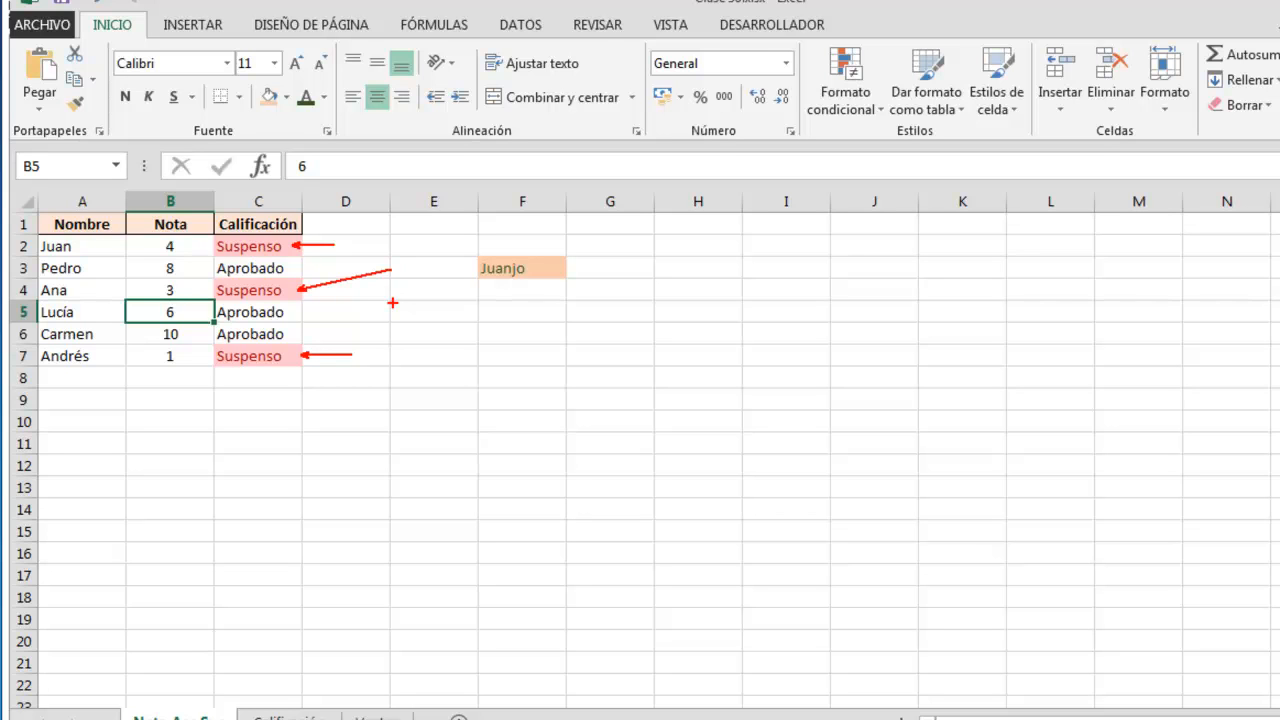
pyautogui.press('Escape')
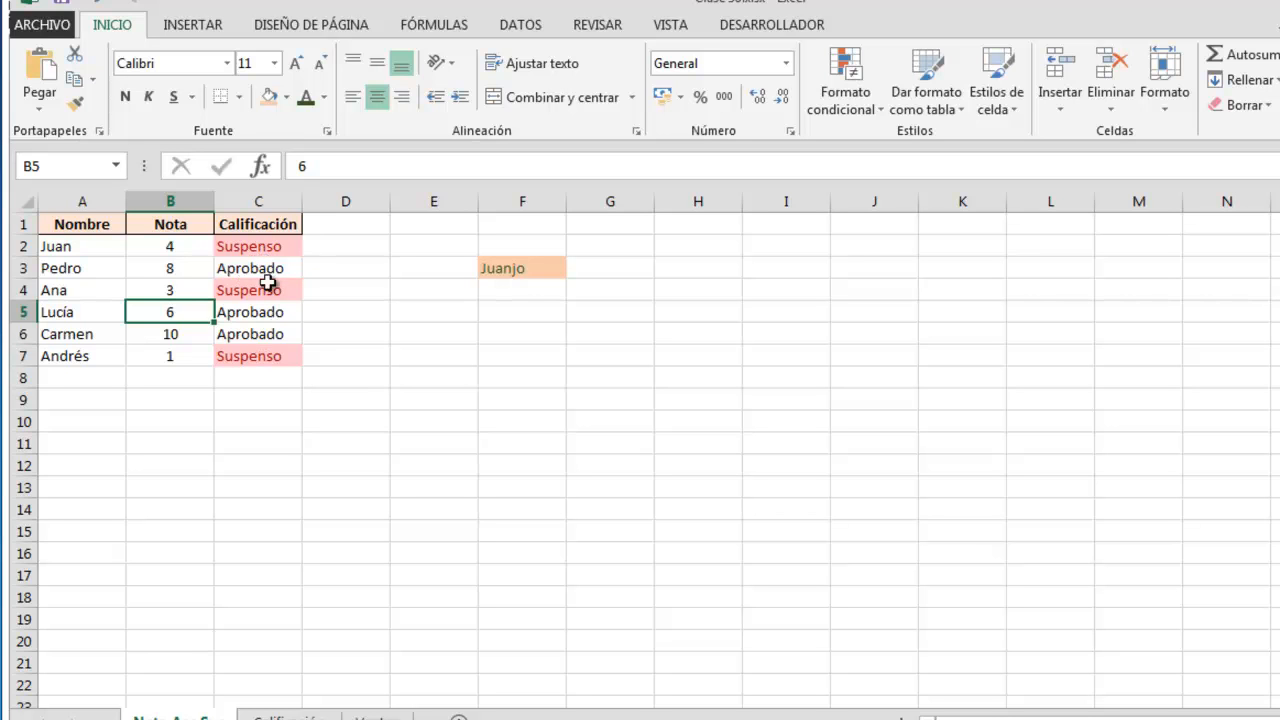
# Start an Es igual a highlighting rule for the Calificación results in C2:C7, matching cells equal to "Aprobado"
pyautogui.moveTo(258, 250); pyautogui.dragTo(267, 350)
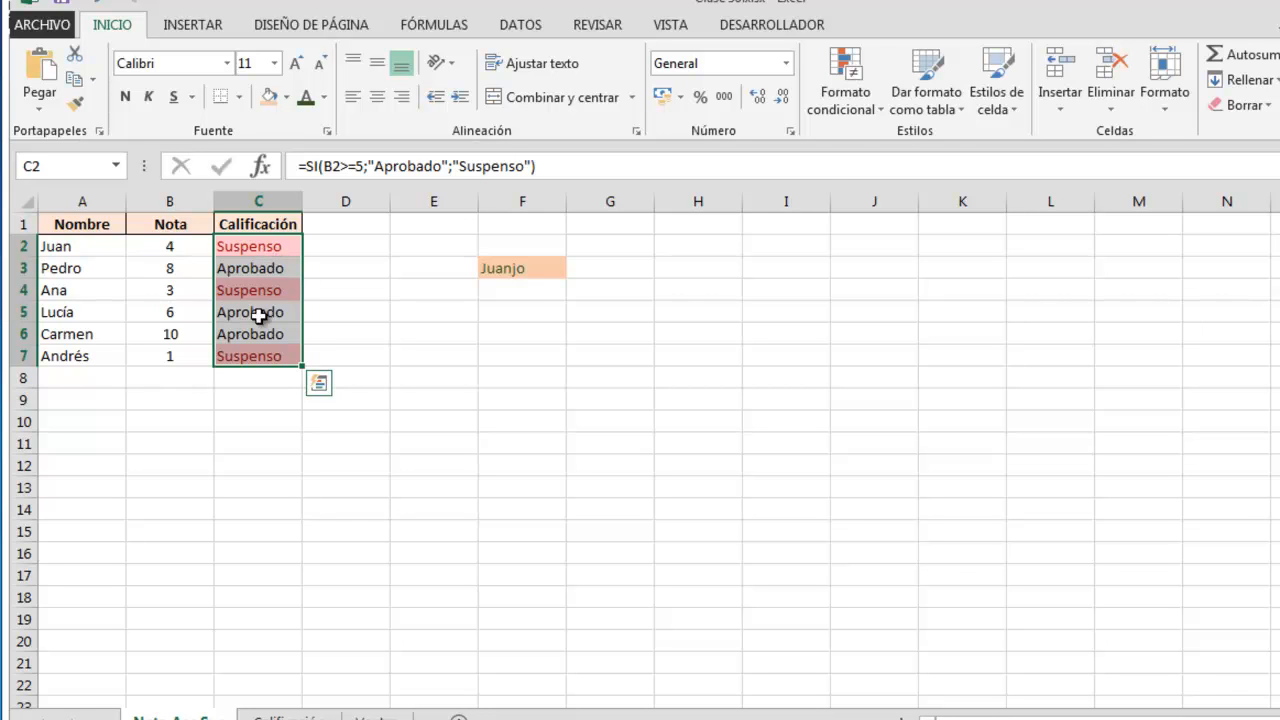
pyautogui.click(845, 95)
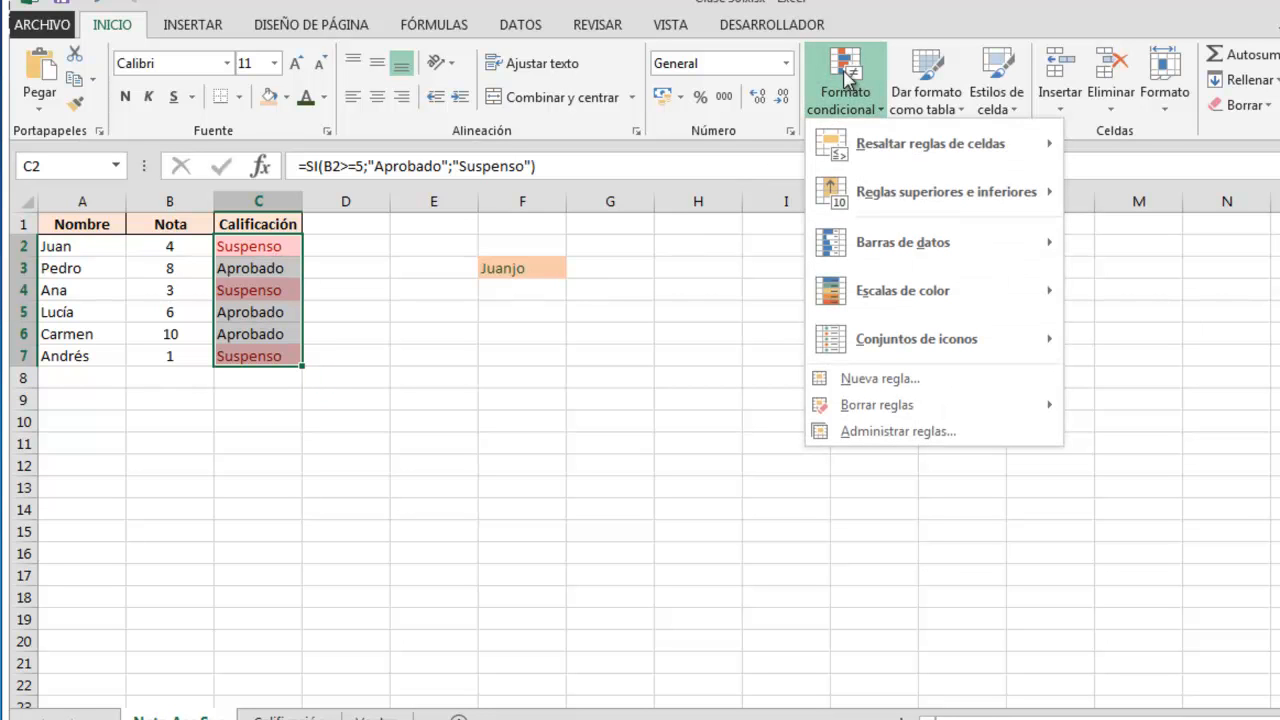
pyautogui.moveTo(867, 158)
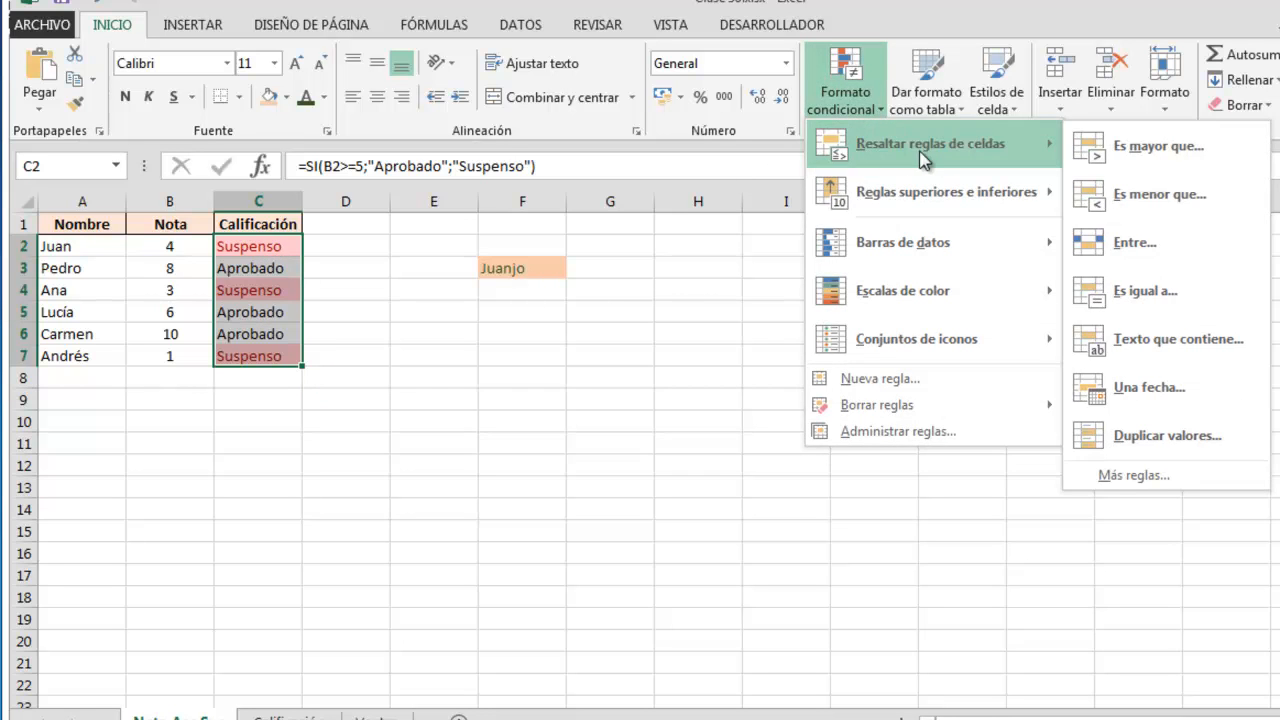
pyautogui.click(1147, 300)
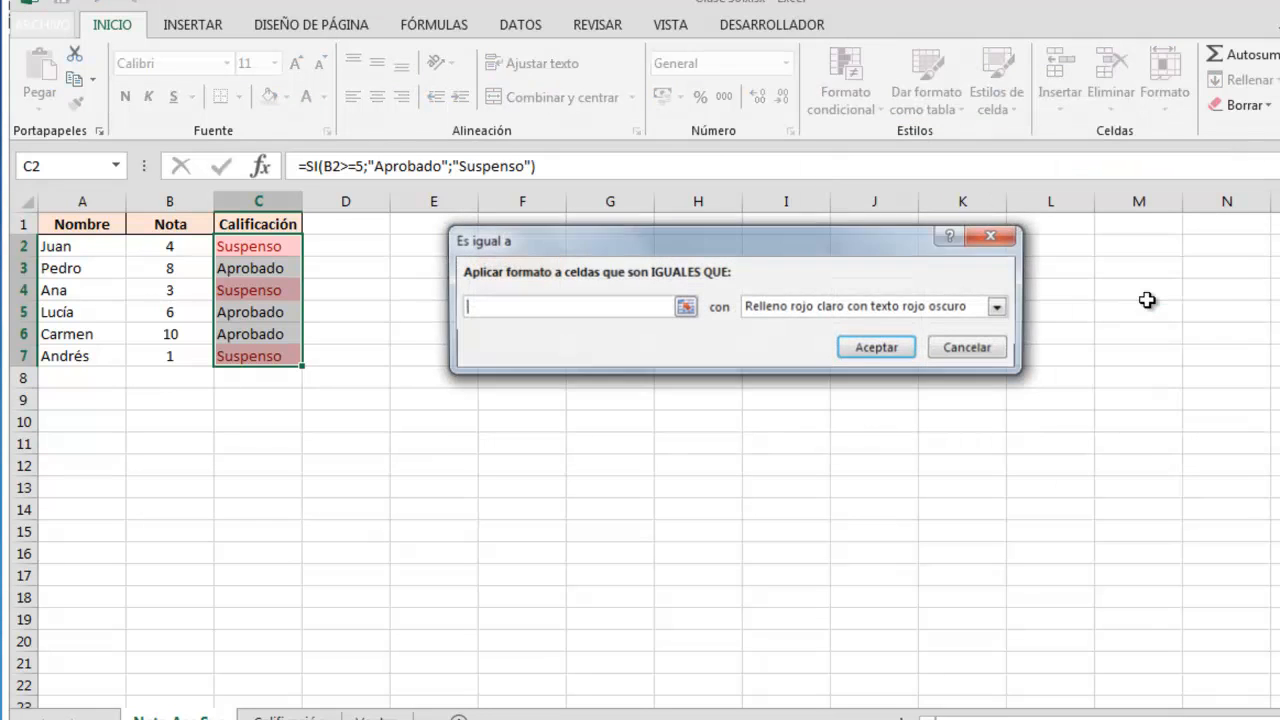
pyautogui.write('Aprobado')
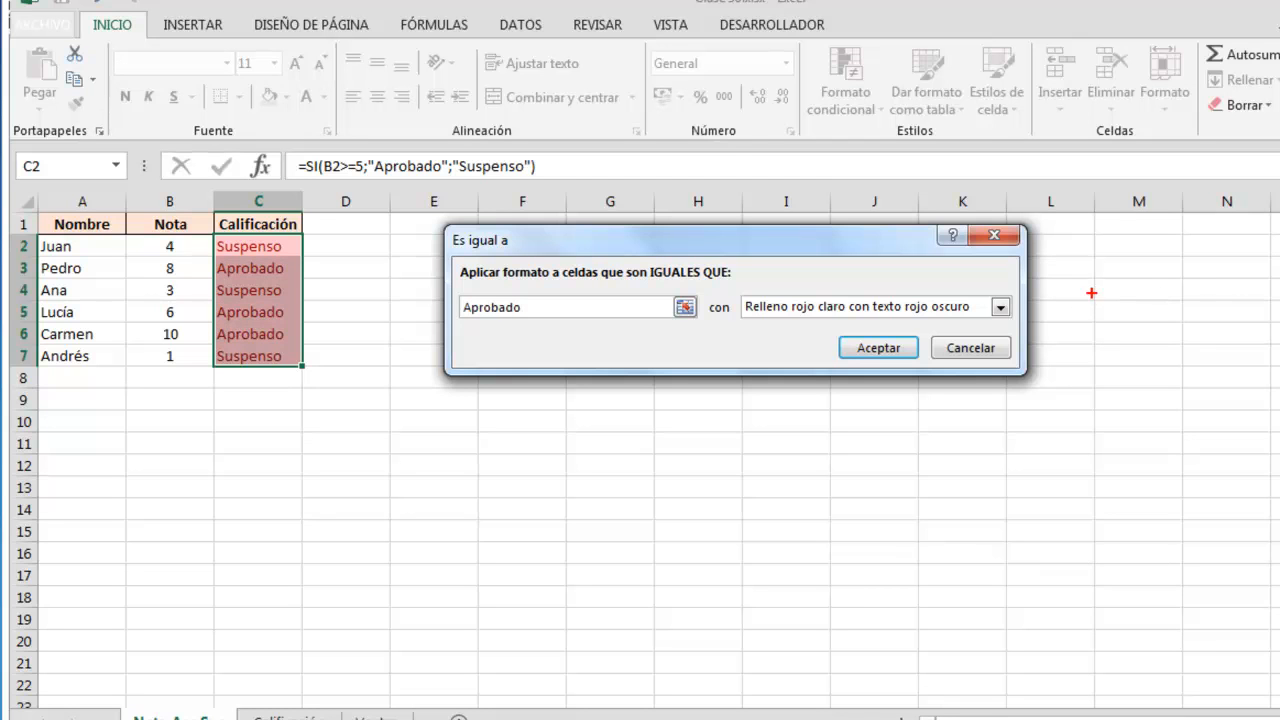
pyautogui.moveTo(206, 229)
pyautogui.mouseDown()
pyautogui.moveTo(254, 278)
pyautogui.moveTo(300, 385)
pyautogui.moveTo(325, 400)
pyautogui.mouseUp()
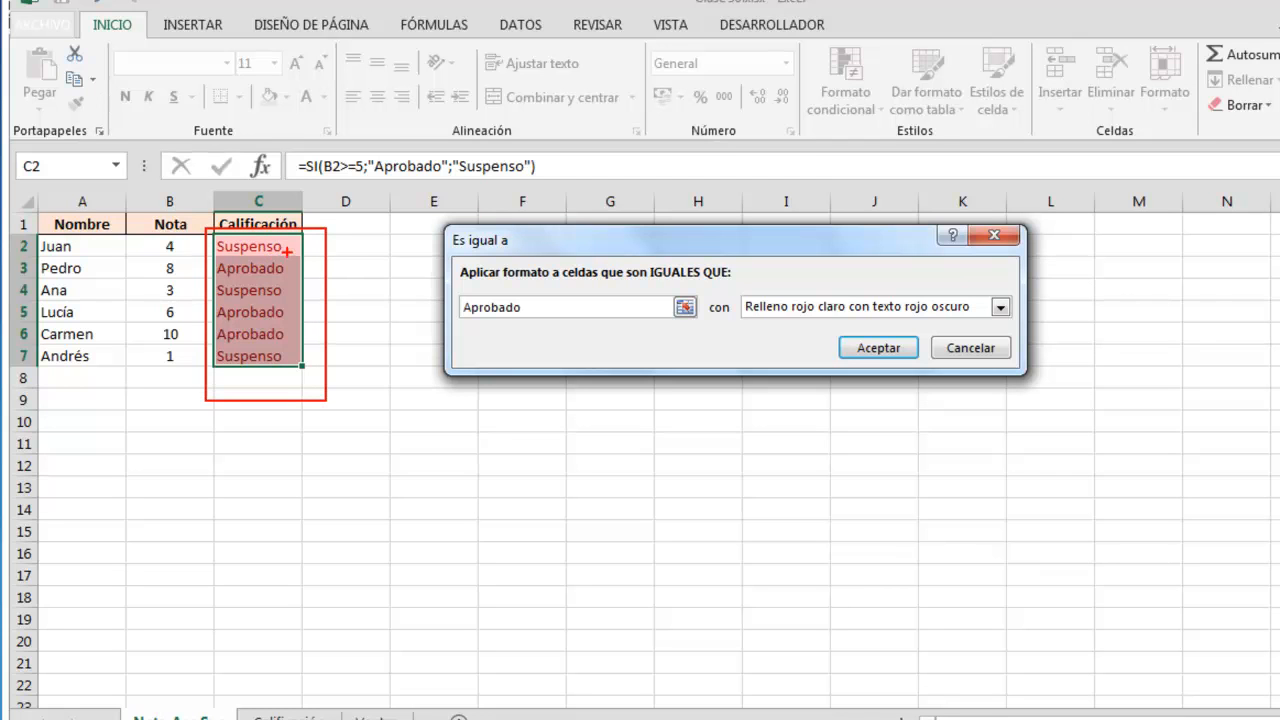
pyautogui.moveTo(296, 268); pyautogui.dragTo(391, 268)
pyautogui.moveTo(207, 312); pyautogui.dragTo(162, 312)
pyautogui.moveTo(296, 336); pyautogui.dragTo(370, 336)
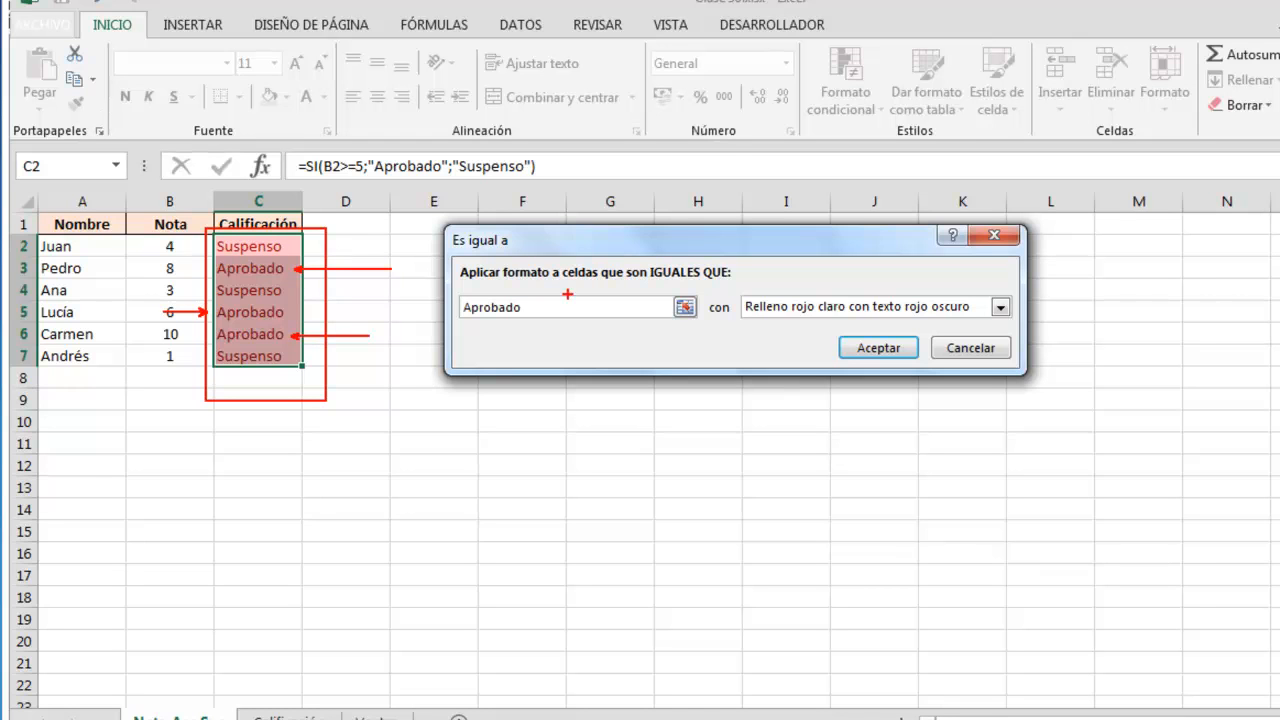
pyautogui.moveTo(704, 289)
pyautogui.mouseDown()
pyautogui.moveTo(719, 316)
pyautogui.moveTo(1048, 322)
pyautogui.mouseUp()
pyautogui.moveTo(979, 300); pyautogui.dragTo(995, 265)
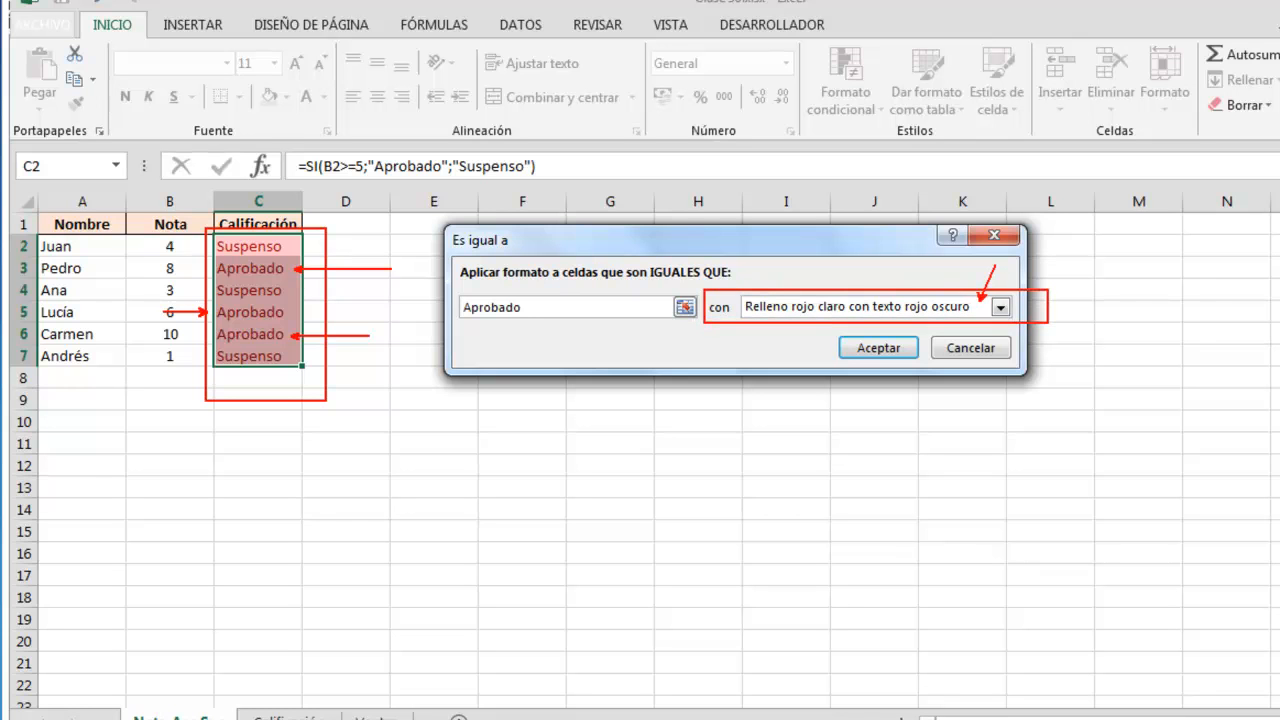
pyautogui.moveTo(1004, 316); pyautogui.dragTo(1060, 376)
pyautogui.press('Escape')
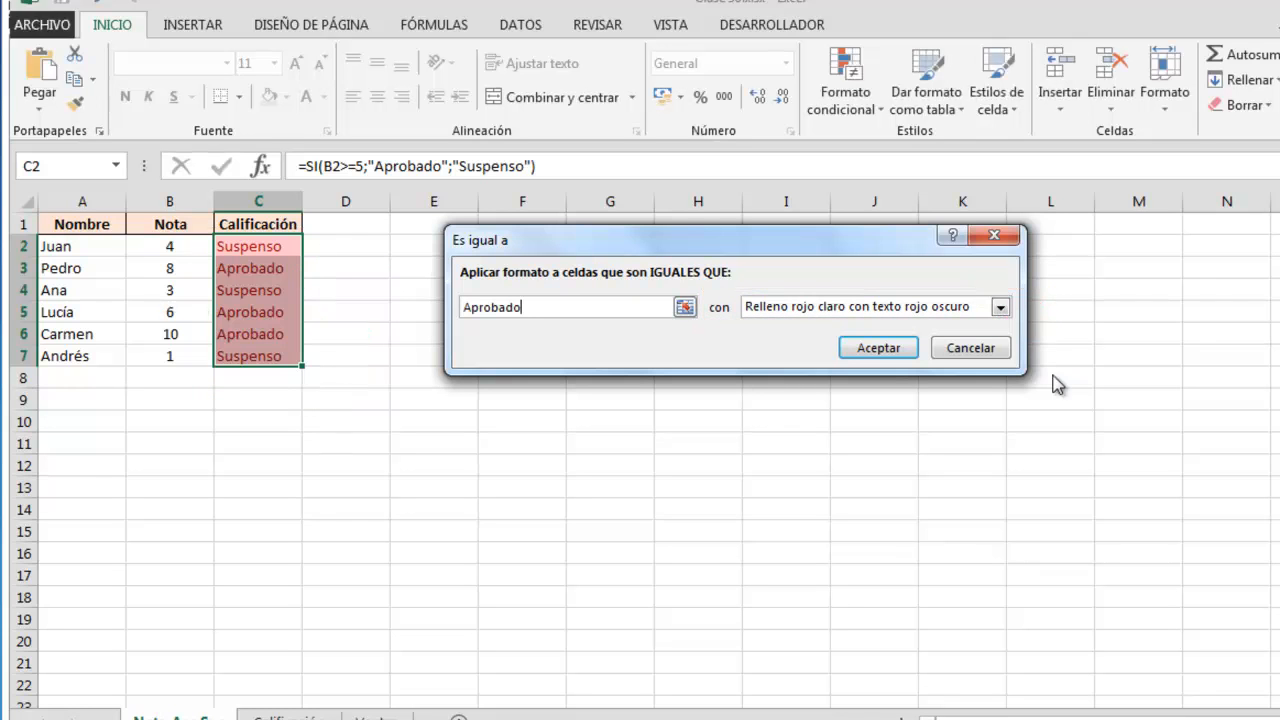
# Give the "Aprobado" rule the format Relleno verde con texto verde oscuro and apply it
pyautogui.click(1001, 309)
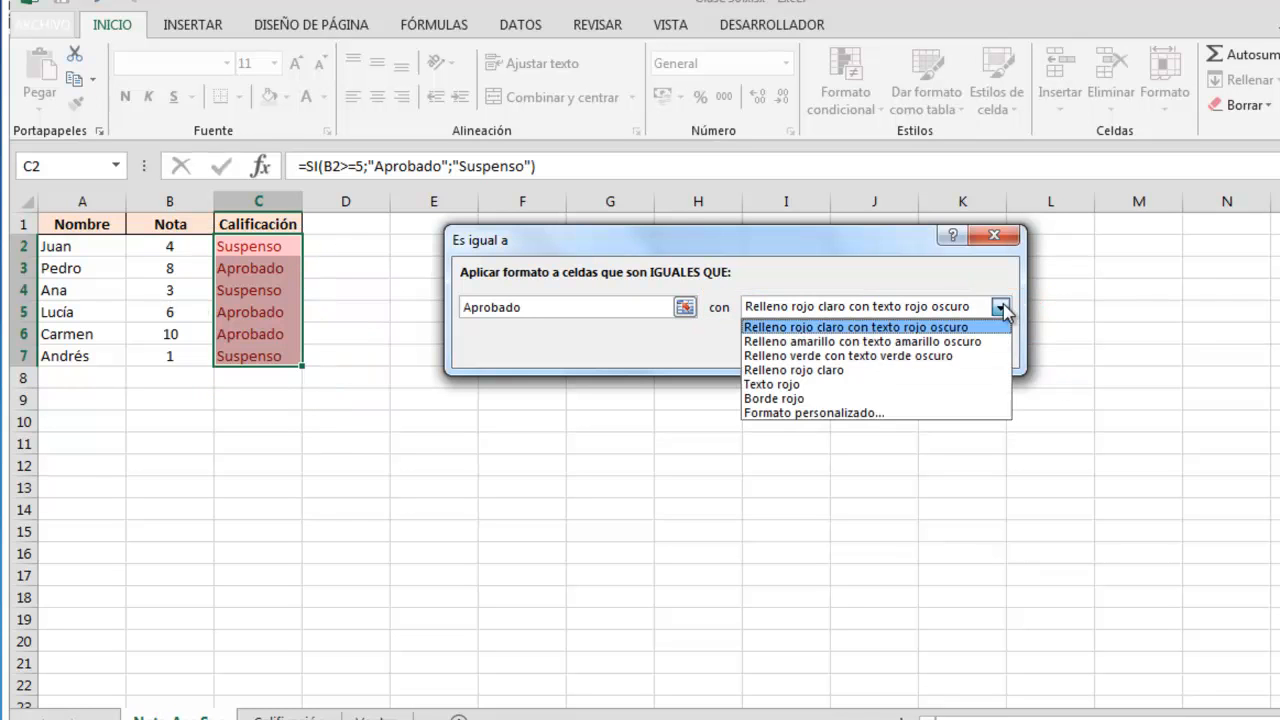
pyautogui.click(995, 360)
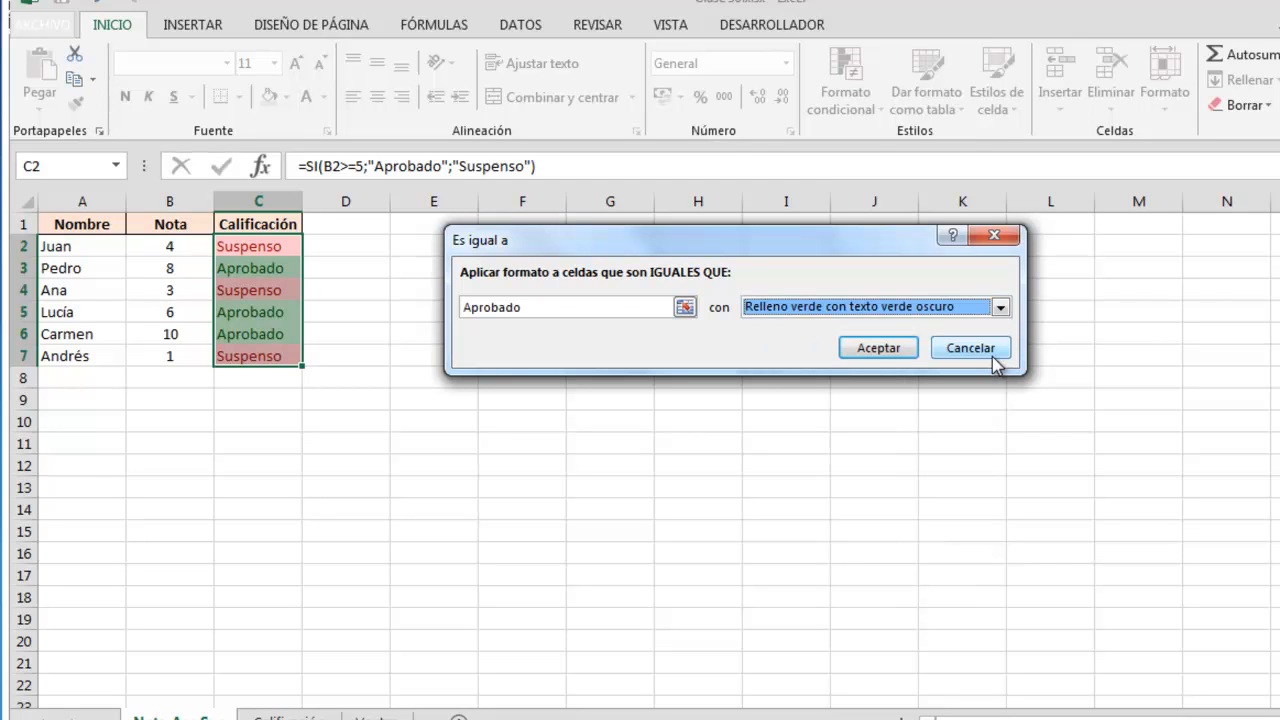
pyautogui.click(878, 348)
pyautogui.click(818, 356)
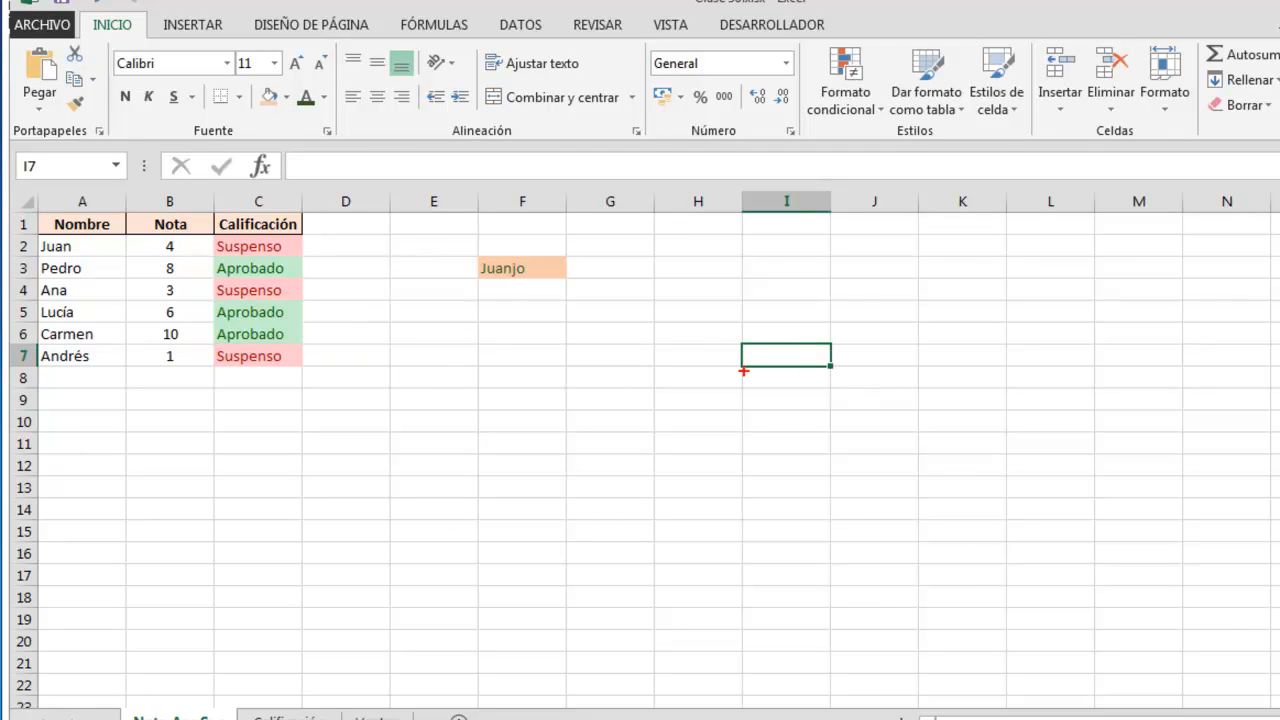
pyautogui.moveTo(297, 246); pyautogui.dragTo(378, 246)
pyautogui.moveTo(297, 269); pyautogui.dragTo(389, 269)
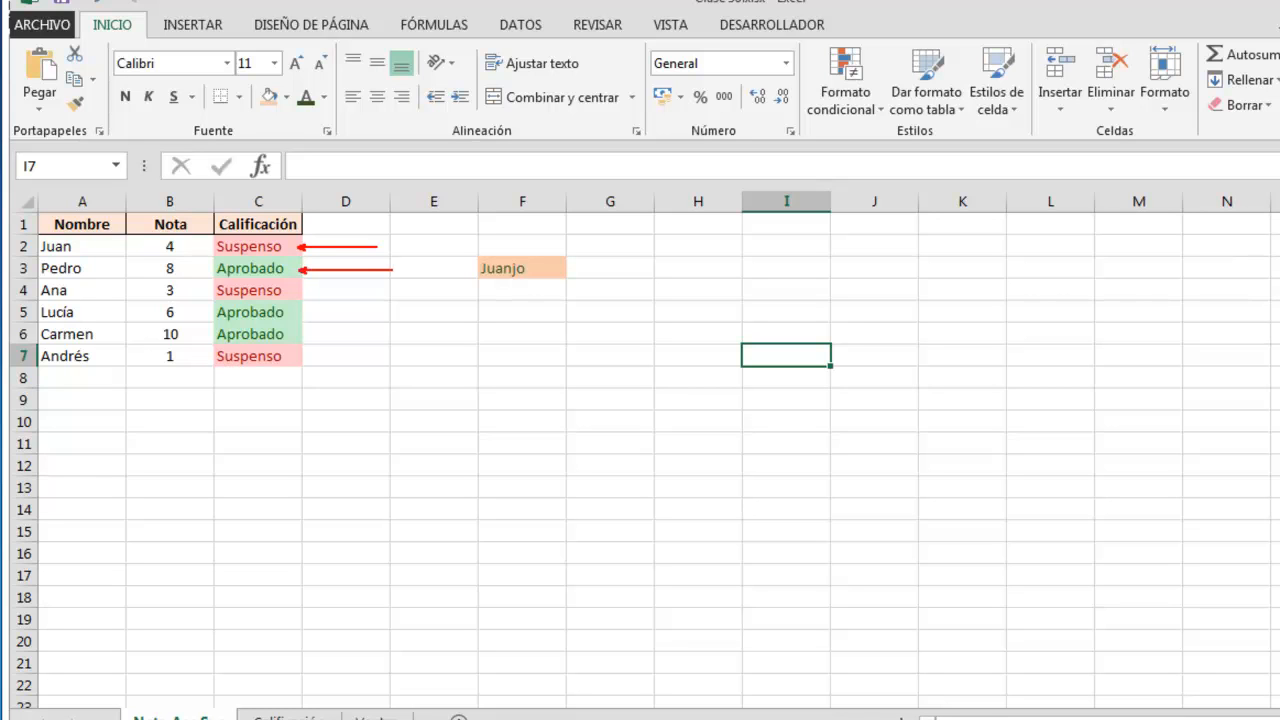
pyautogui.press('Escape')
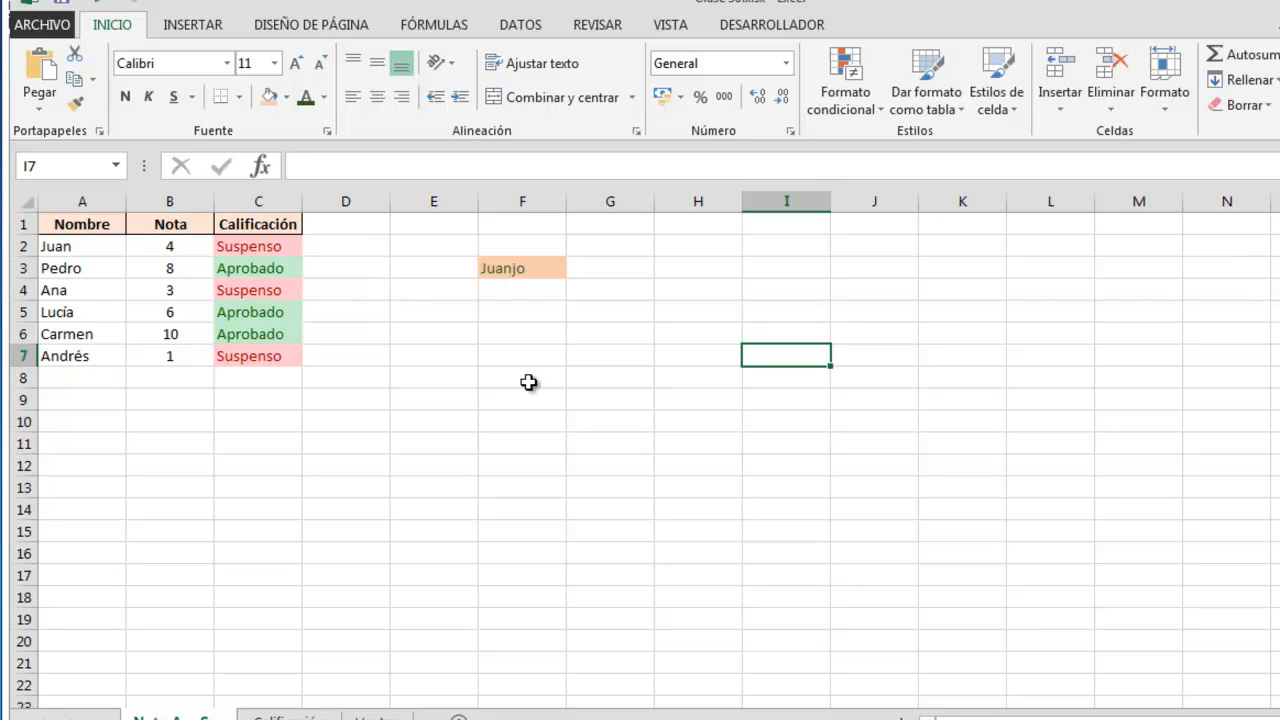
# Set the Nota in cell B4 to 8 and in cell B5 to 3 to test both conditional formats
pyautogui.click(171, 287)
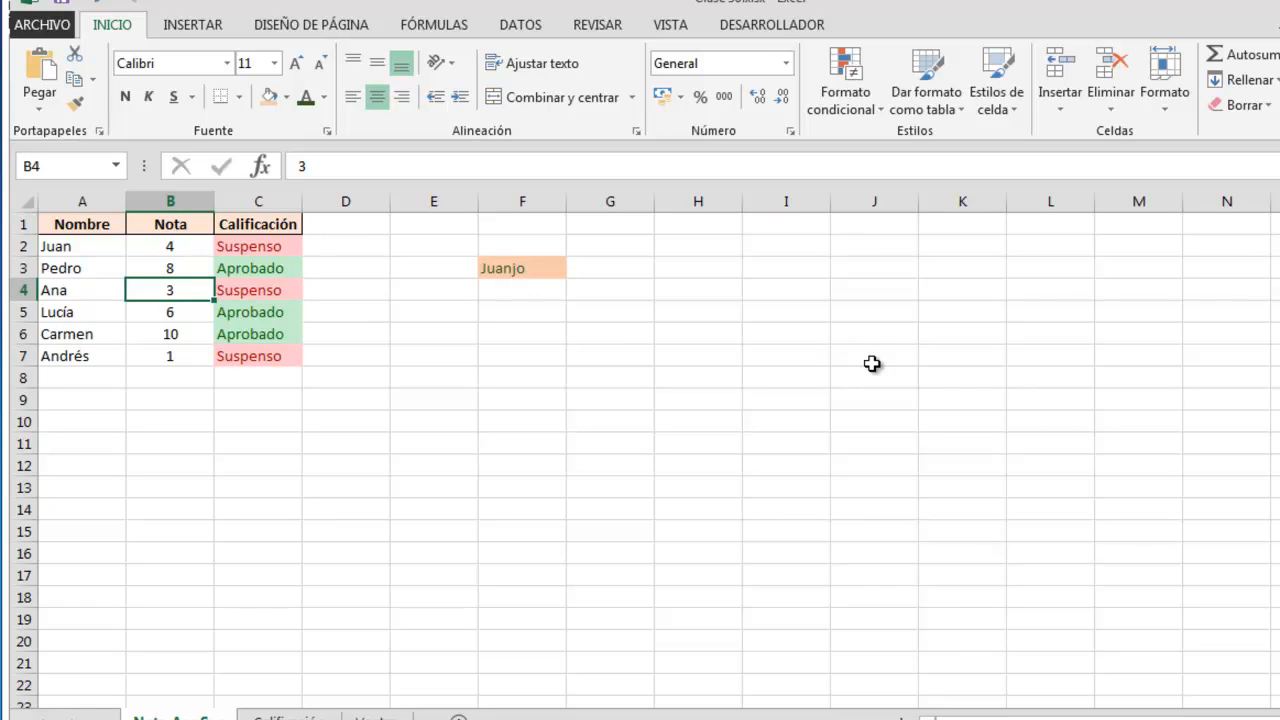
pyautogui.write('8')
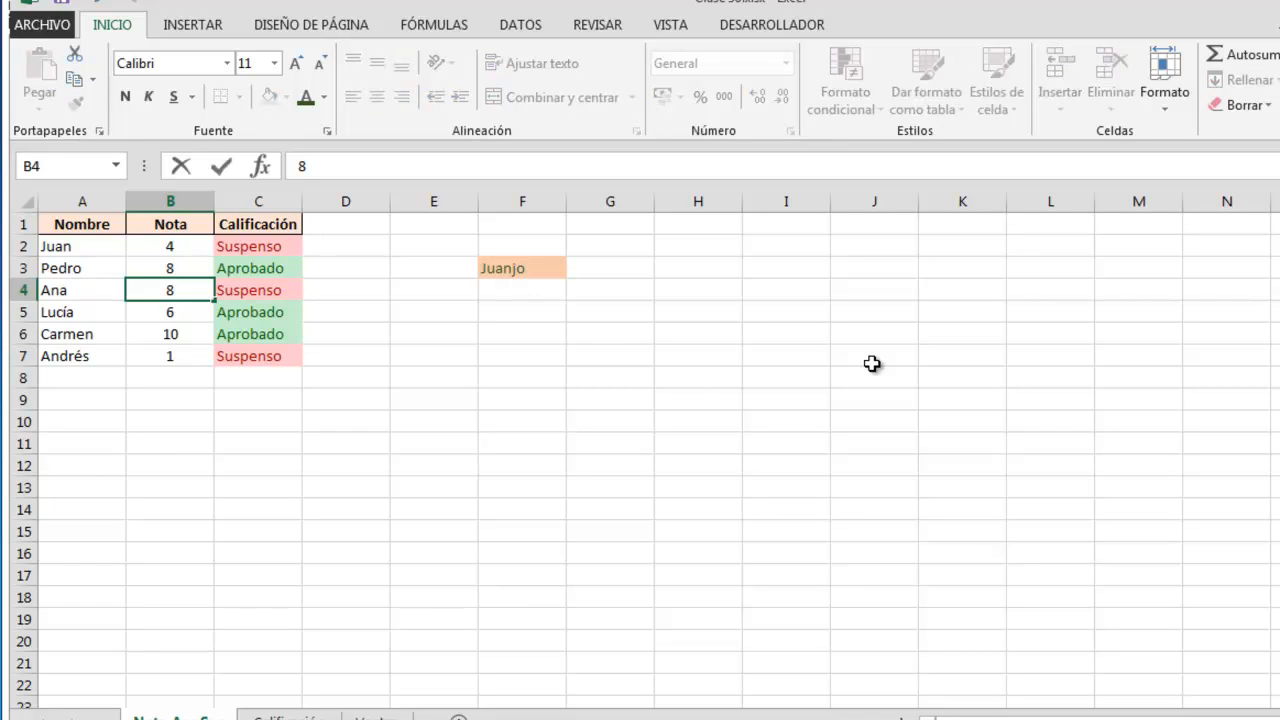
pyautogui.press('Return')
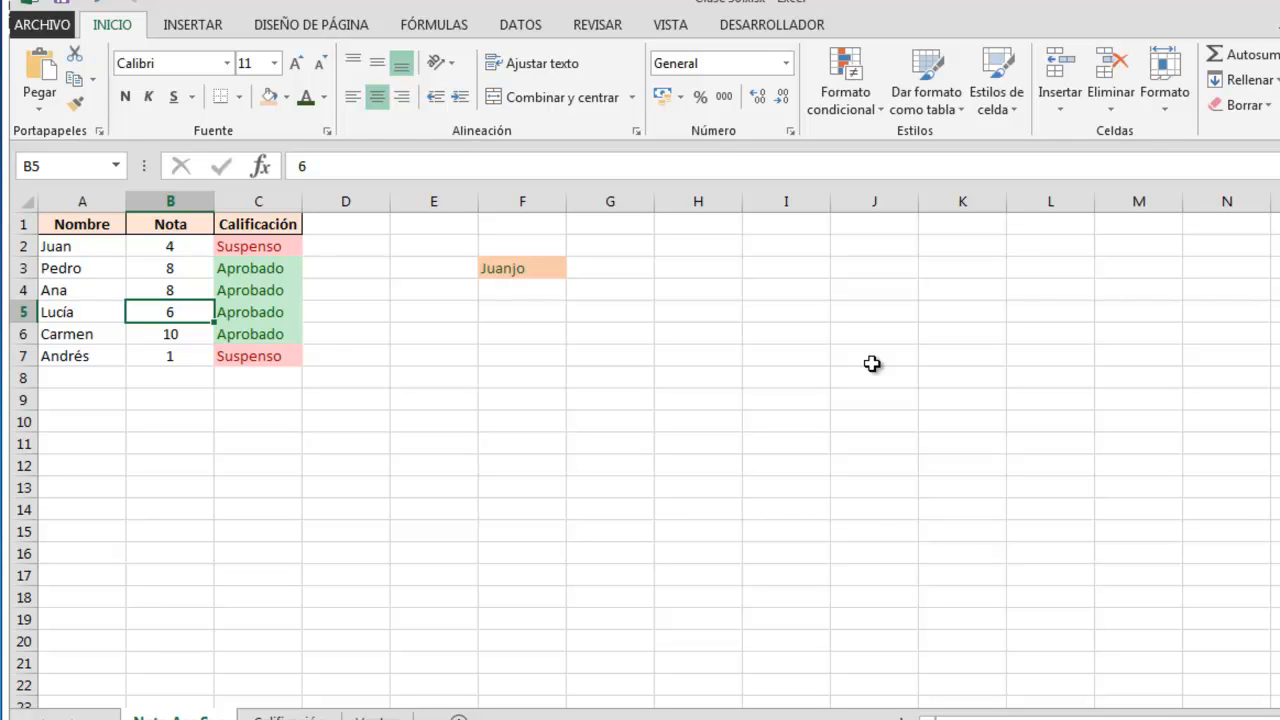
pyautogui.write('3')
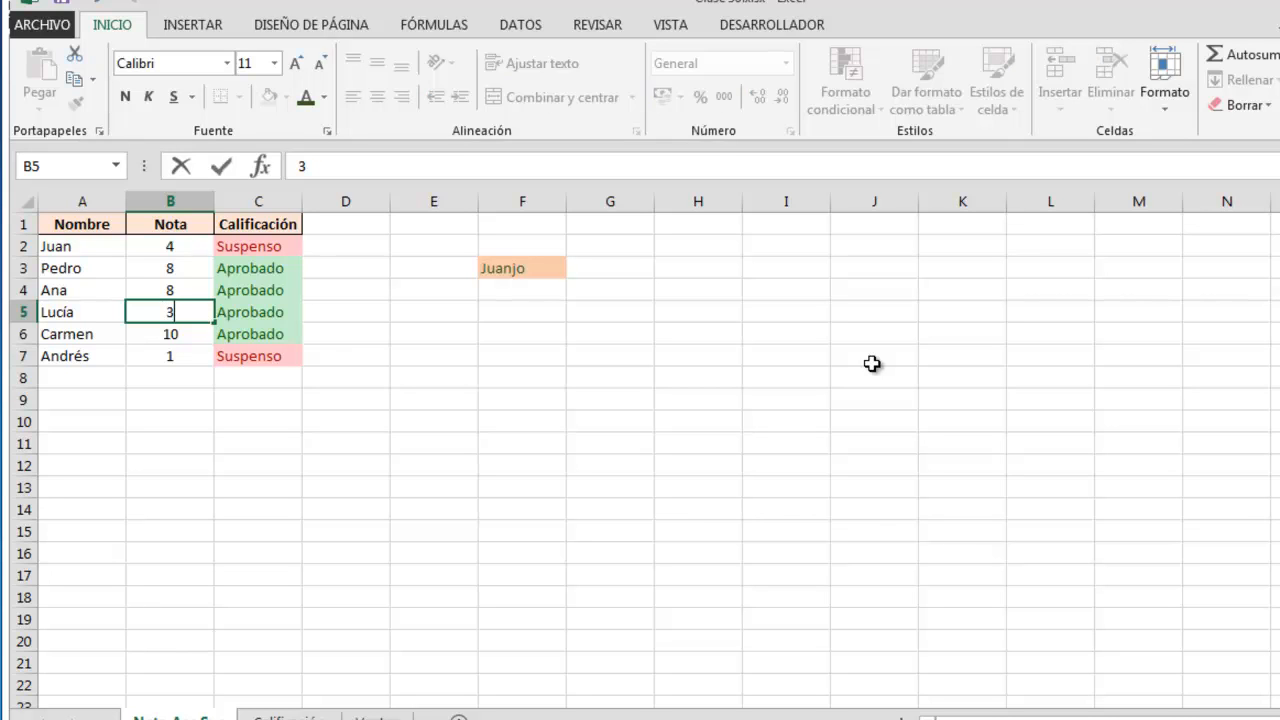
pyautogui.press('Return')
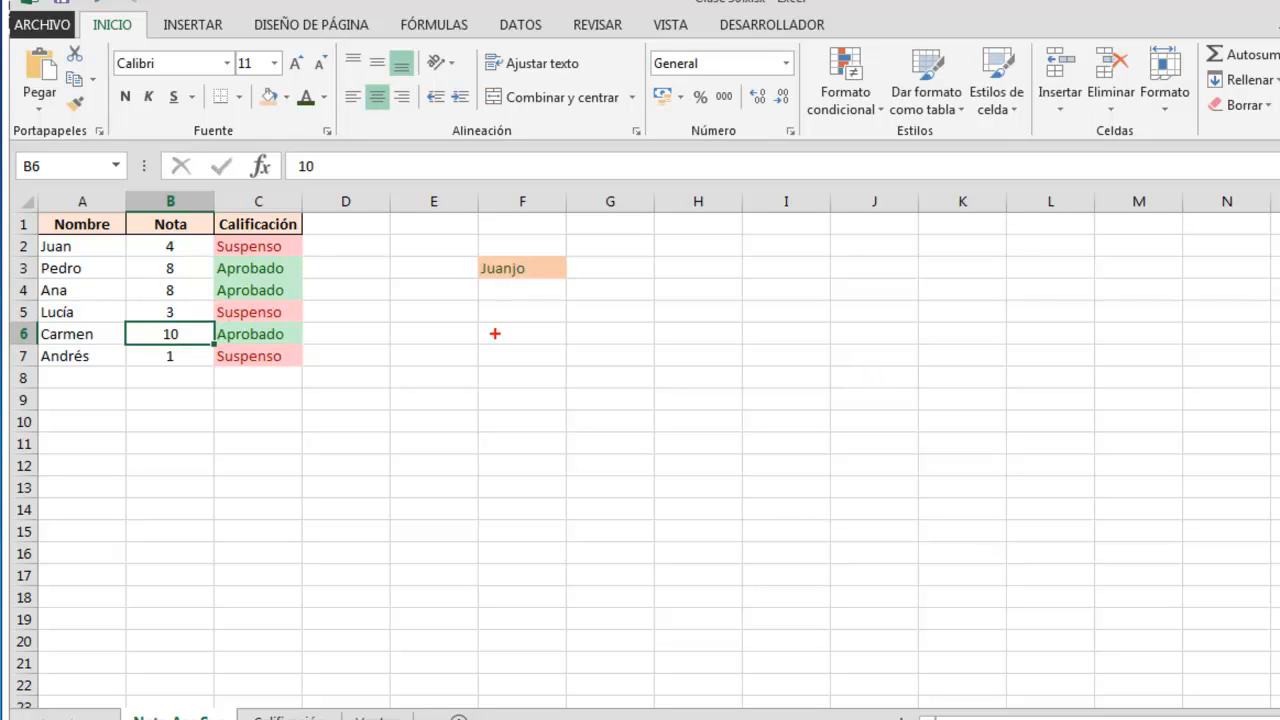
pyautogui.moveTo(295, 314); pyautogui.dragTo(435, 315)
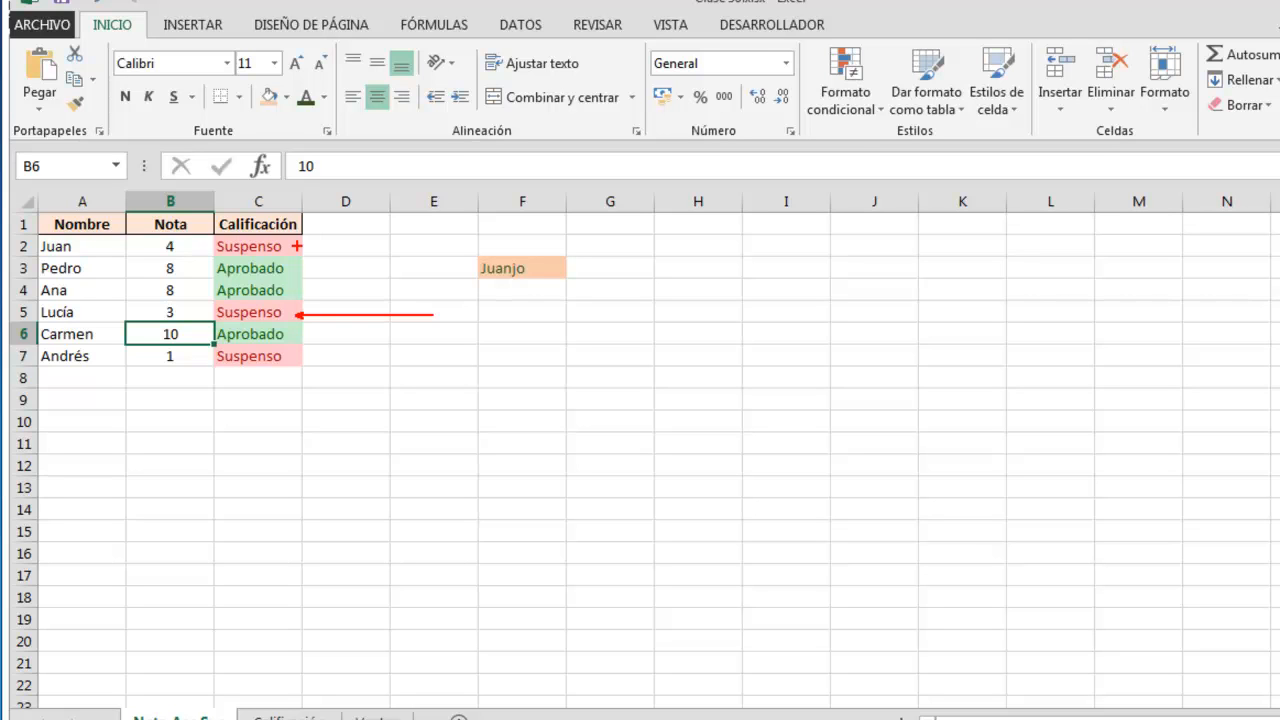
pyautogui.press('Escape')
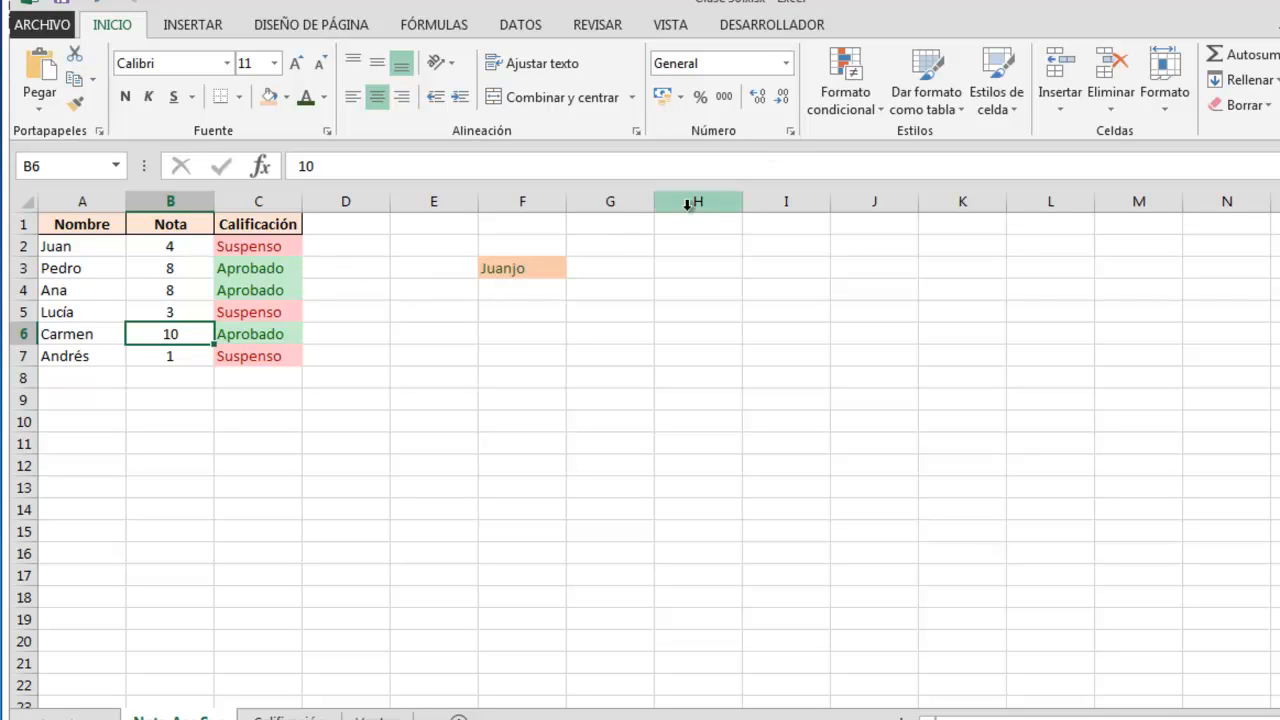
# Select the Calificación results in C2:C7 and examine the Borrar reglas options of conditional formatting
pyautogui.moveTo(257, 246); pyautogui.dragTo(263, 345)
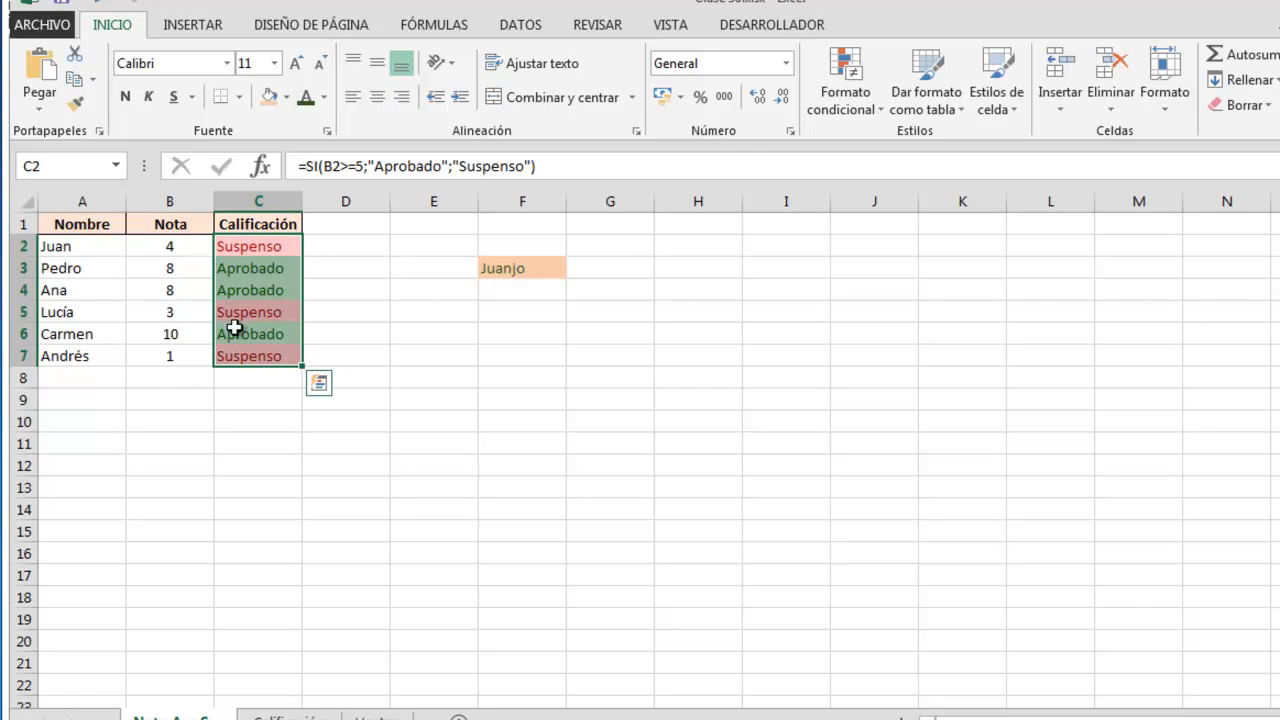
pyautogui.click(850, 106)
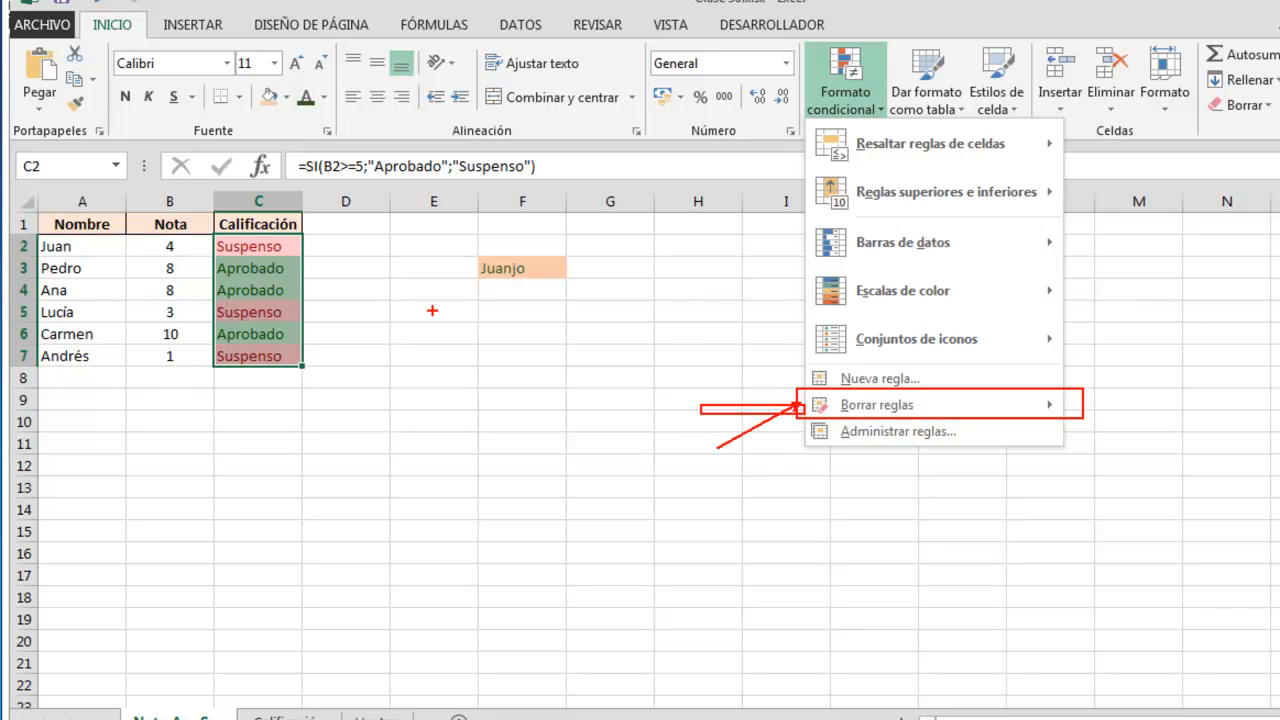
pyautogui.press('Escape')
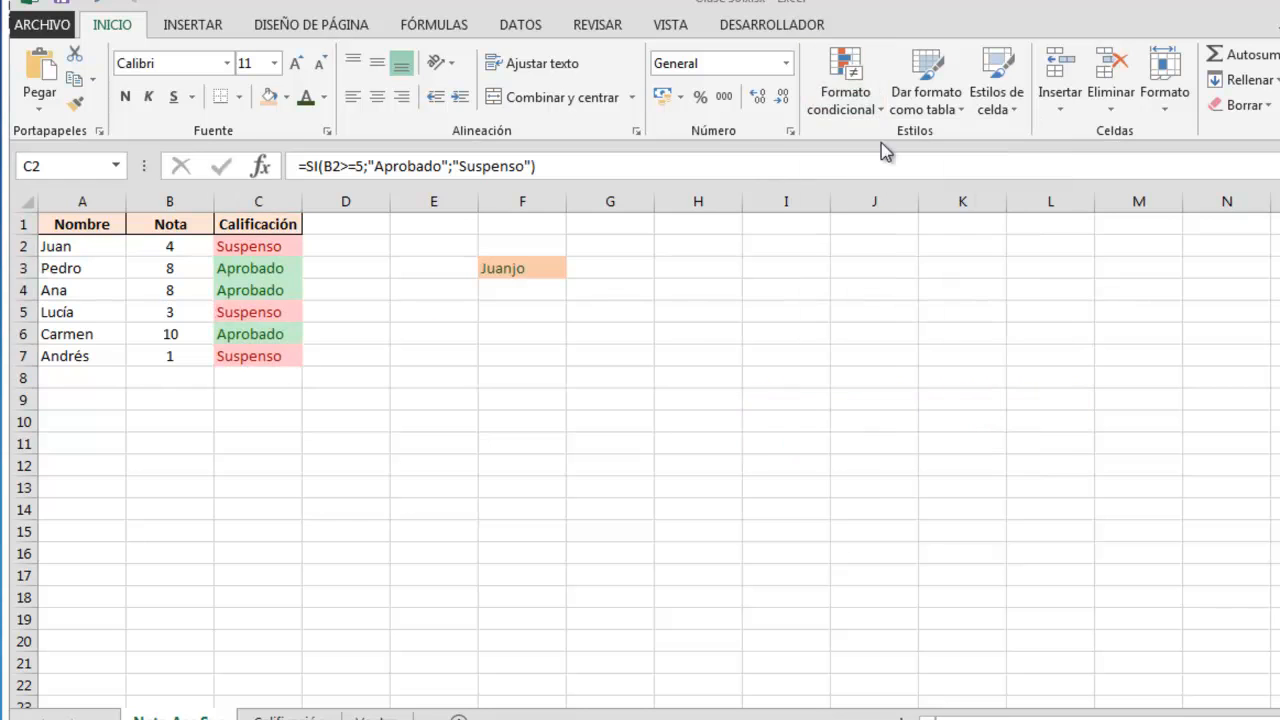
pyautogui.click(853, 73)
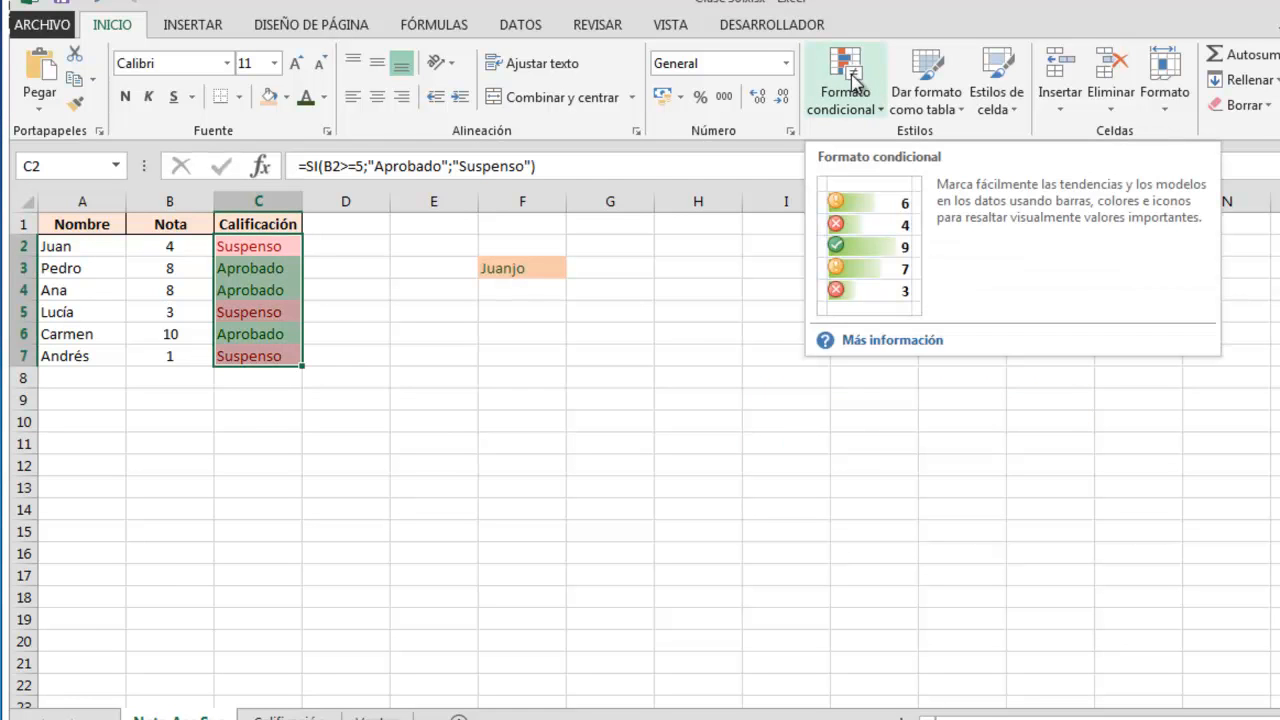
pyautogui.click(853, 78)
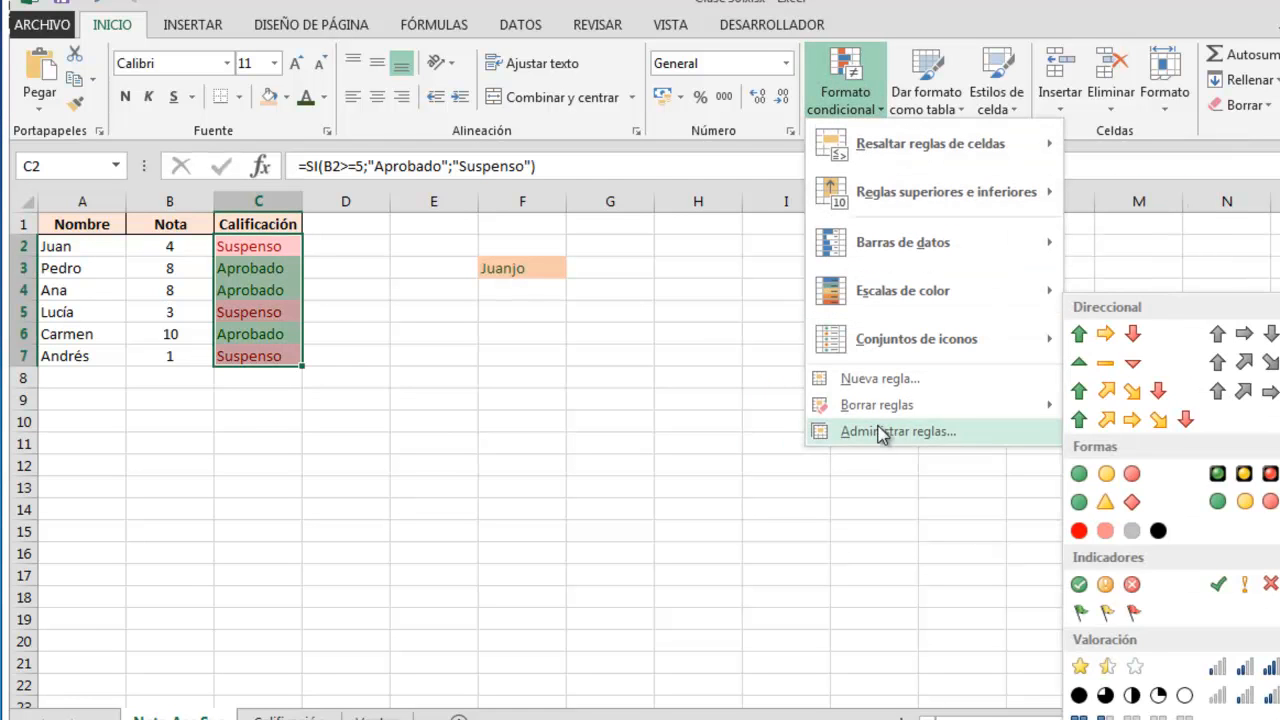
pyautogui.moveTo(889, 410)
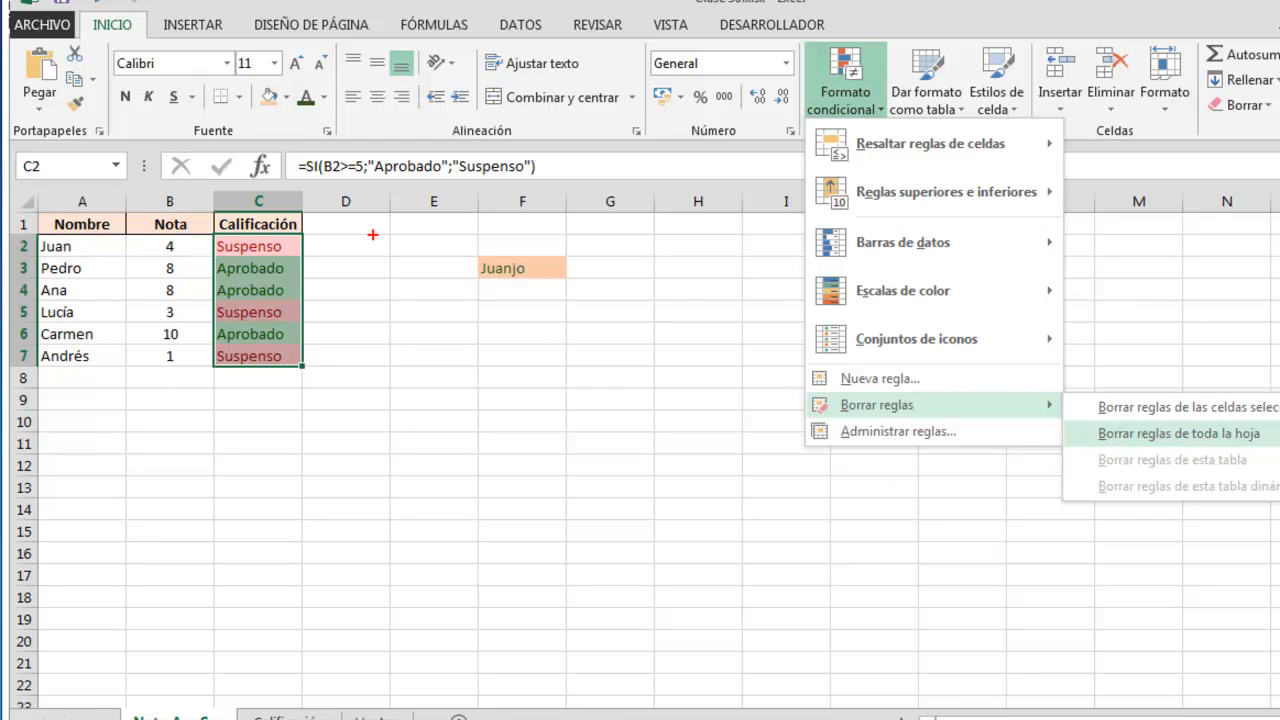
pyautogui.moveTo(185, 224); pyautogui.dragTo(352, 418)
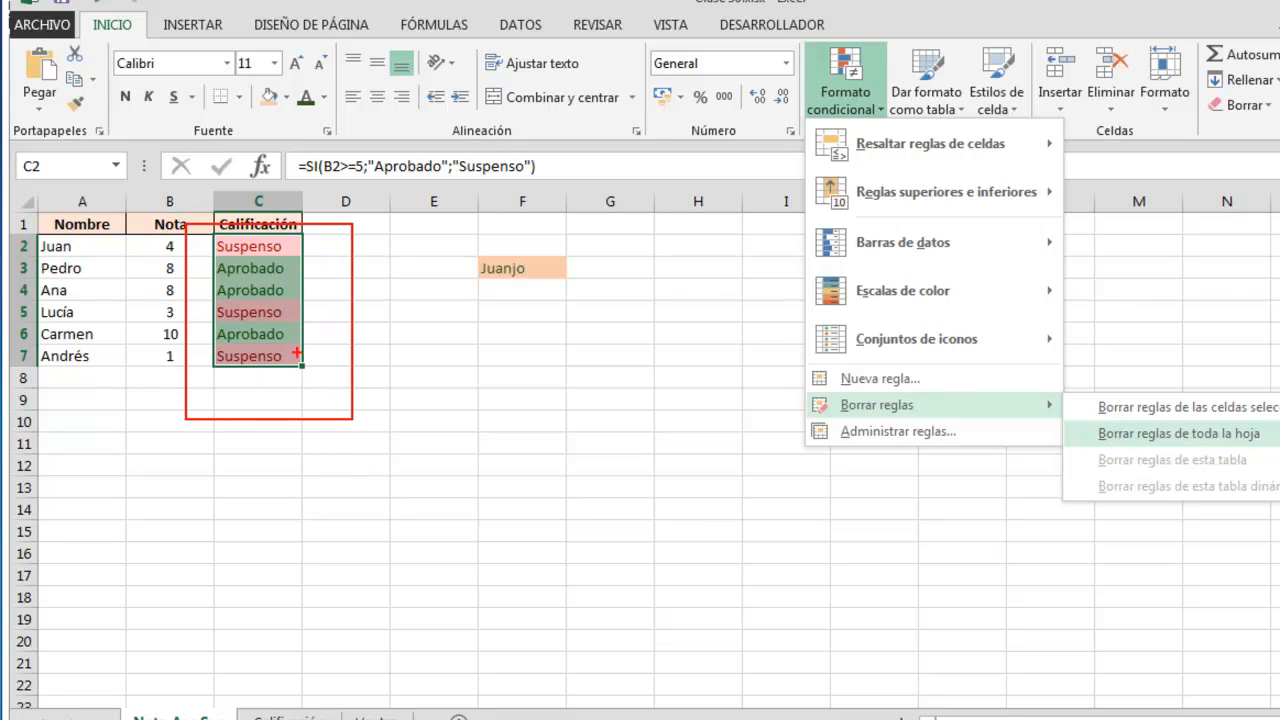
pyautogui.moveTo(293, 334); pyautogui.dragTo(372, 456)
pyautogui.press('Escape')
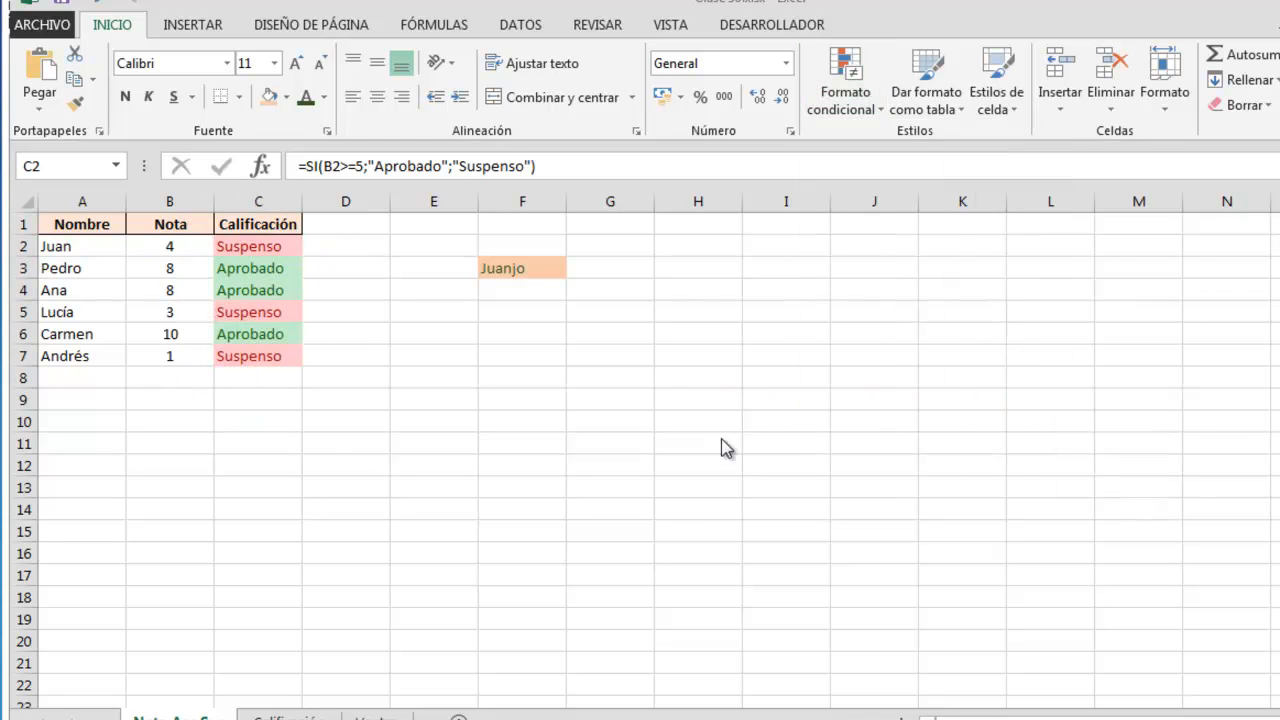
# Clear the conditional formatting rules from the selected Calificación cells C2:C7 only
pyautogui.click(860, 80)
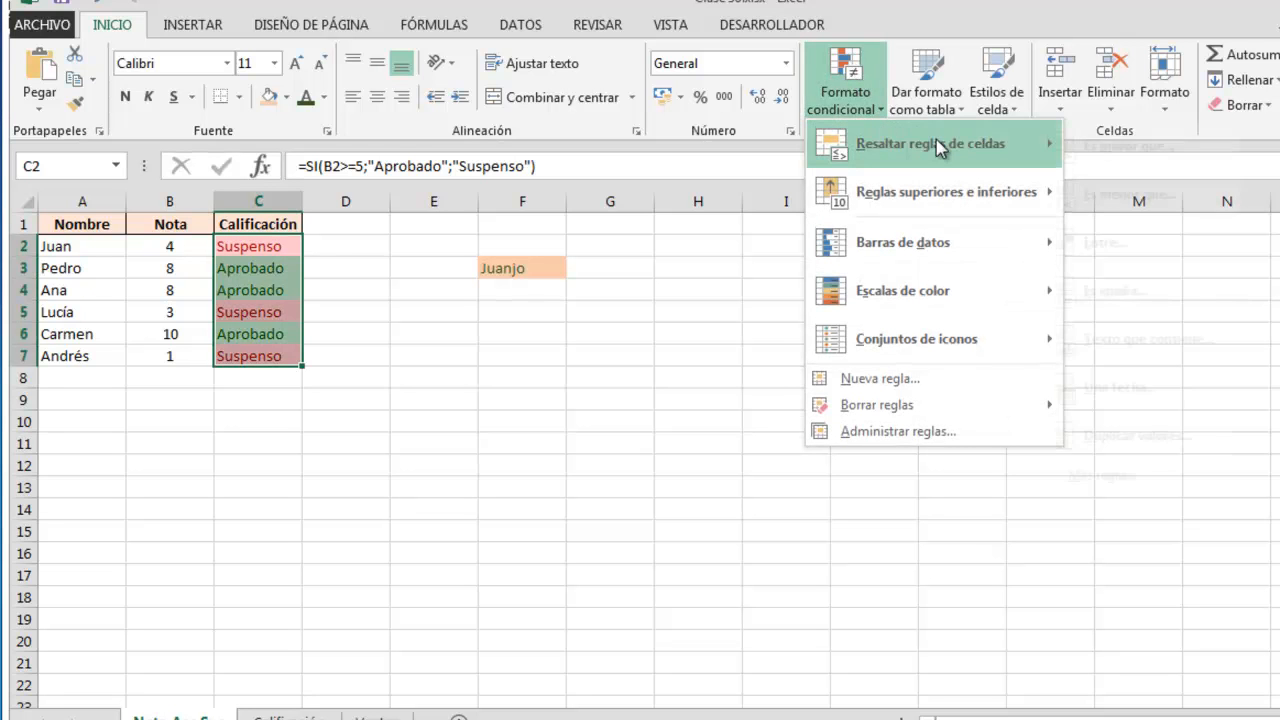
pyautogui.moveTo(1017, 153)
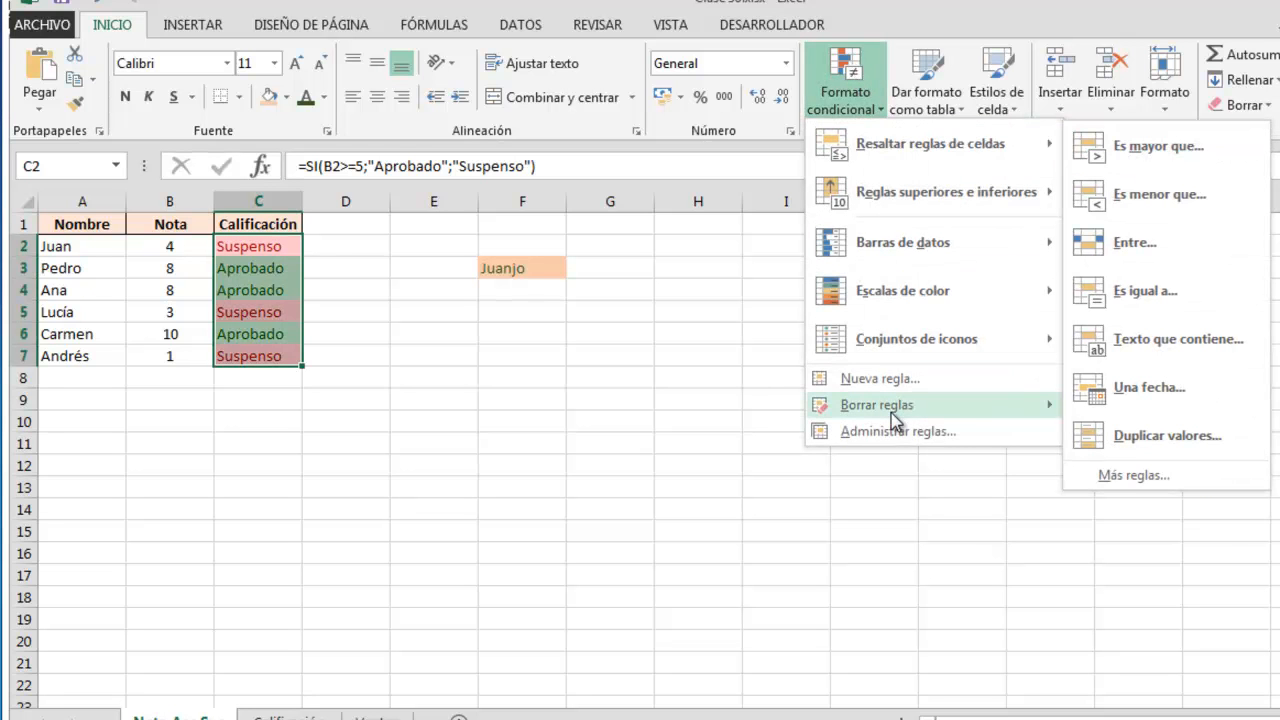
pyautogui.moveTo(1050, 422)
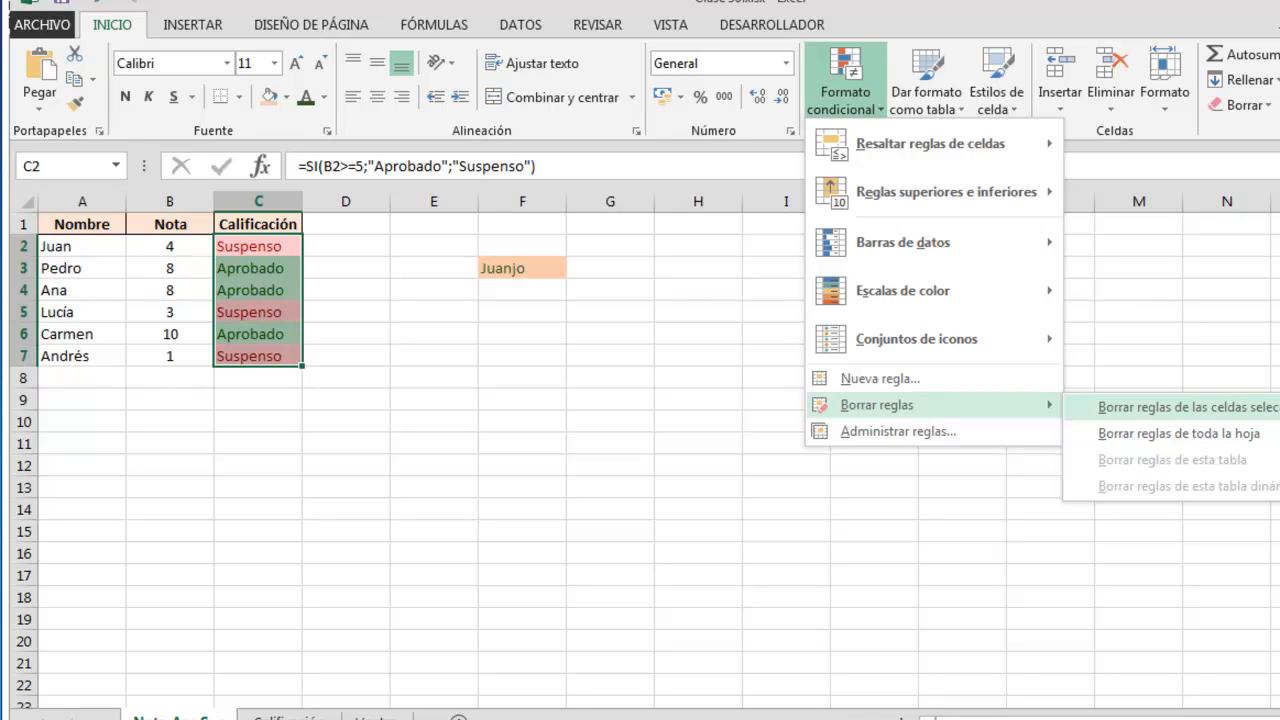
pyautogui.click(1180, 407)
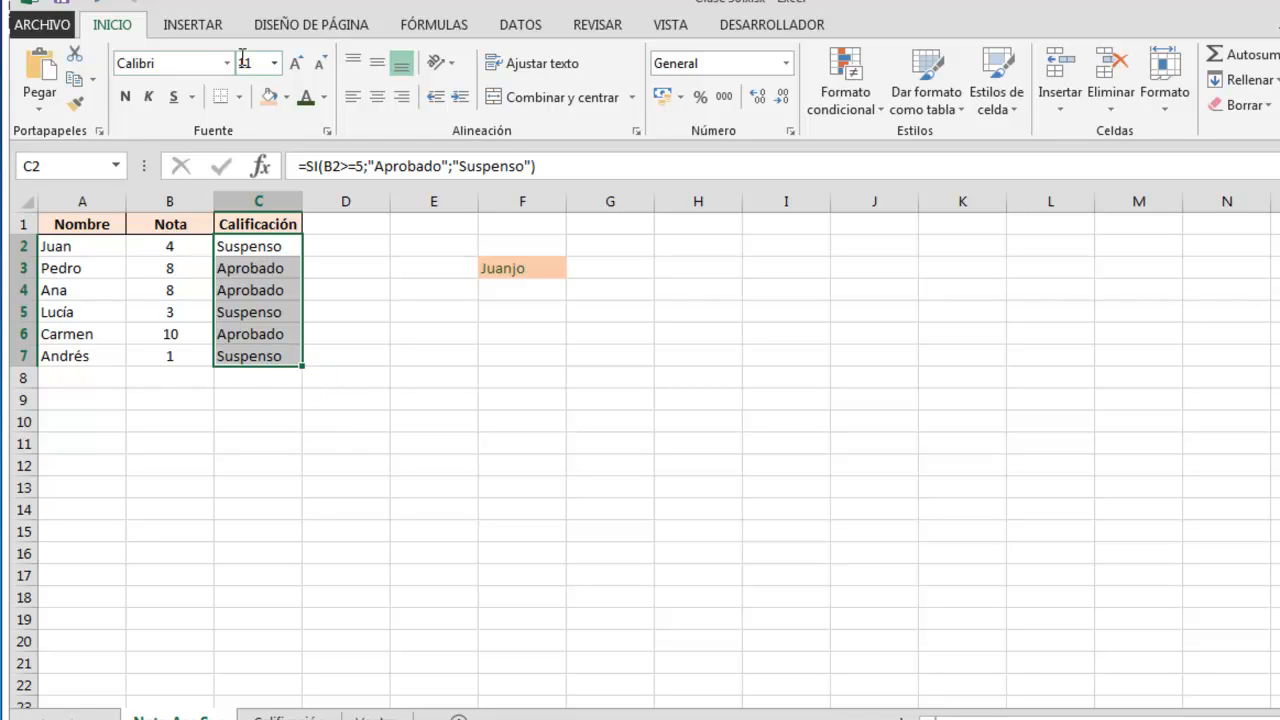
# Undo the clearing of the rules on the Calificación results and deselect the range
pyautogui.click(94, 6)
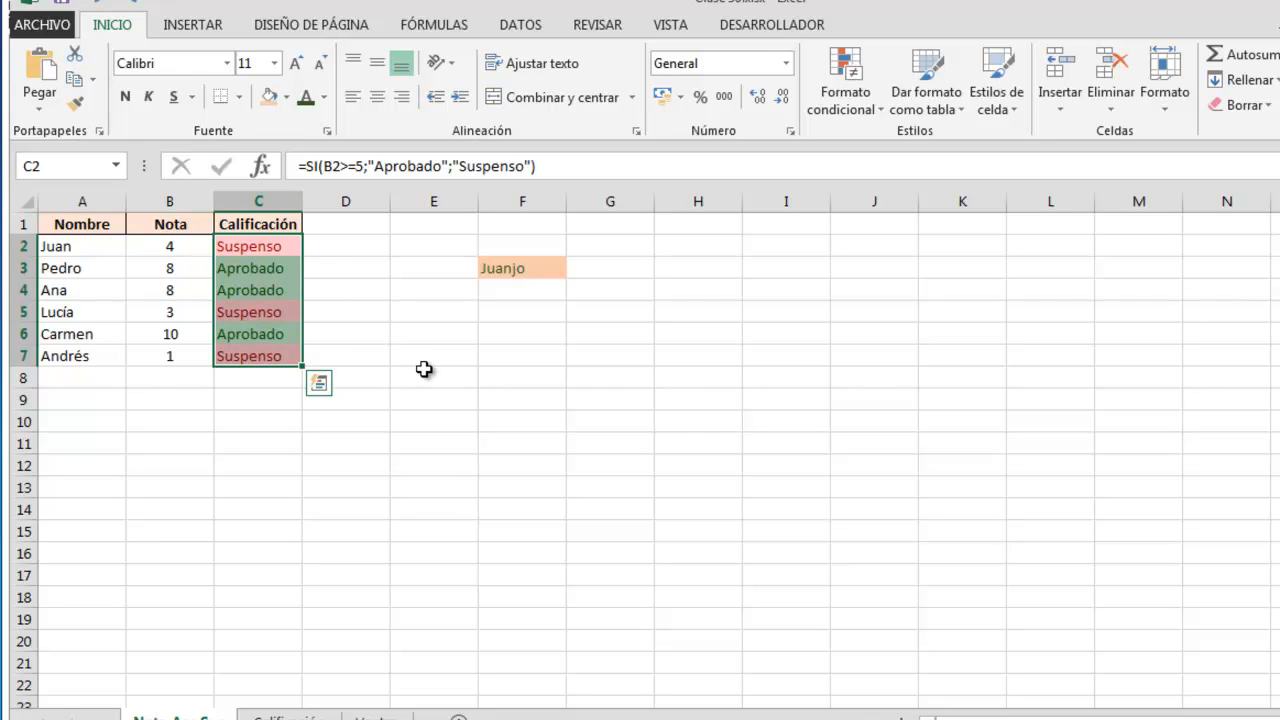
pyautogui.click(805, 358)
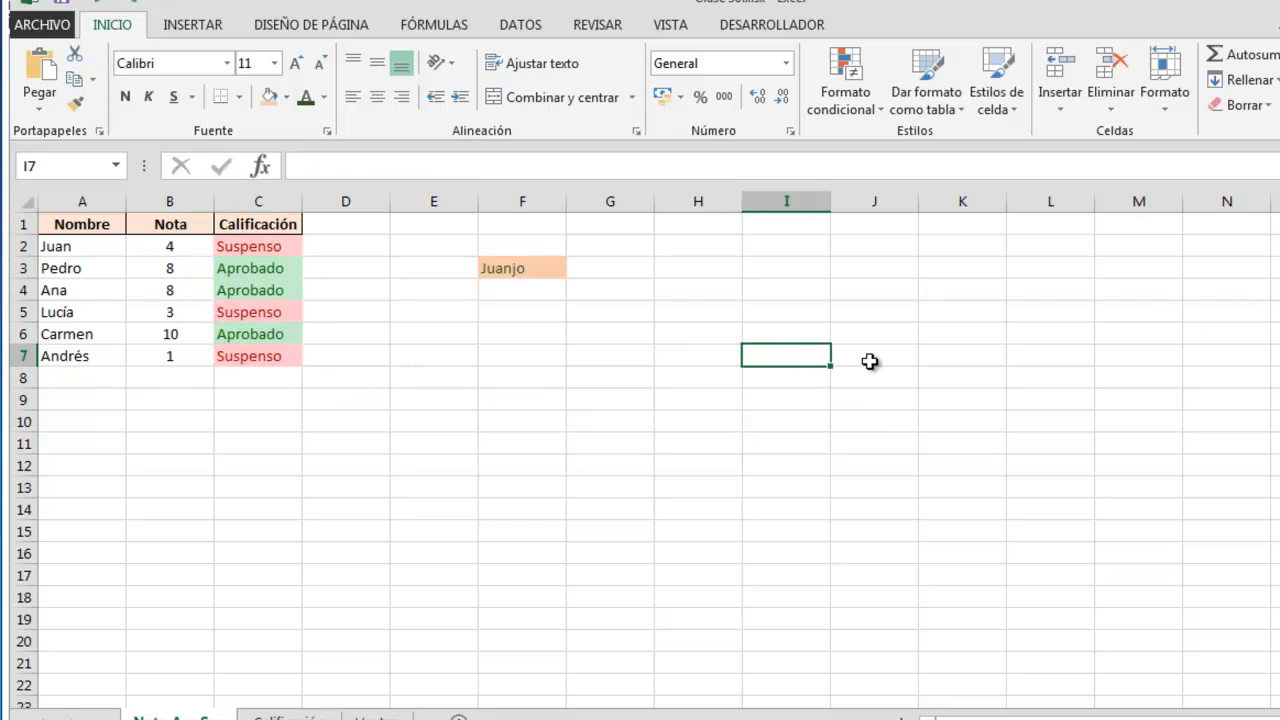
# Try clearing the conditional formatting rules from empty cell B9 only, and clear the rules from the entire sheet
pyautogui.click(168, 398)
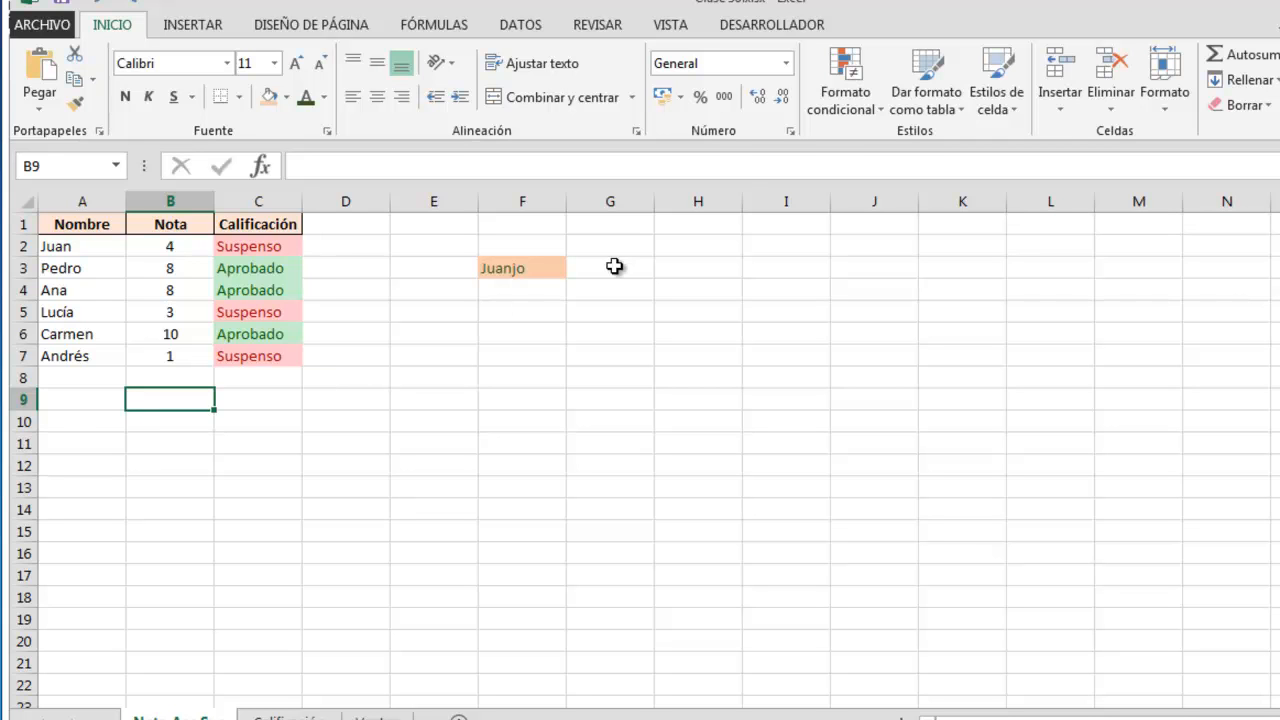
pyautogui.click(857, 106)
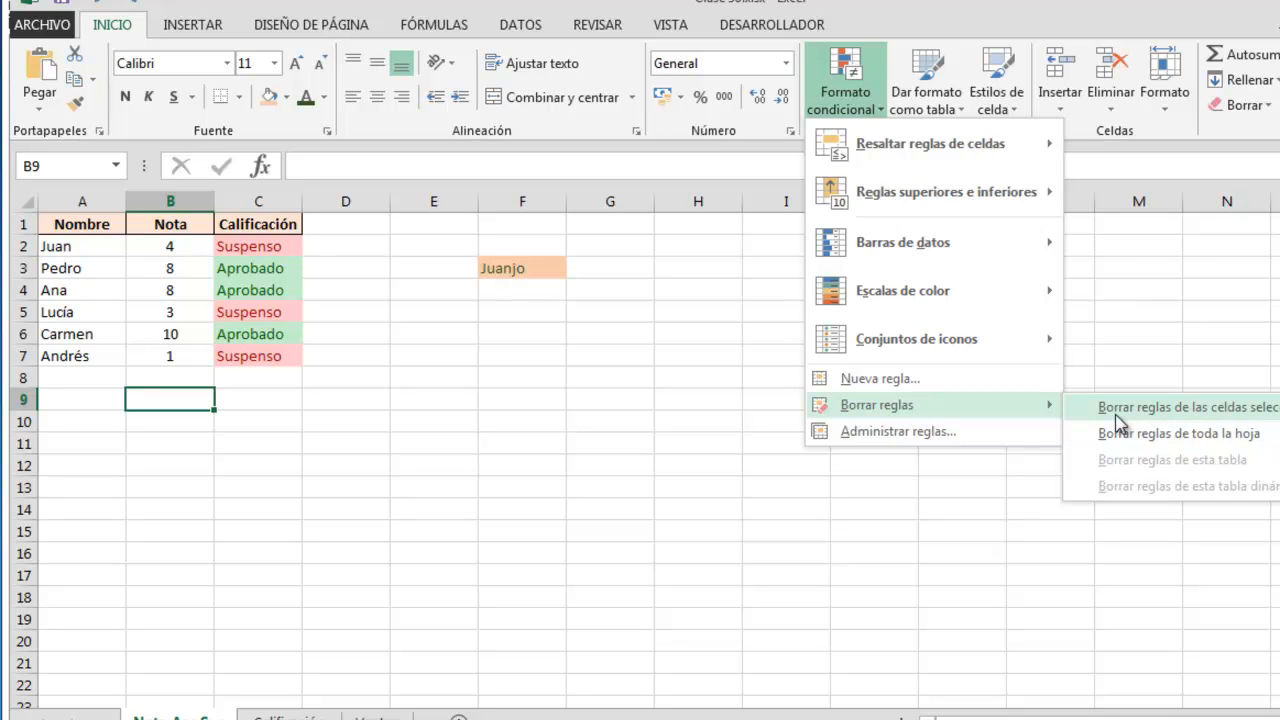
pyautogui.click(1262, 407)
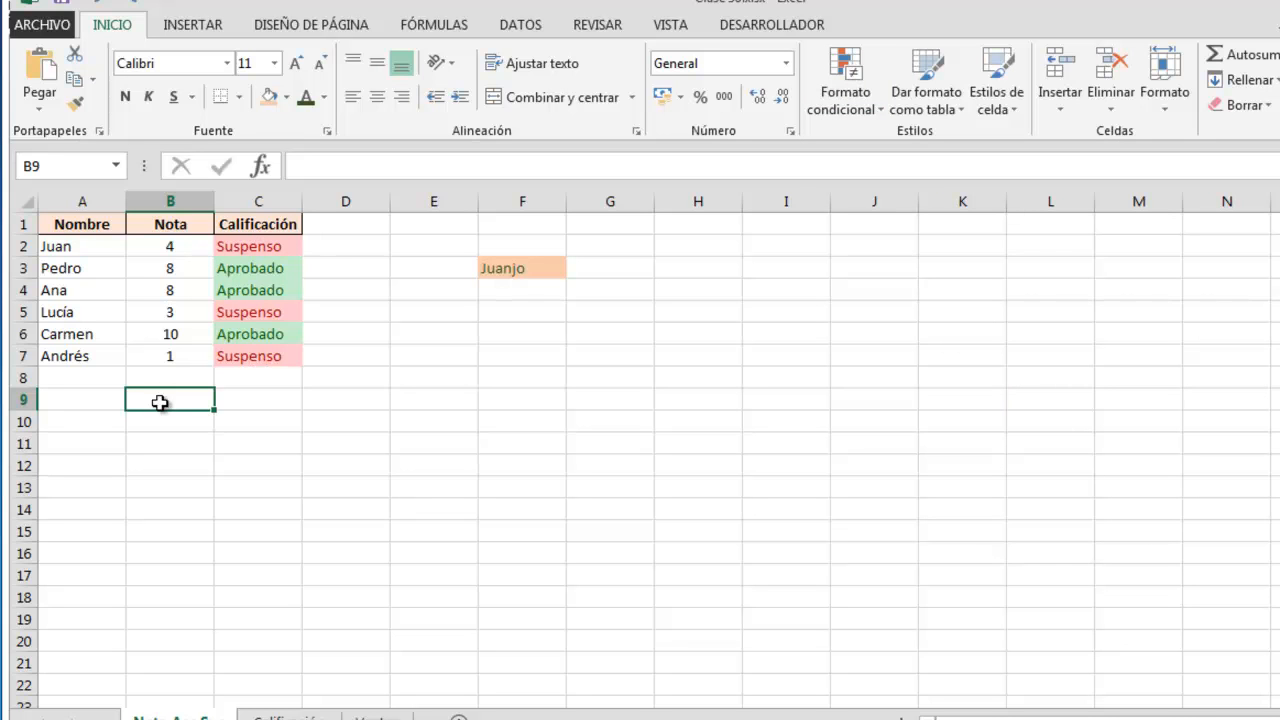
pyautogui.click(846, 68)
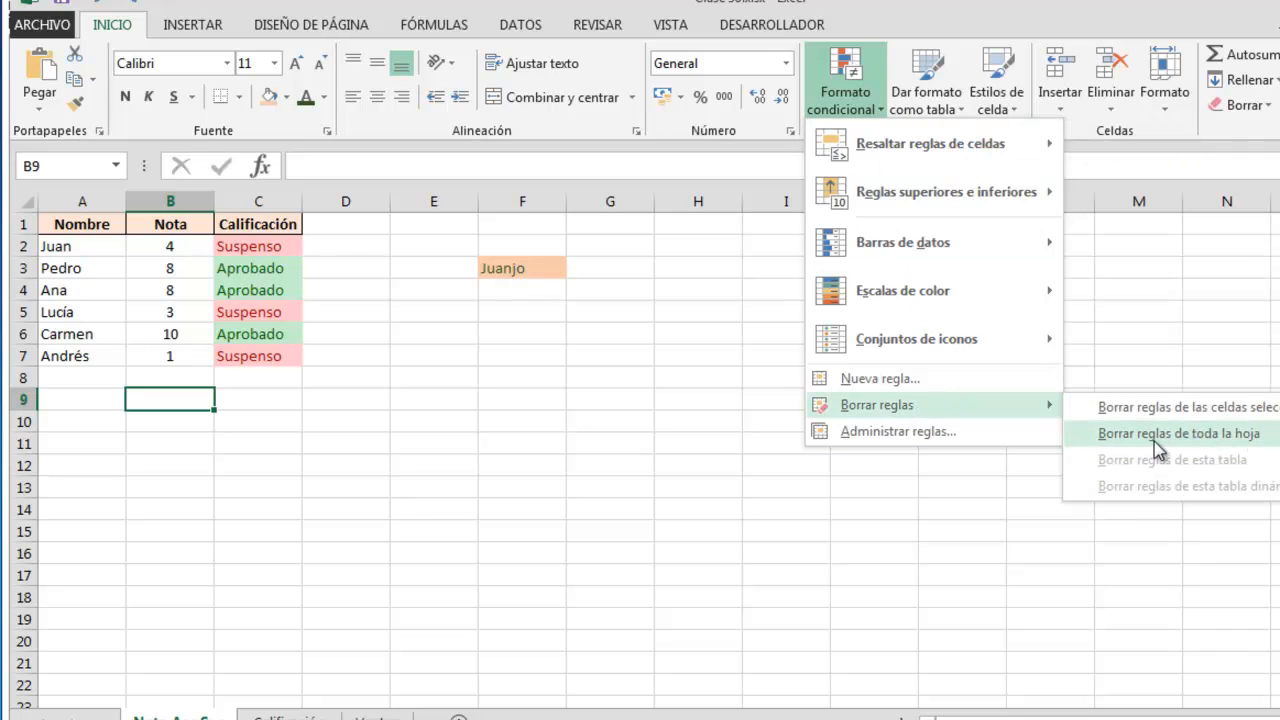
pyautogui.click(1118, 434)
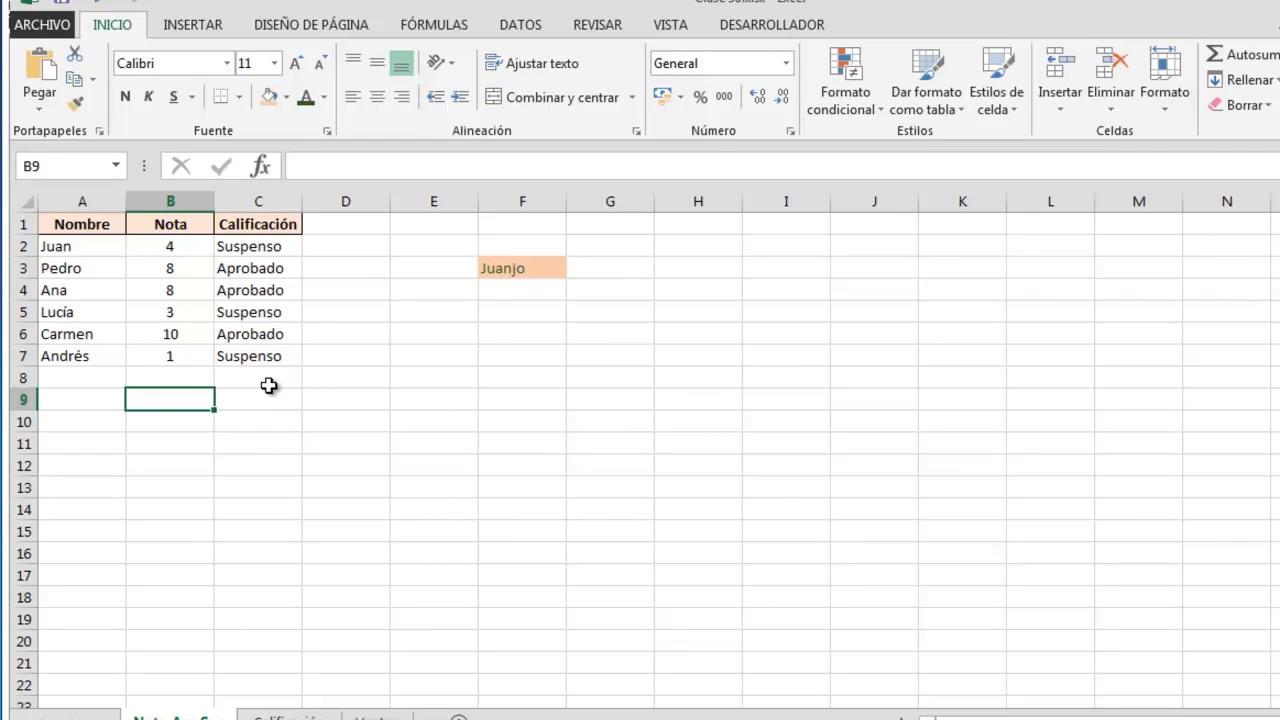
# Clear the formats and all contents from the range E2:G5 and deselect it
pyautogui.moveTo(451, 248); pyautogui.dragTo(596, 318)
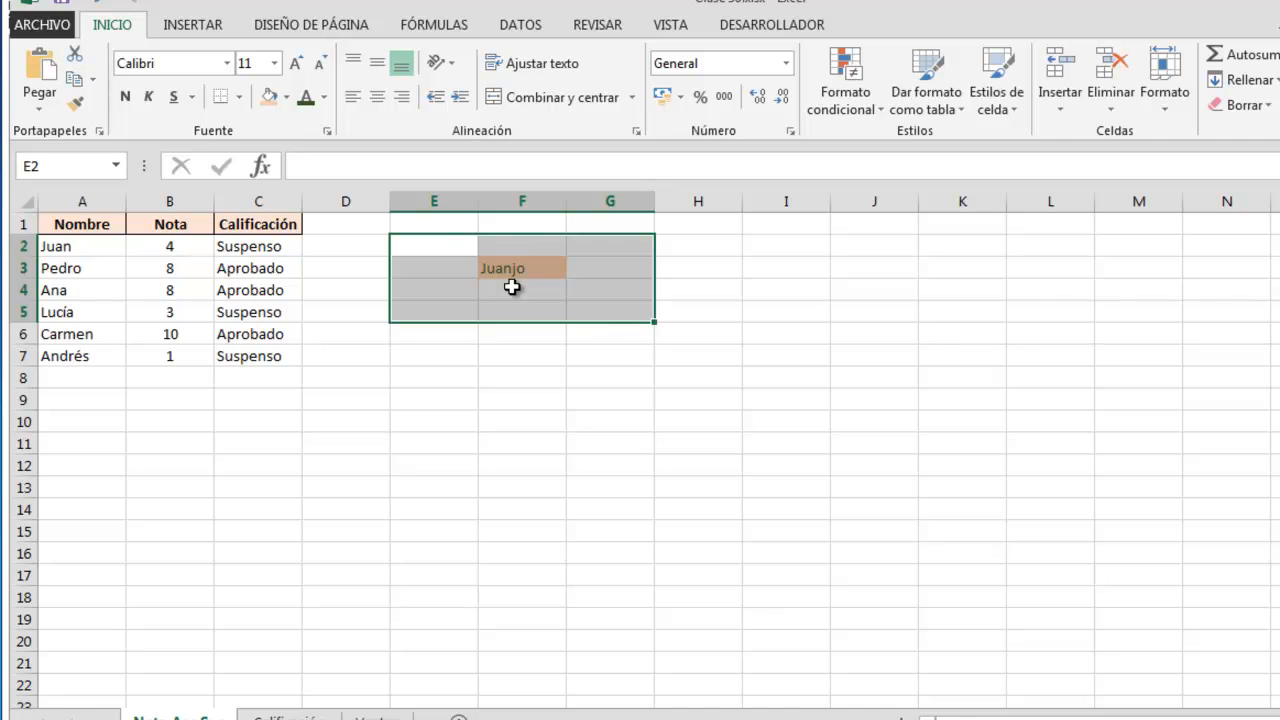
pyautogui.click(1263, 116)
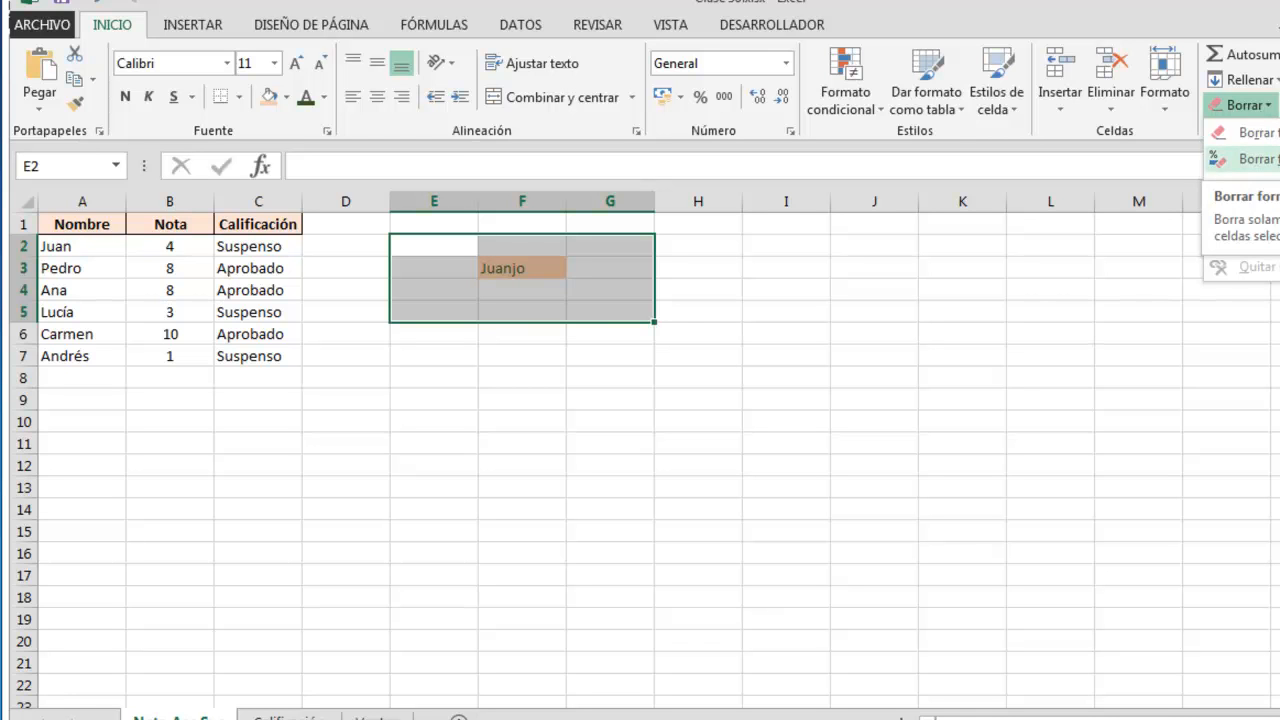
pyautogui.click(1245, 158)
pyautogui.click(1240, 105)
pyautogui.click(1245, 130)
pyautogui.click(607, 360)
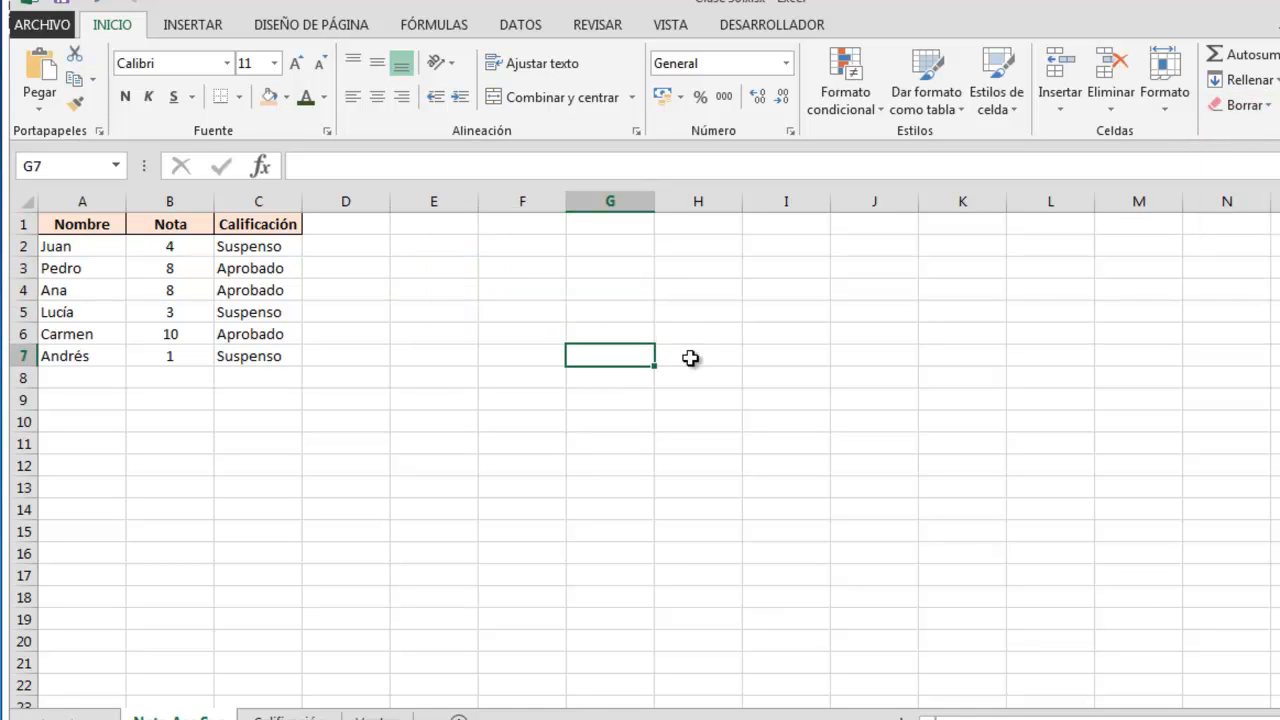
# Select the Calificación results in C2:C7 and examine the highlight rules Es igual a and Texto que contiene
pyautogui.moveTo(265, 250); pyautogui.dragTo(270, 356)
pyautogui.click(850, 66)
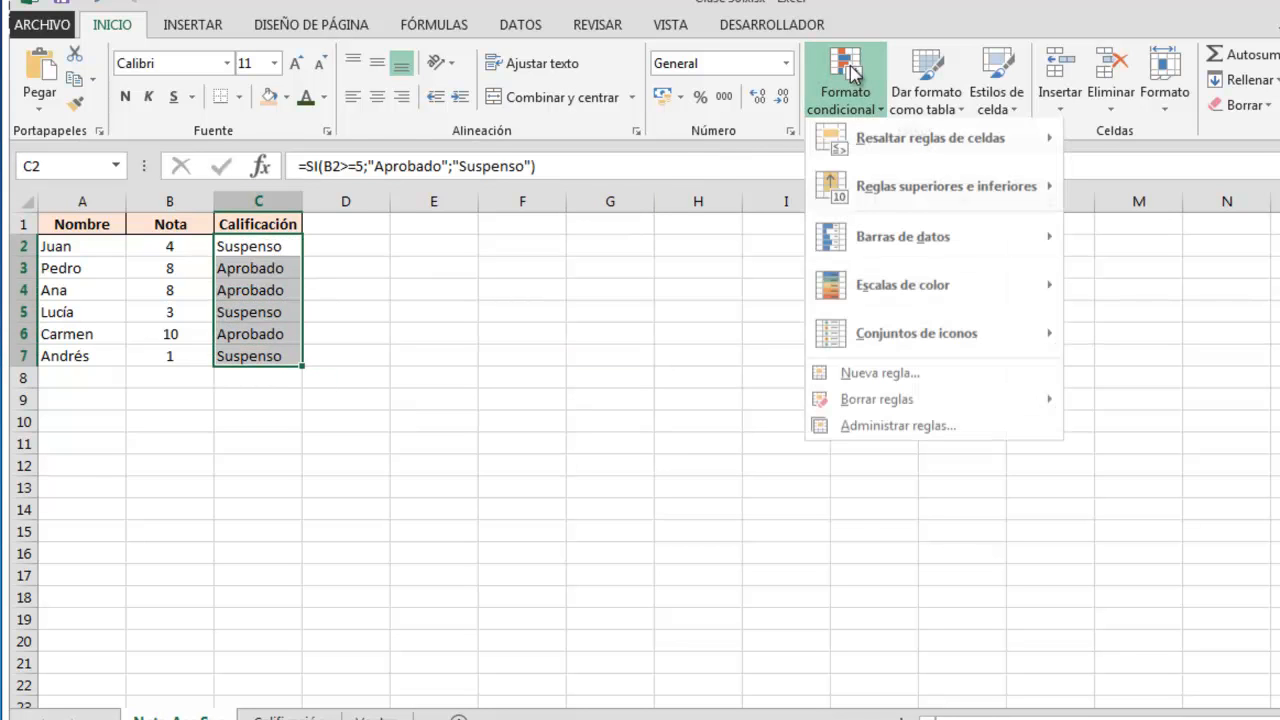
pyautogui.moveTo(893, 162)
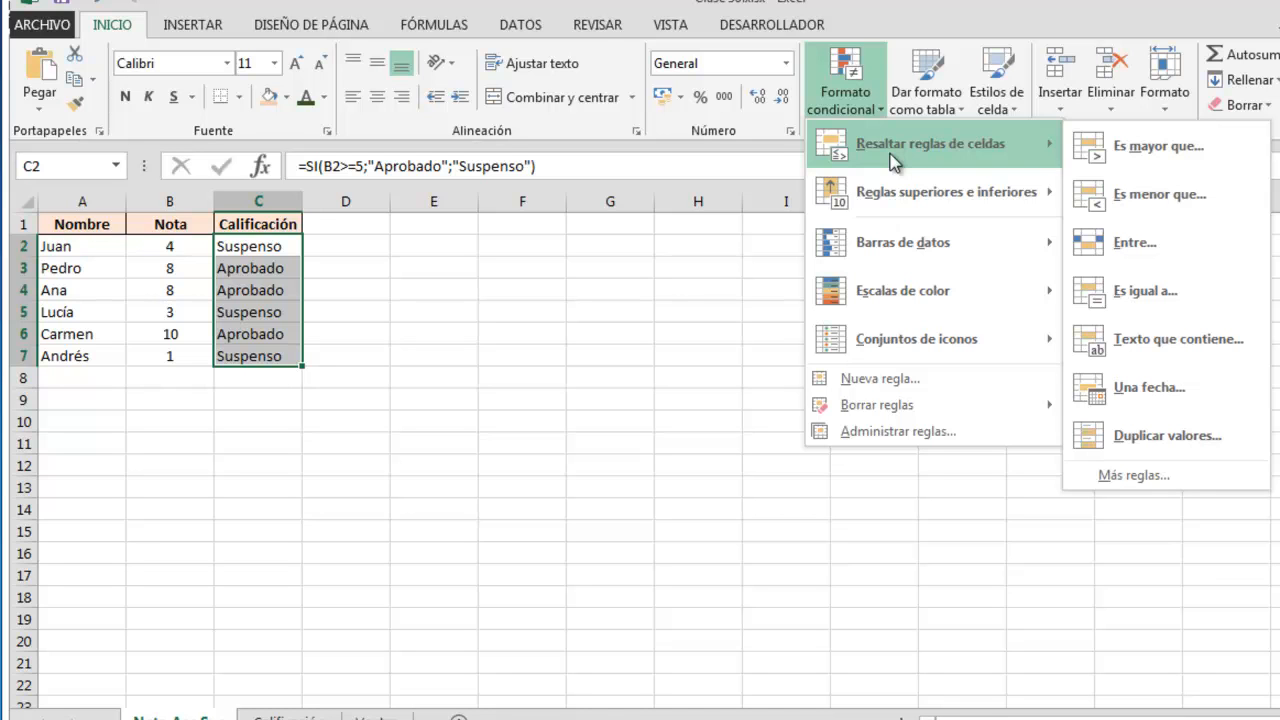
pyautogui.moveTo(1052, 264)
pyautogui.mouseDown()
pyautogui.moveTo(1086, 288)
pyautogui.moveTo(1226, 310)
pyautogui.mouseUp()
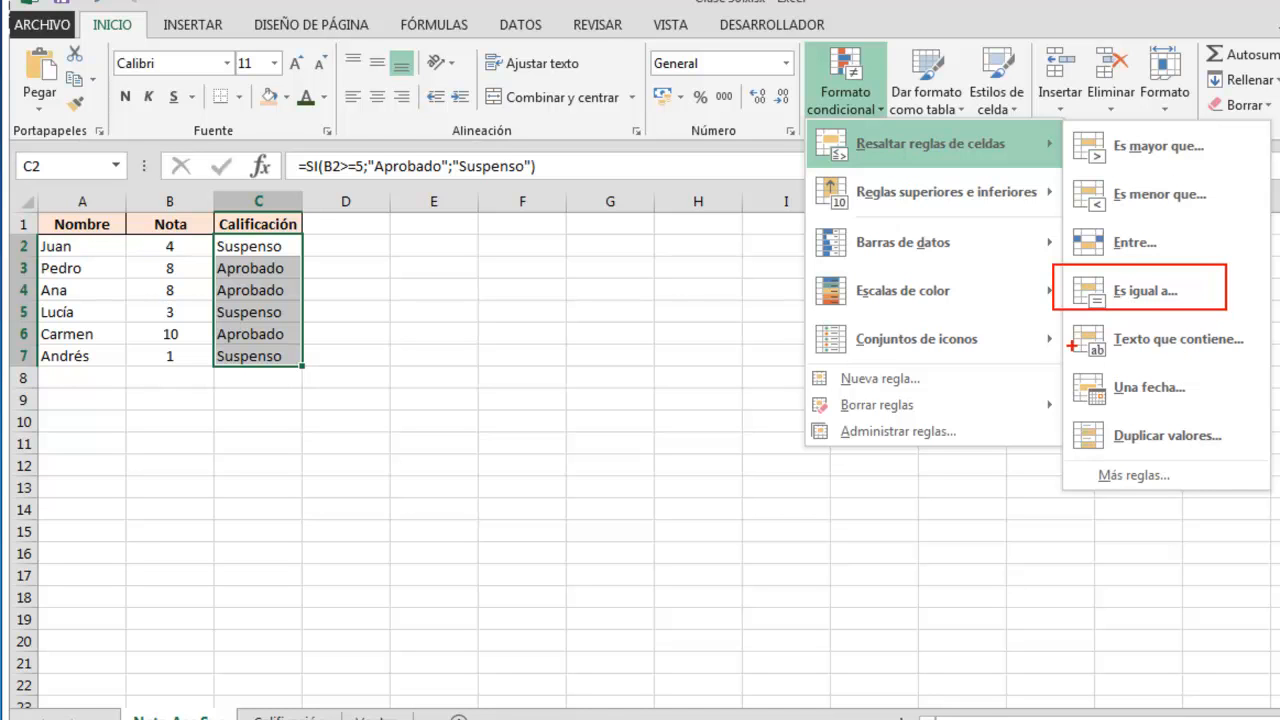
pyautogui.moveTo(1061, 317)
pyautogui.mouseDown()
pyautogui.moveTo(1096, 354)
pyautogui.moveTo(1273, 368)
pyautogui.mouseUp()
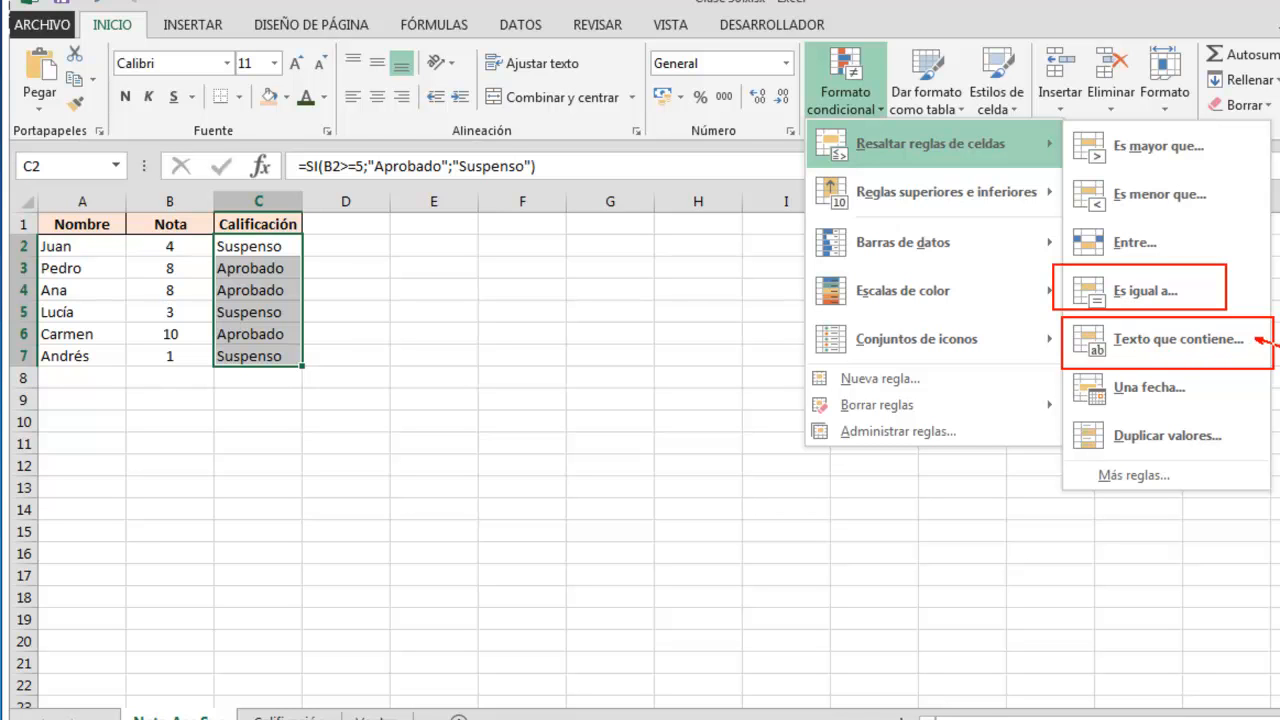
pyautogui.press('Escape')
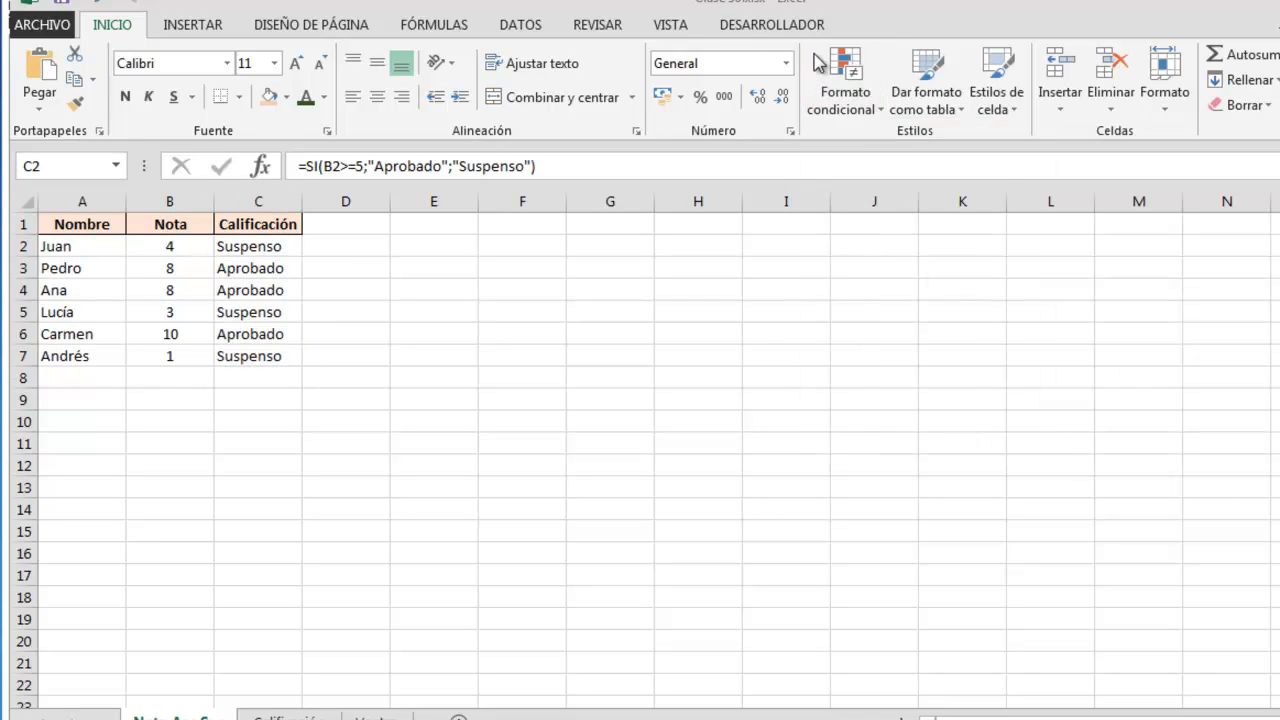
# Start a Texto que contiene highlight rule for the Calificación results in C2:C7
pyautogui.hotkey('ctrl', 'shift', 'Down')
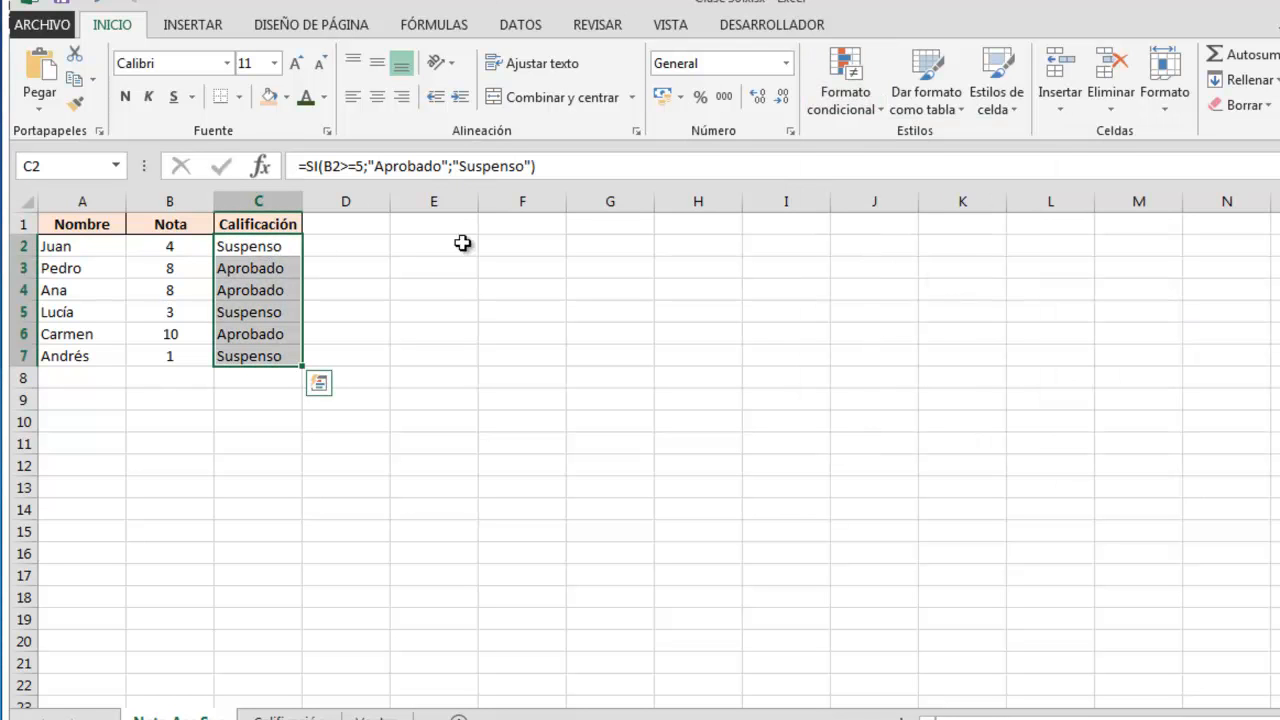
pyautogui.click(846, 95)
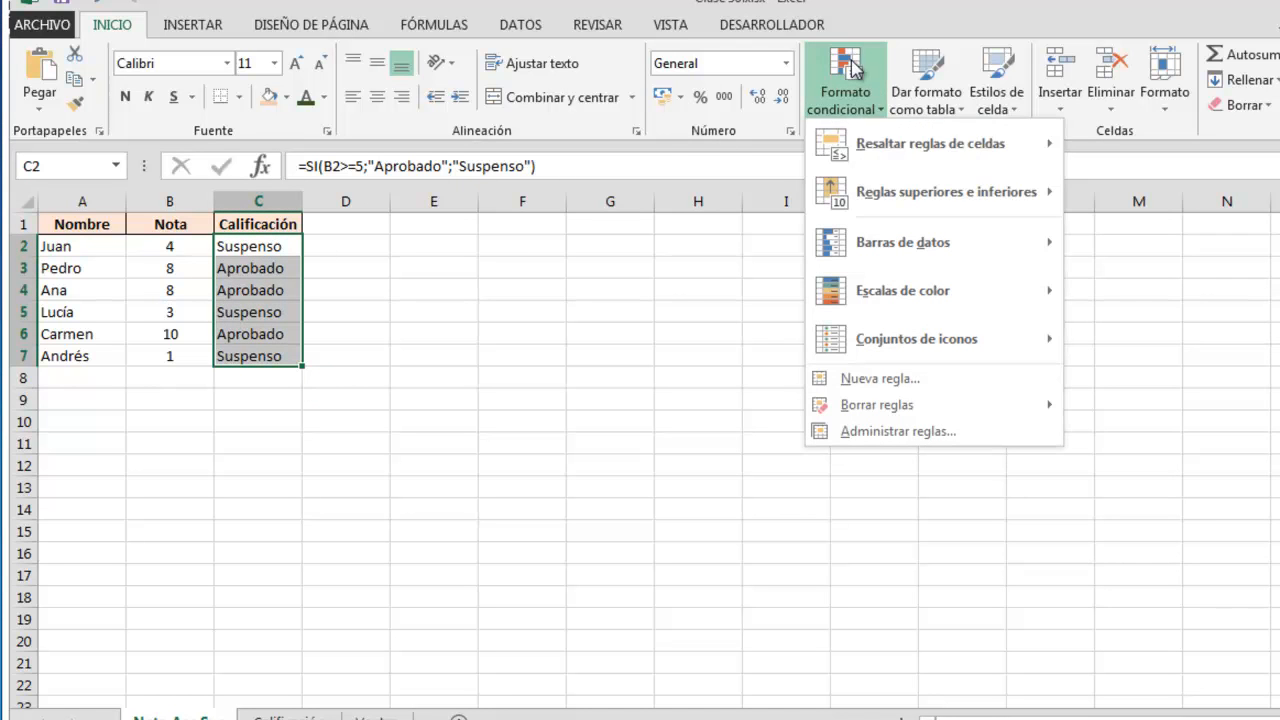
pyautogui.moveTo(966, 184)
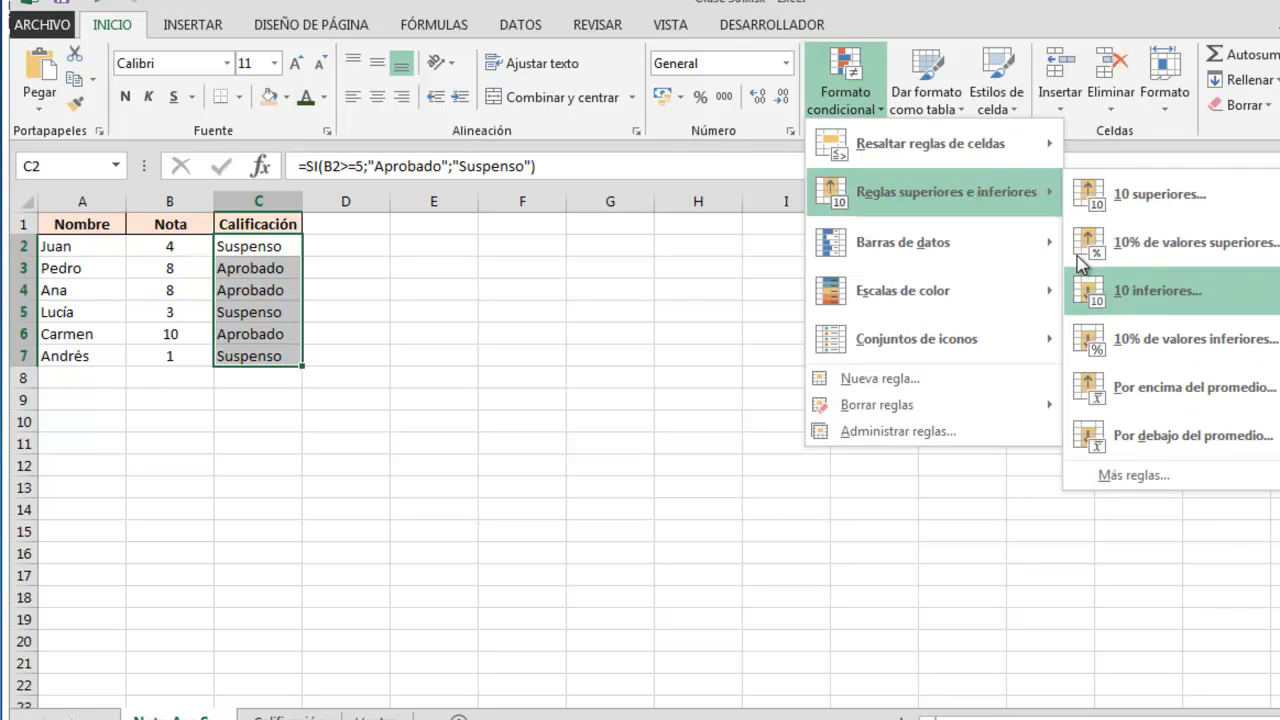
pyautogui.moveTo(1013, 148)
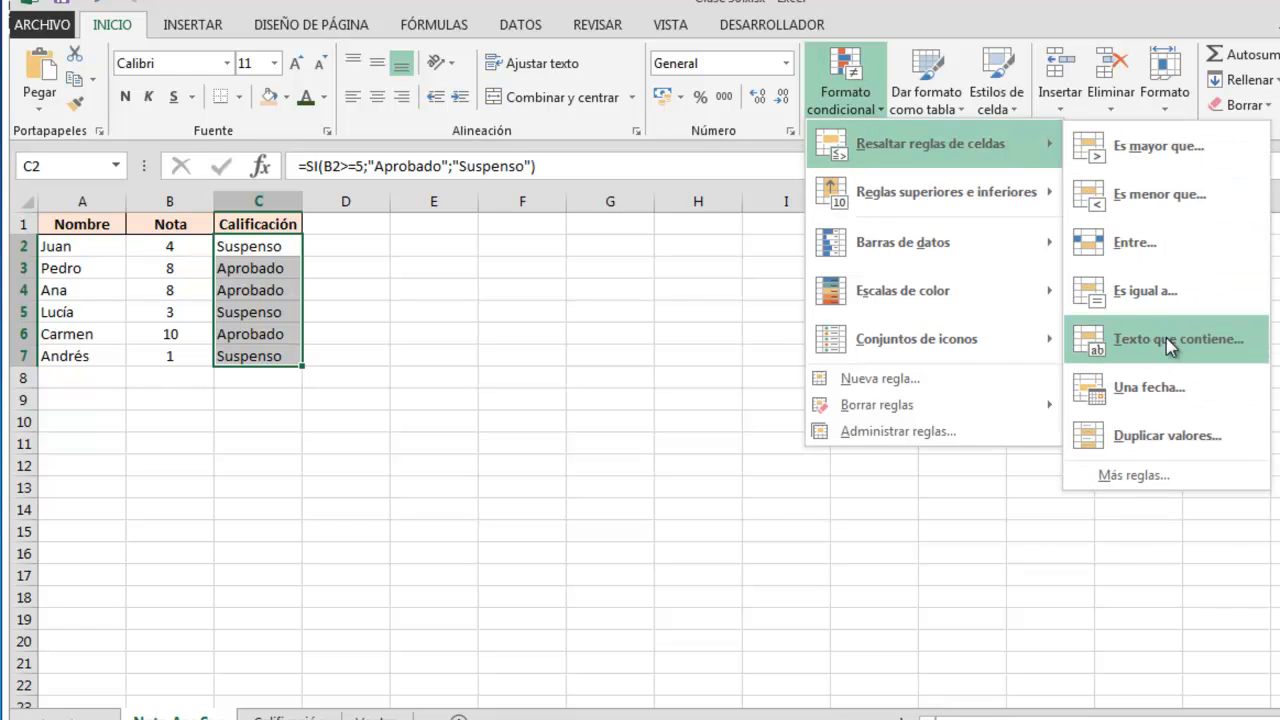
pyautogui.click(1163, 340)
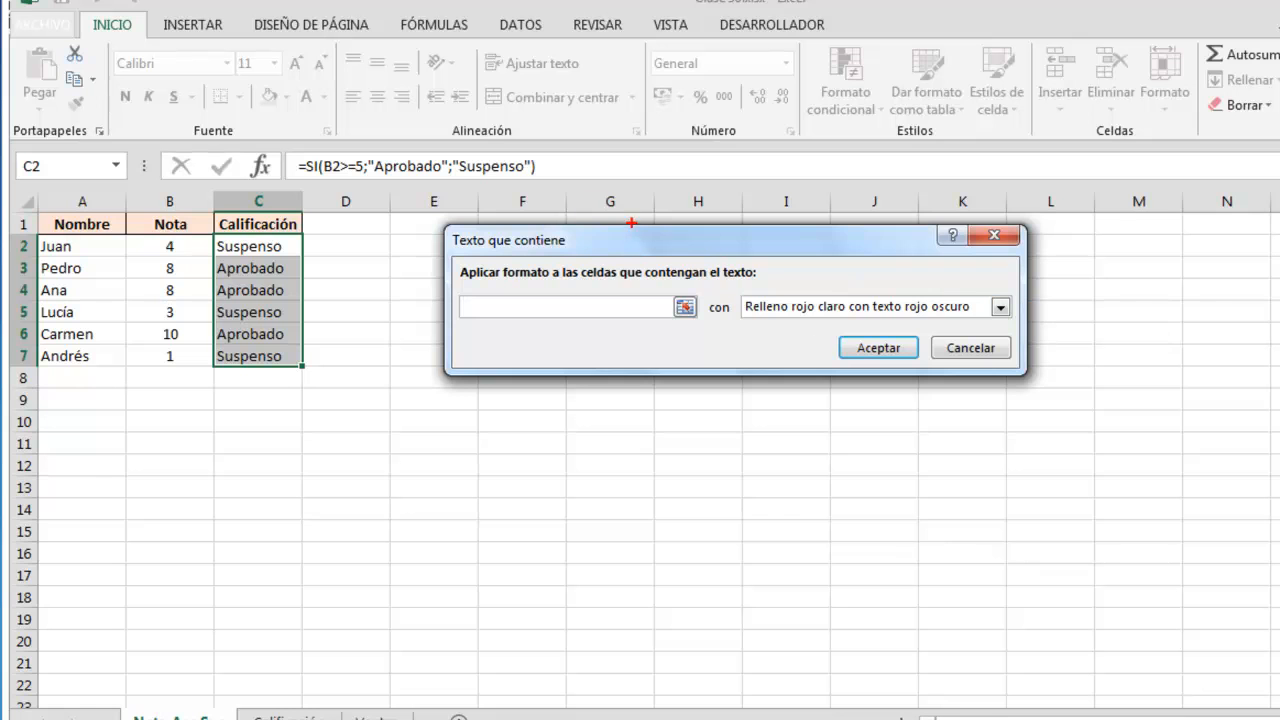
pyautogui.moveTo(432, 212)
pyautogui.mouseDown()
pyautogui.moveTo(695, 334)
pyautogui.moveTo(1052, 372)
pyautogui.moveTo(1040, 394)
pyautogui.mouseUp()
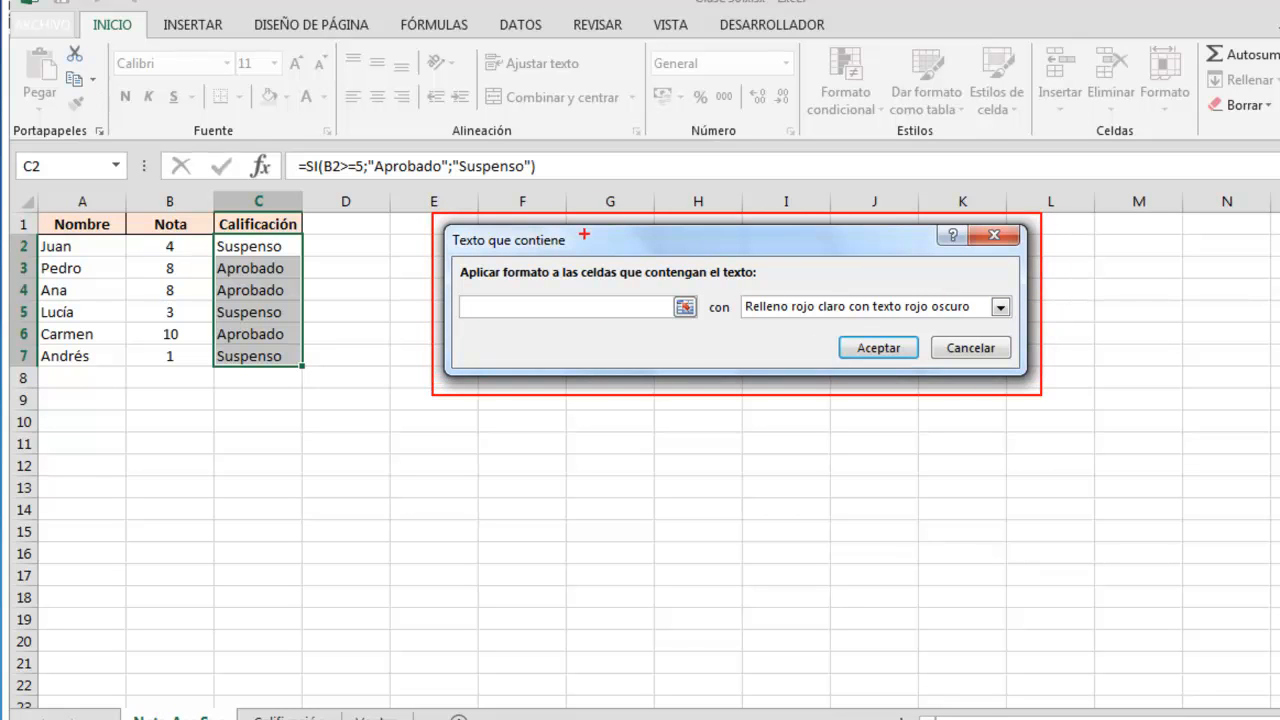
pyautogui.moveTo(578, 239); pyautogui.dragTo(651, 210)
pyautogui.moveTo(529, 254); pyautogui.dragTo(556, 249)
pyautogui.moveTo(453, 260)
pyautogui.mouseDown()
pyautogui.moveTo(543, 287)
pyautogui.moveTo(771, 286)
pyautogui.mouseUp()
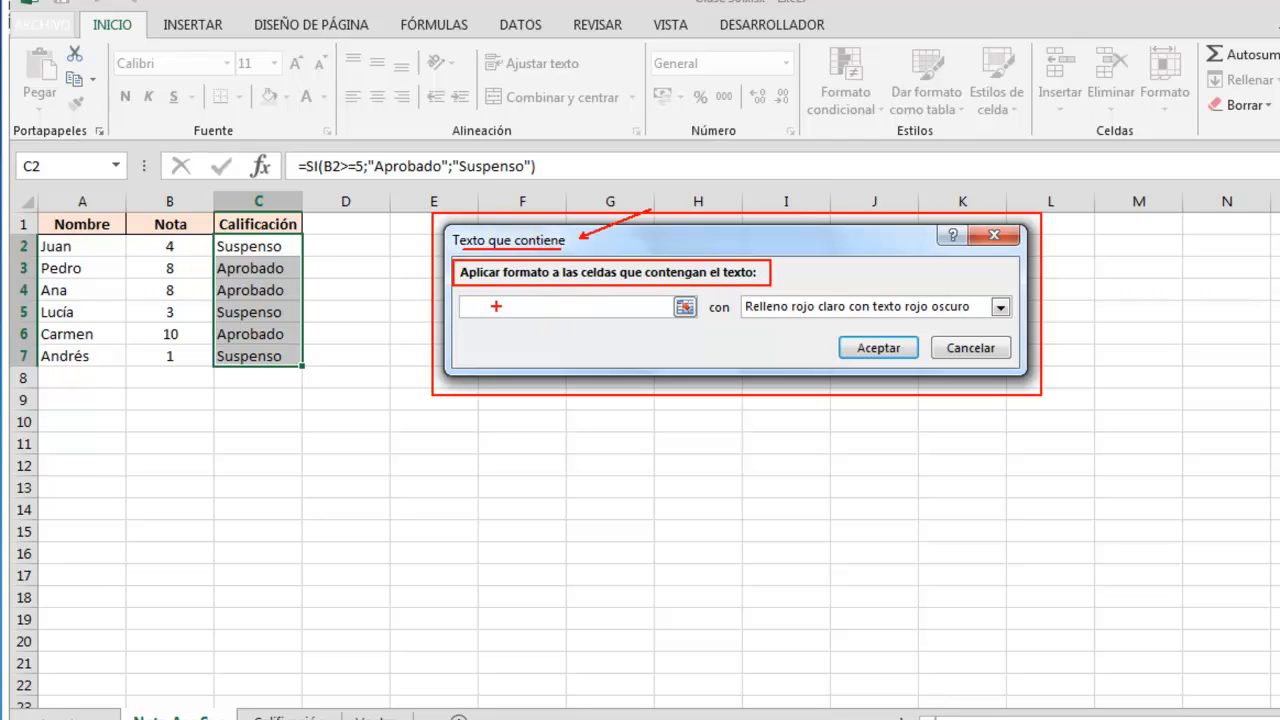
pyautogui.moveTo(455, 293)
pyautogui.mouseDown()
pyautogui.moveTo(526, 321)
pyautogui.moveTo(737, 321)
pyautogui.mouseUp()
pyautogui.moveTo(557, 310); pyautogui.dragTo(580, 362)
pyautogui.press('Escape')
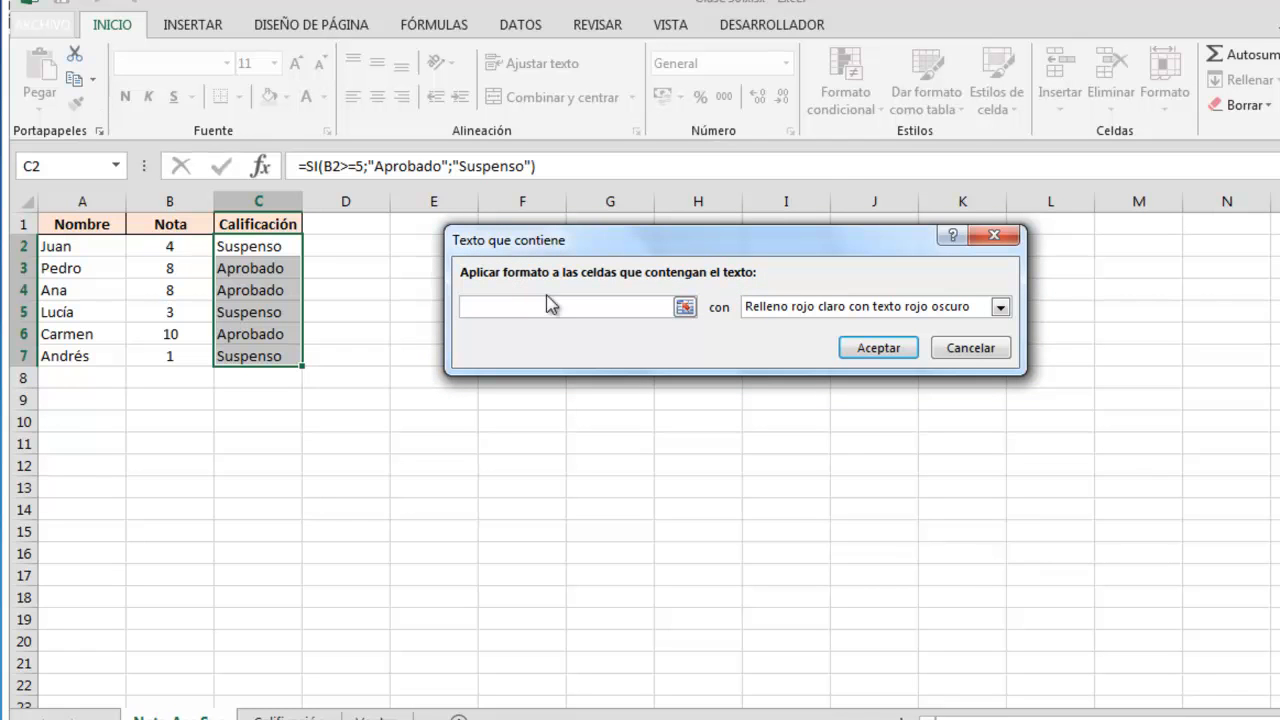
# Set the rule to match the text Suspenso and give it a custom format with a bright red fill
pyautogui.write('Suspenso')
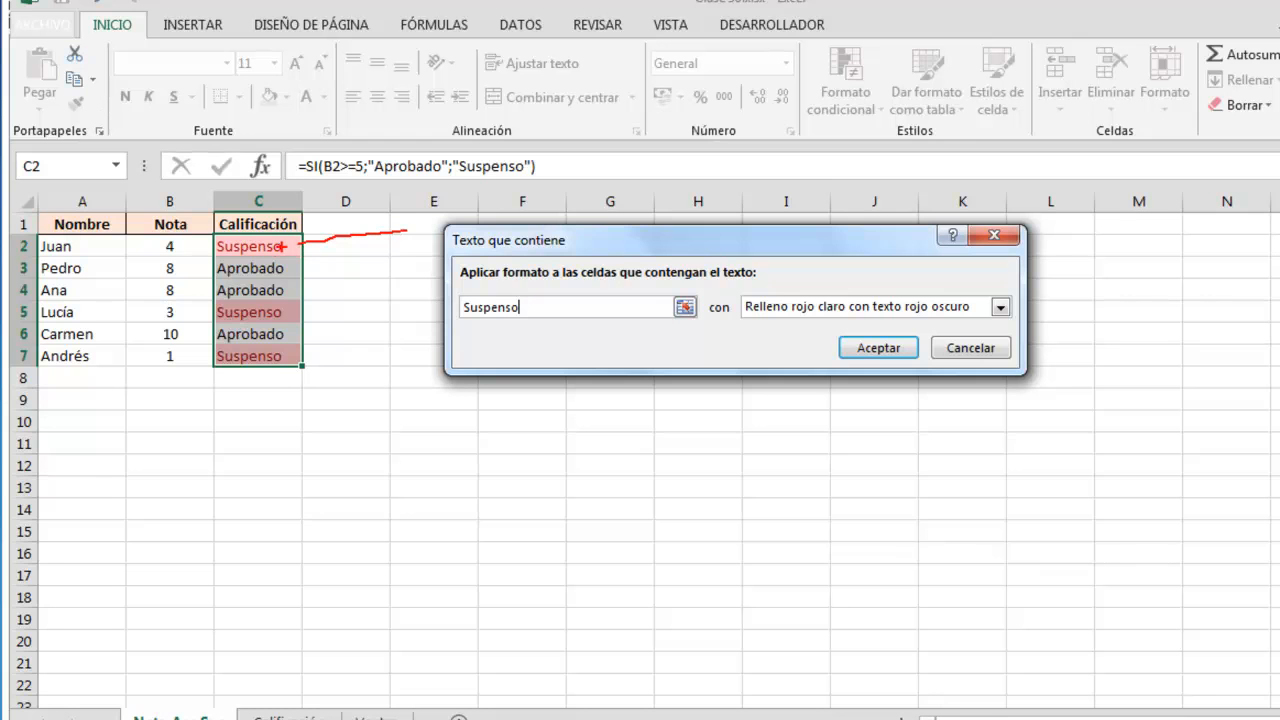
pyautogui.moveTo(286, 246); pyautogui.dragTo(400, 246)
pyautogui.moveTo(734, 290)
pyautogui.mouseDown()
pyautogui.moveTo(876, 323)
pyautogui.moveTo(1032, 323)
pyautogui.mouseUp()
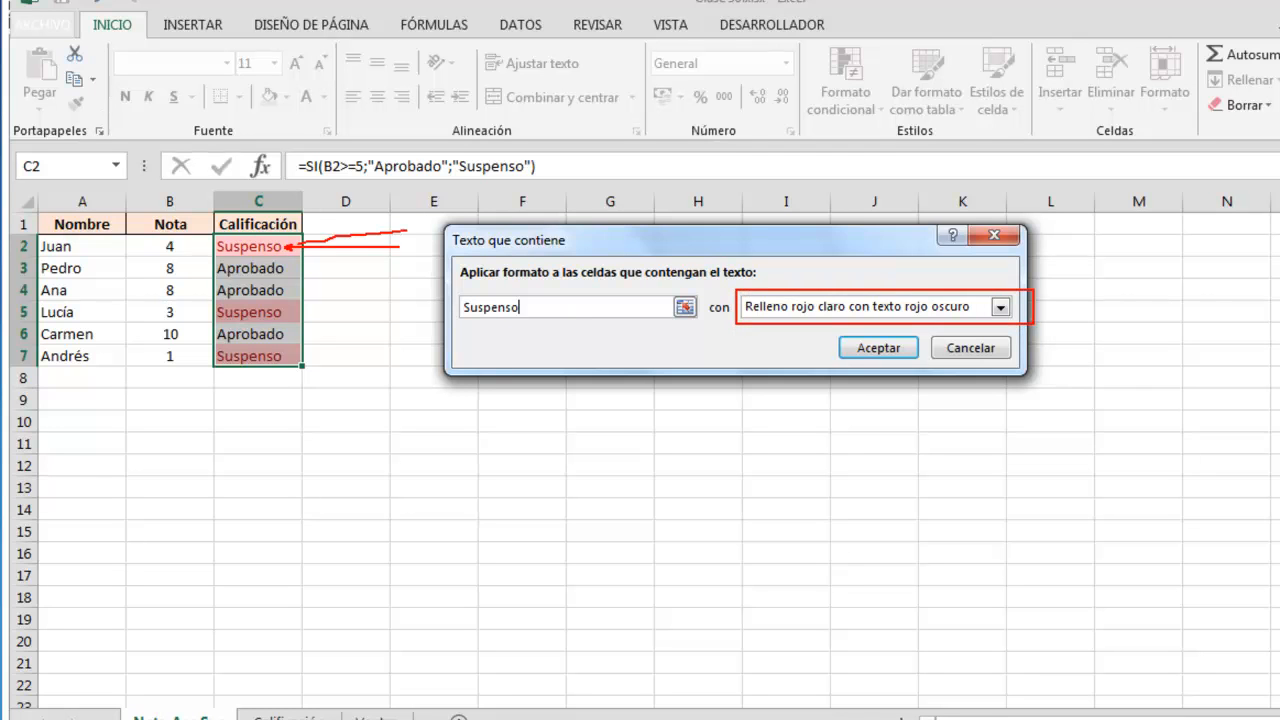
pyautogui.click(900, 307)
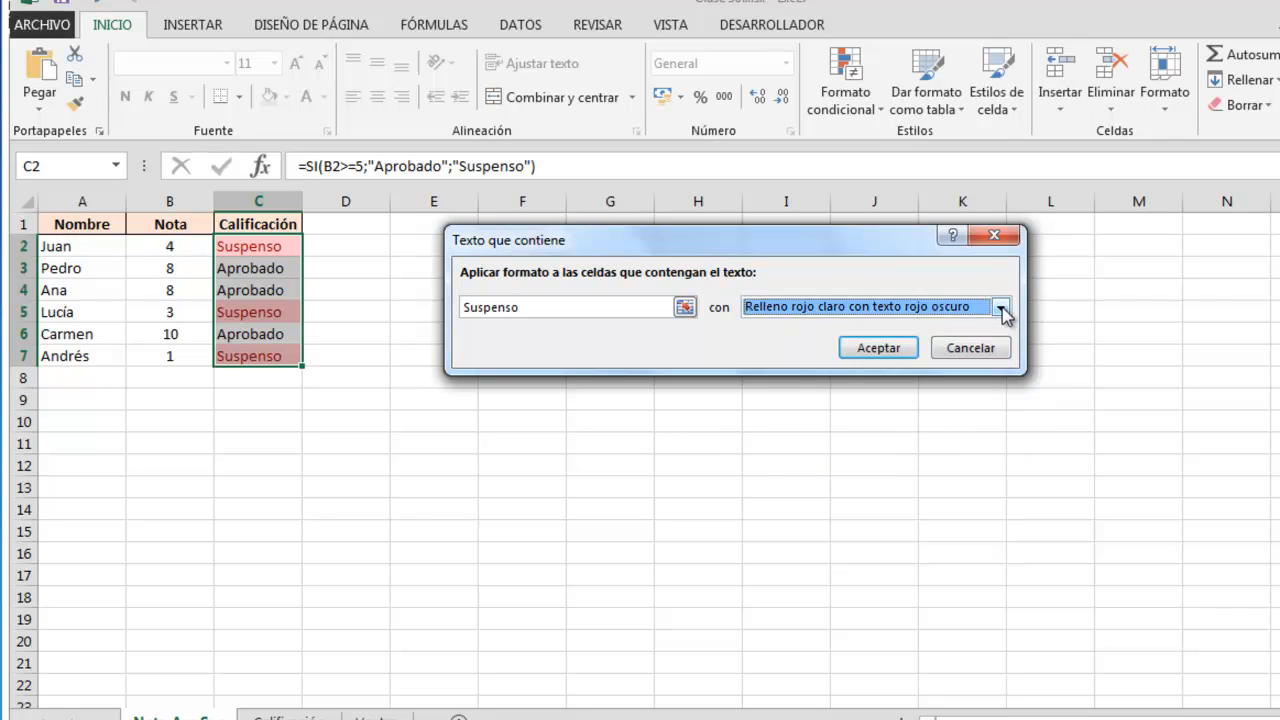
pyautogui.click(1001, 308)
pyautogui.click(866, 410)
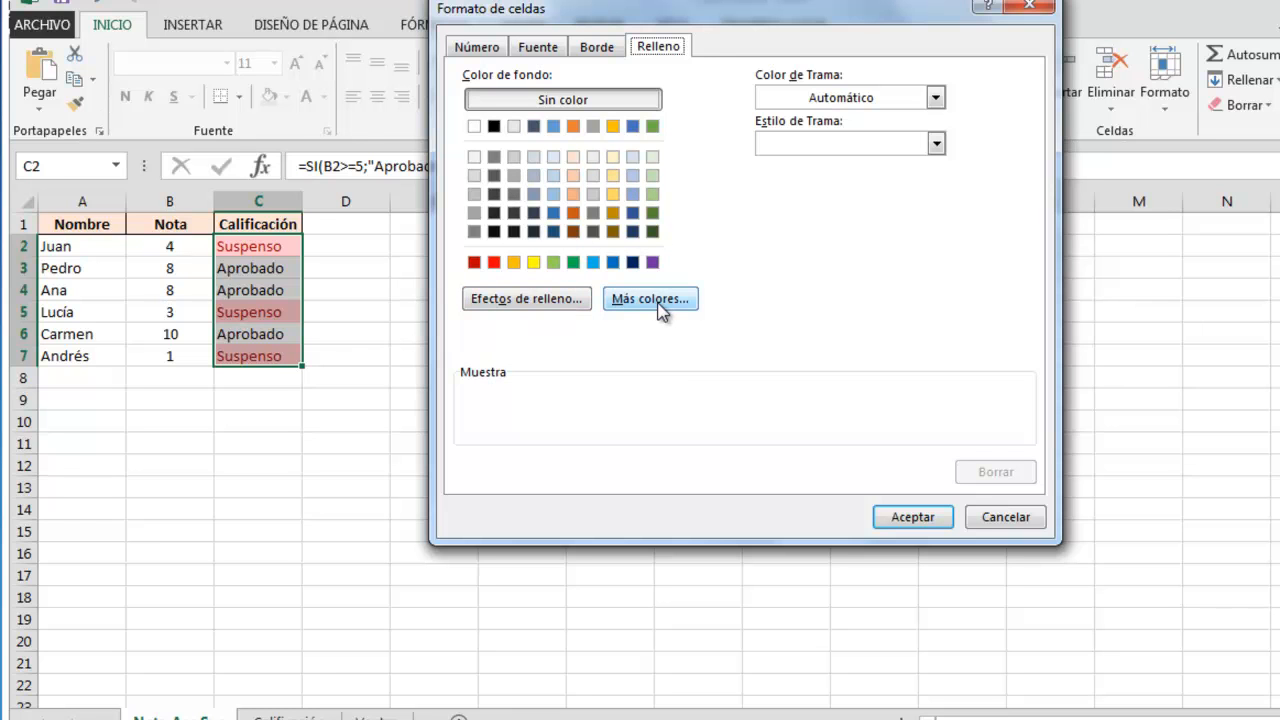
pyautogui.click(494, 264)
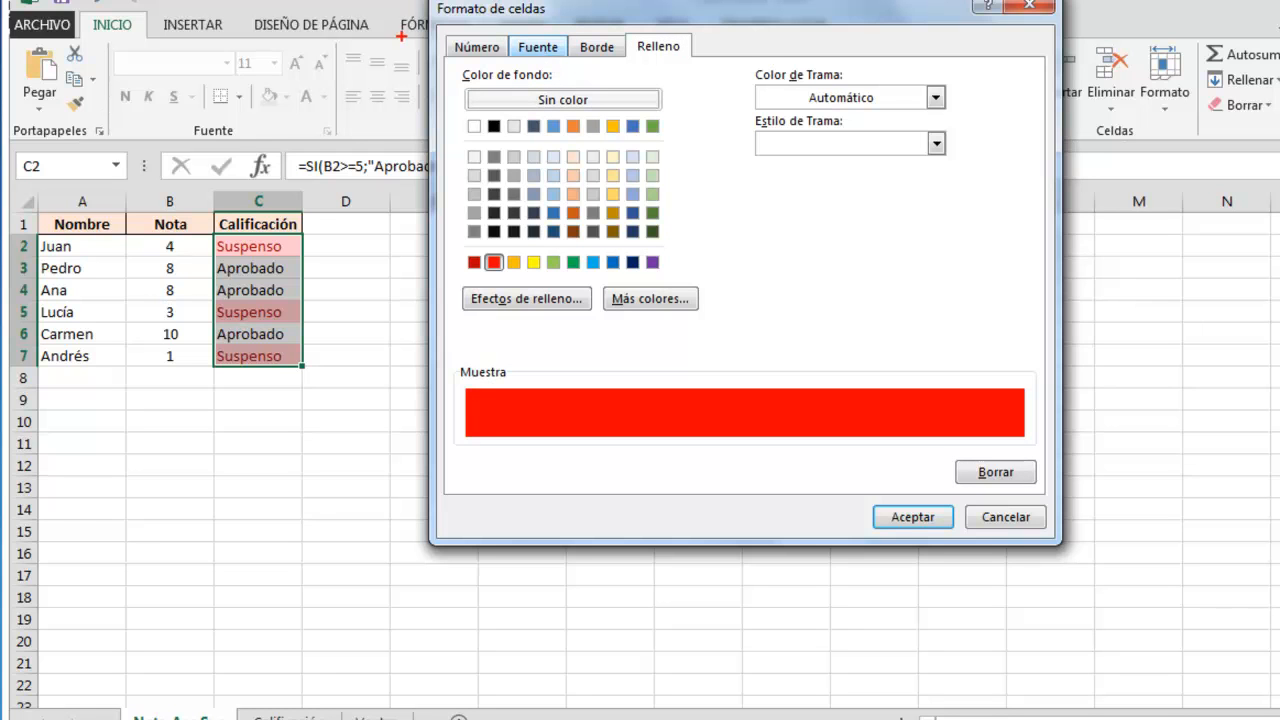
pyautogui.moveTo(438, 28)
pyautogui.mouseDown()
pyautogui.moveTo(732, 64)
pyautogui.moveTo(716, 66)
pyautogui.mouseUp()
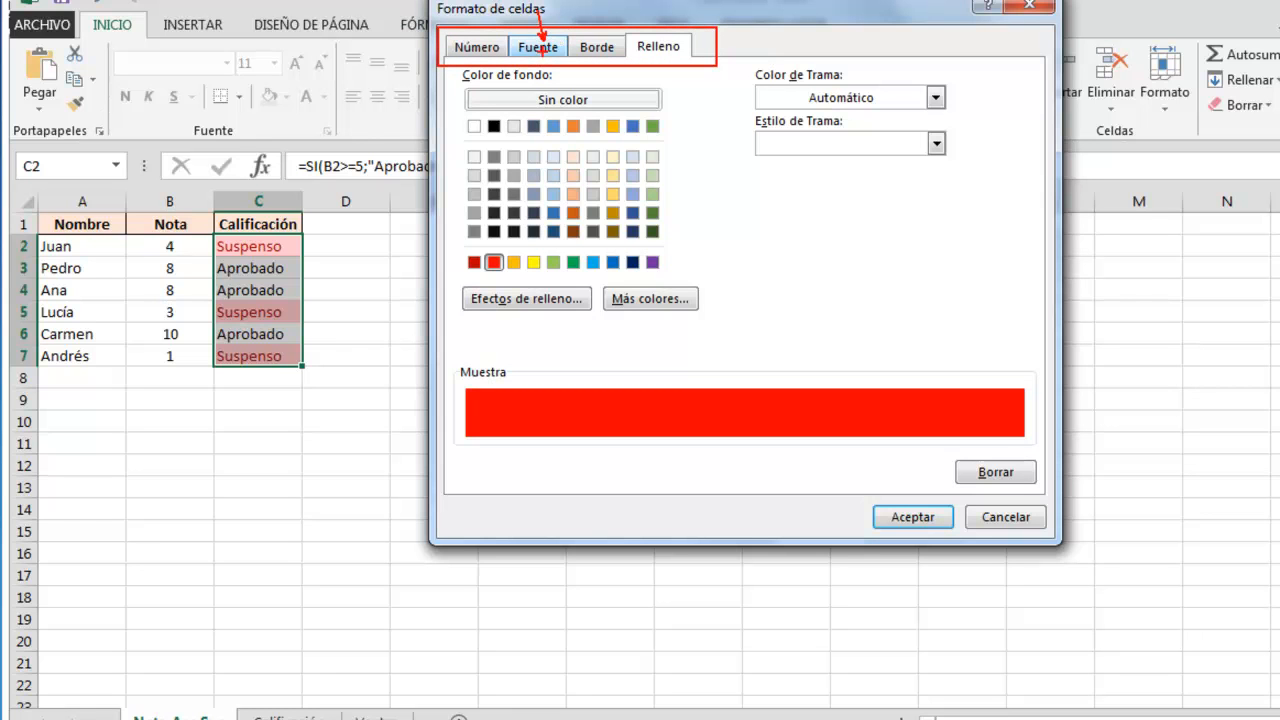
# Make the custom format's font light gold and Negrita, apply the Suspenso rule and deselect the range
pyautogui.click(545, 46)
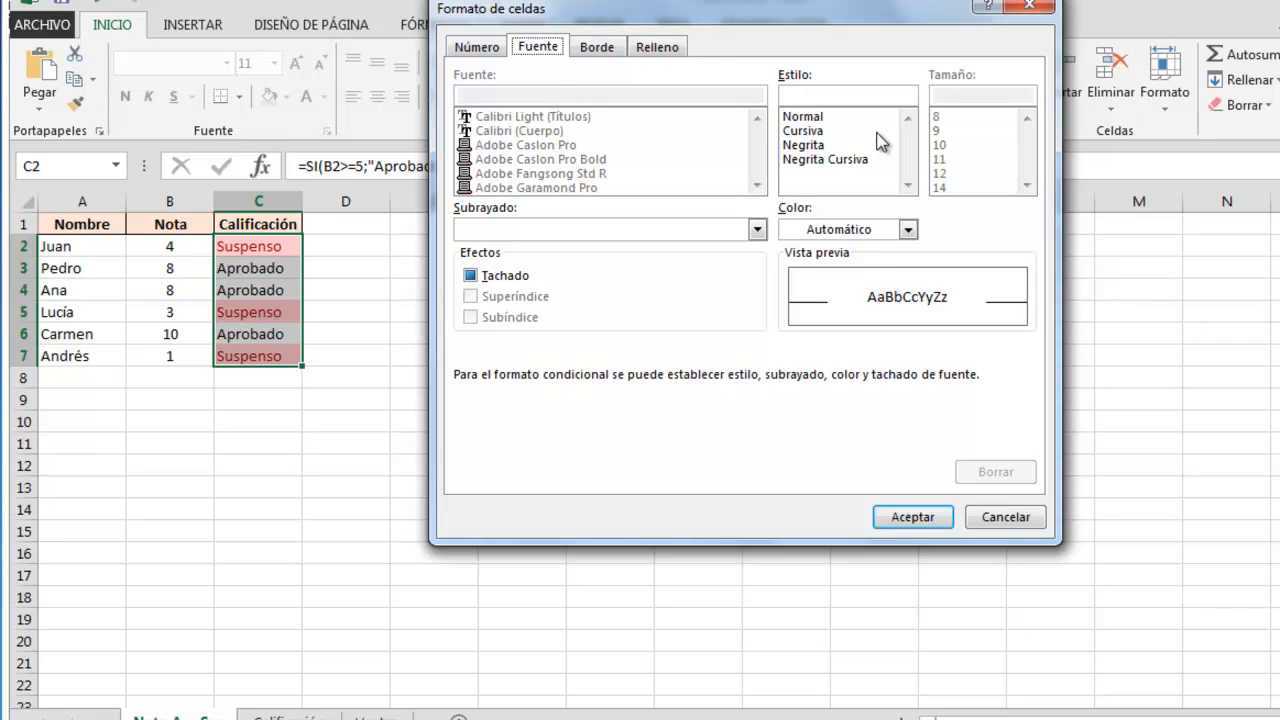
pyautogui.click(908, 231)
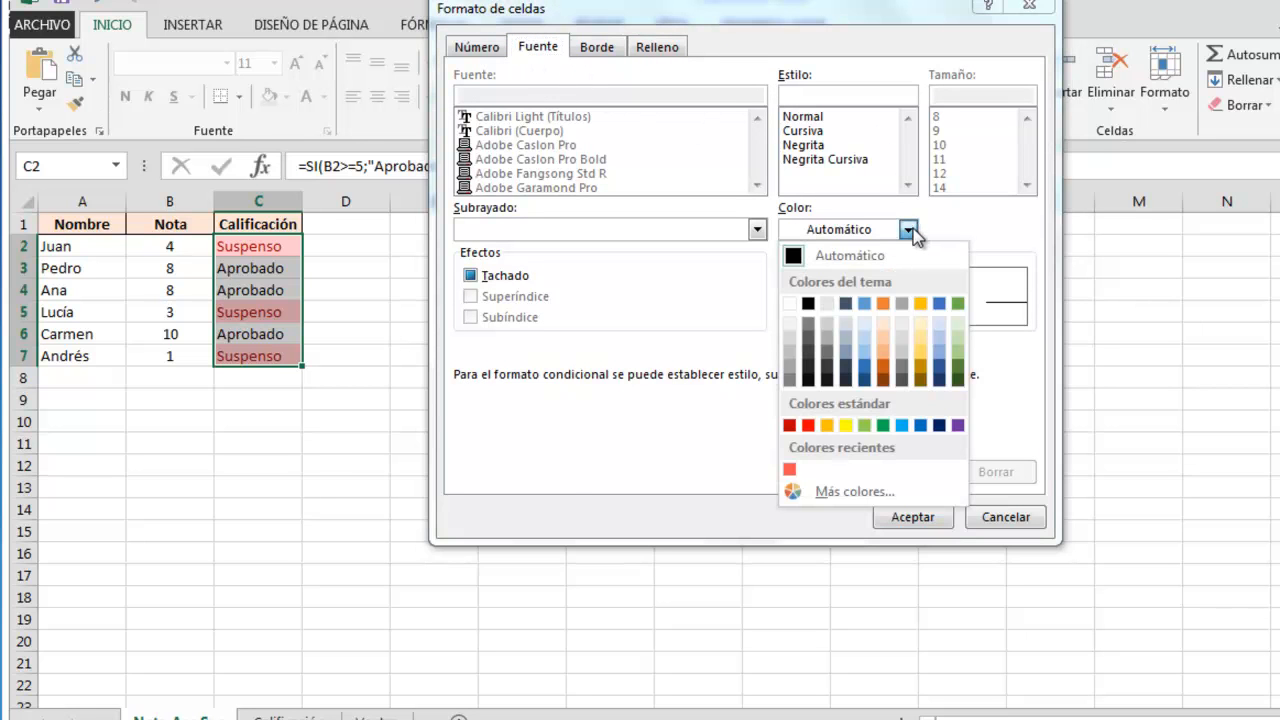
pyautogui.click(920, 340)
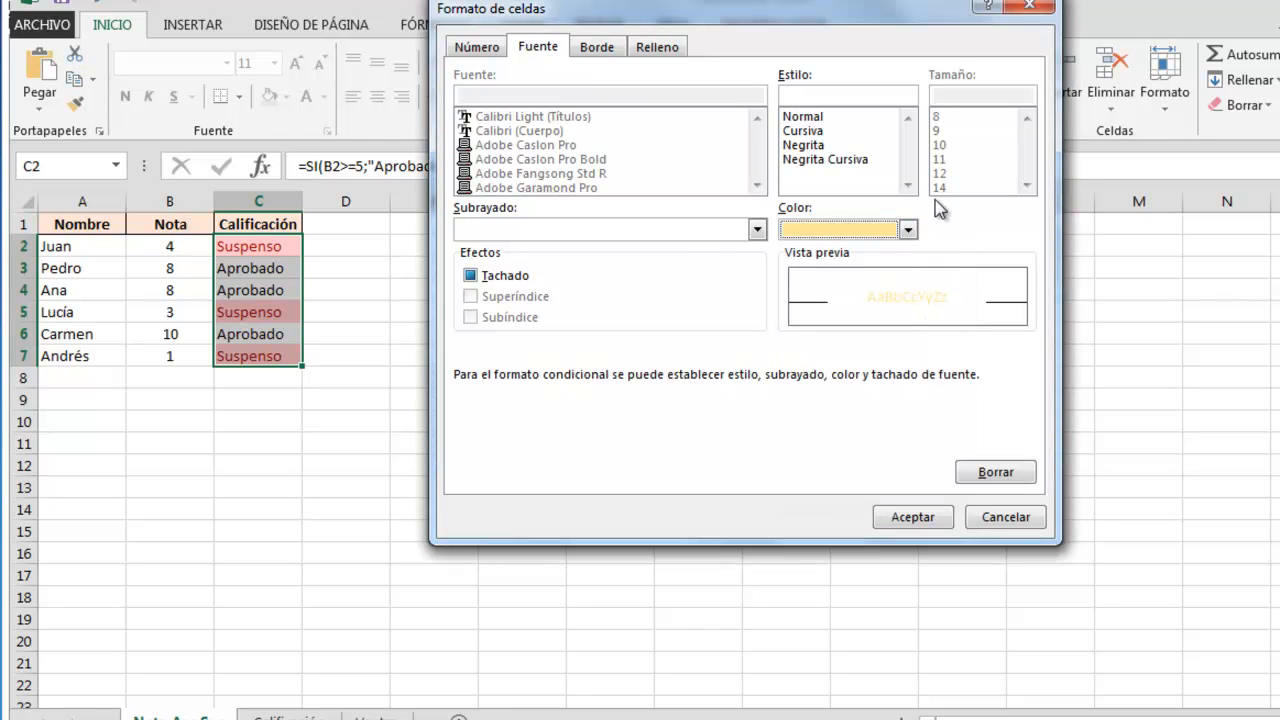
pyautogui.click(816, 146)
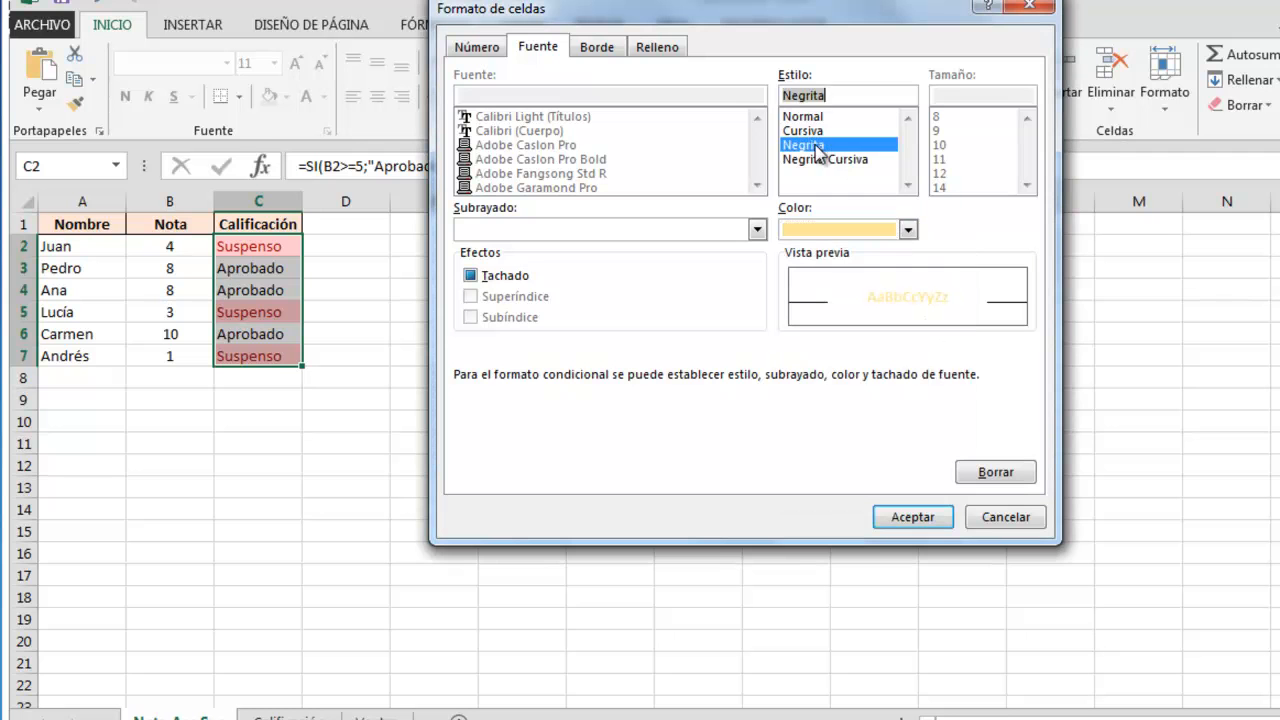
pyautogui.click(928, 526)
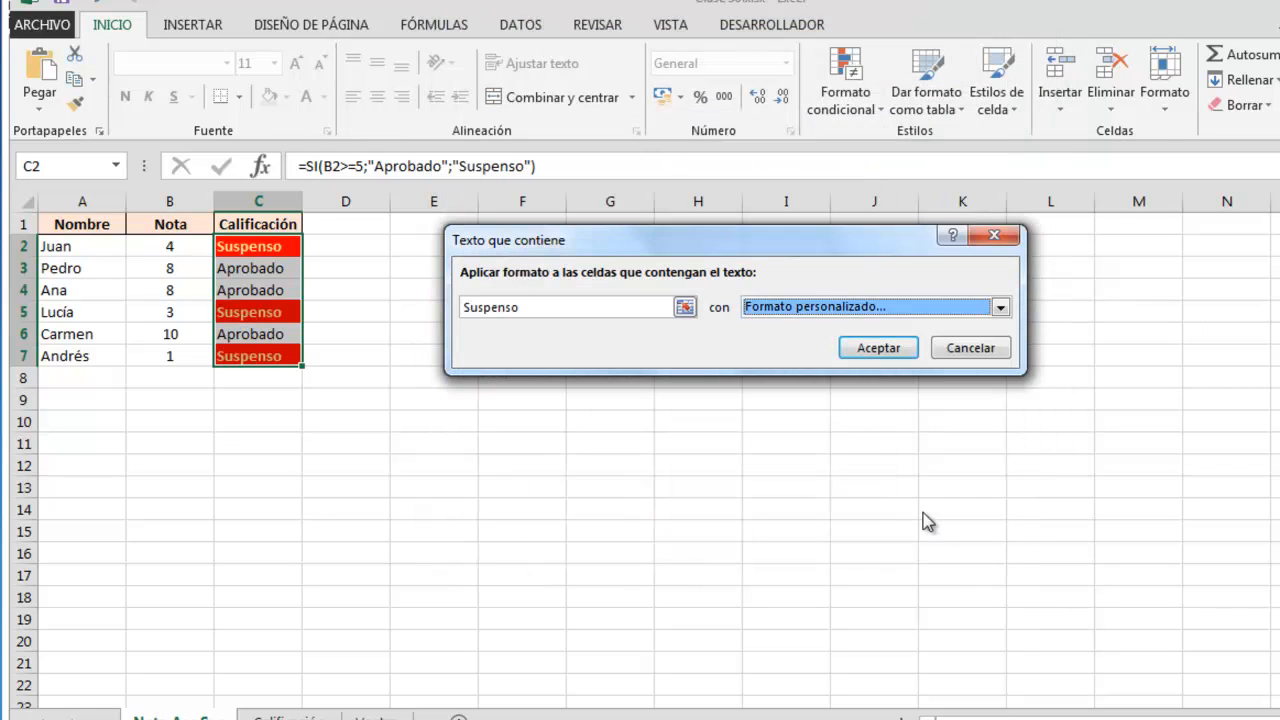
pyautogui.click(886, 350)
pyautogui.click(560, 462)
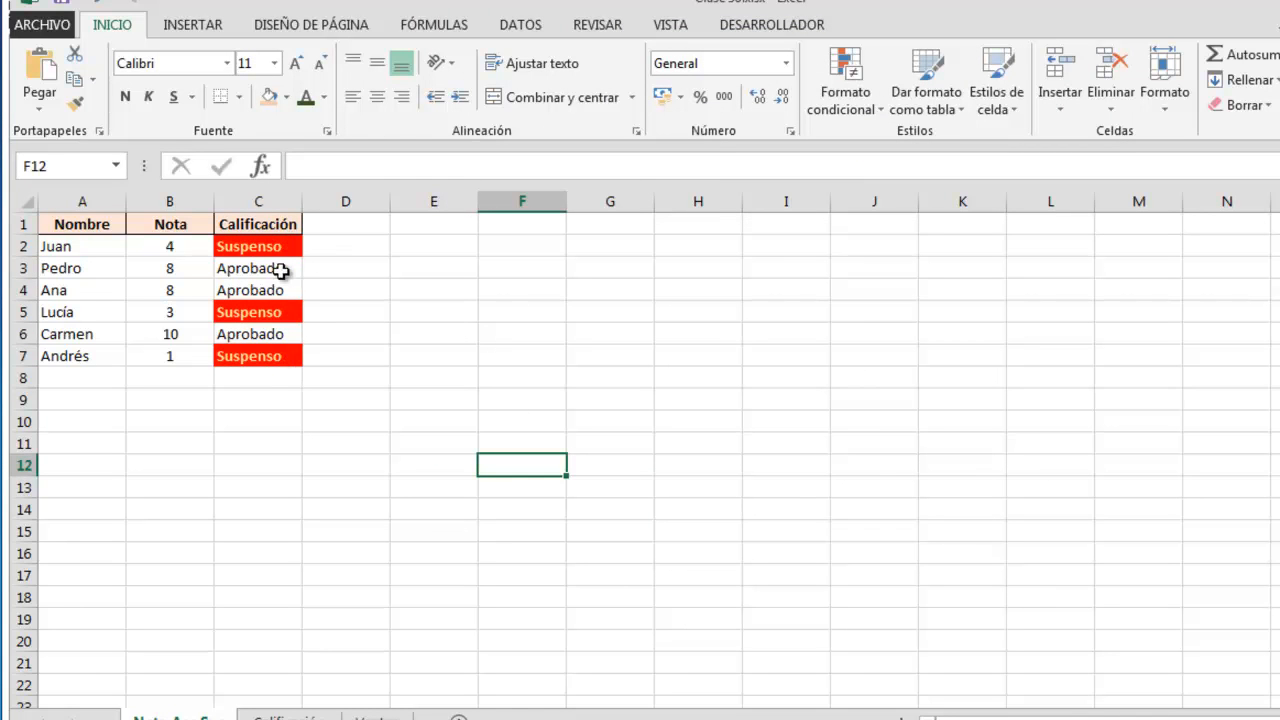
# Start a Texto que contiene highlight rule for the Calificación results in C2:C7 that matches the text Aprobado
pyautogui.press('Up')
pyautogui.press('Up')
pyautogui.press('Up')
pyautogui.press('Up')
pyautogui.press('Up')
pyautogui.press('Up')
pyautogui.moveTo(263, 248); pyautogui.dragTo(263, 357)
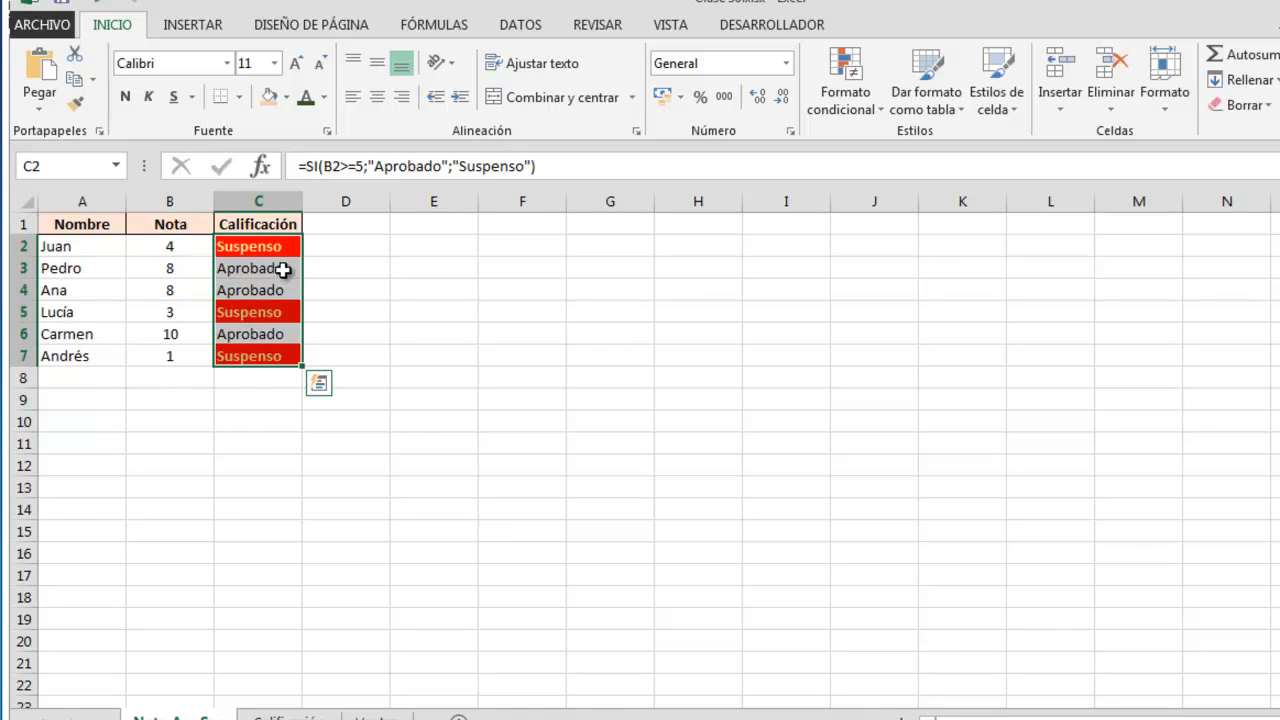
pyautogui.click(853, 73)
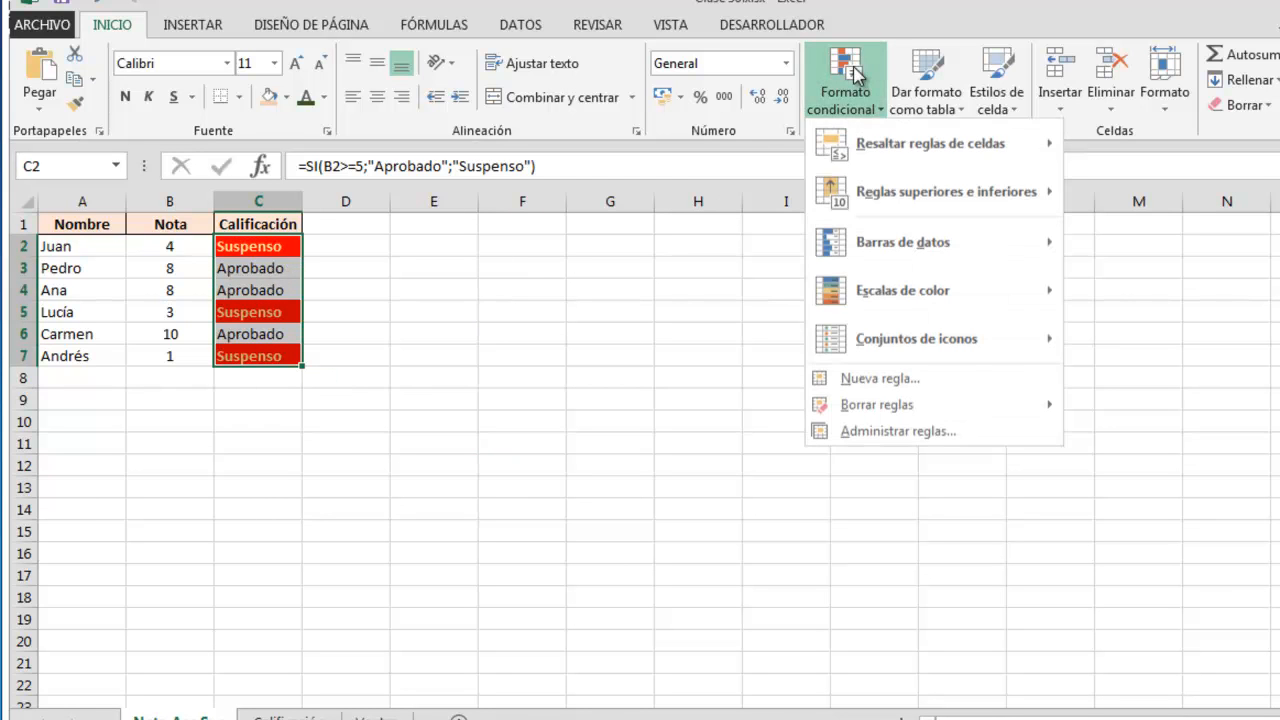
pyautogui.moveTo(930, 148)
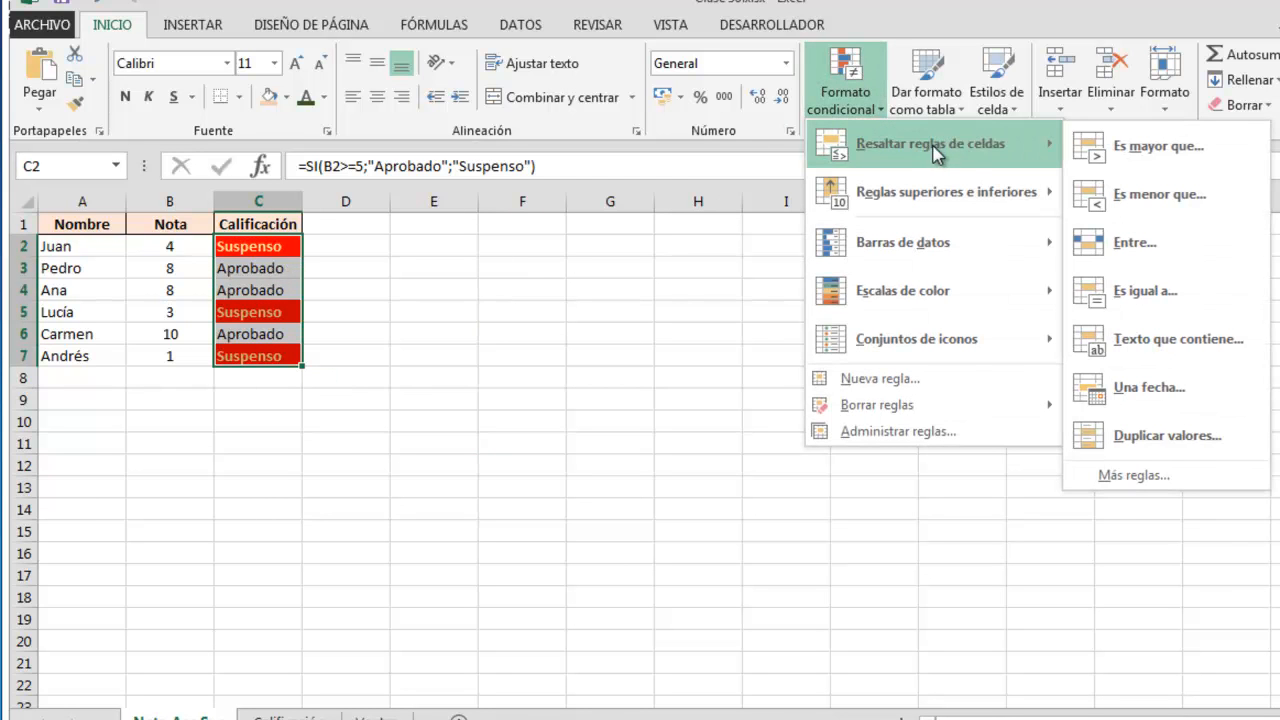
pyautogui.click(1190, 345)
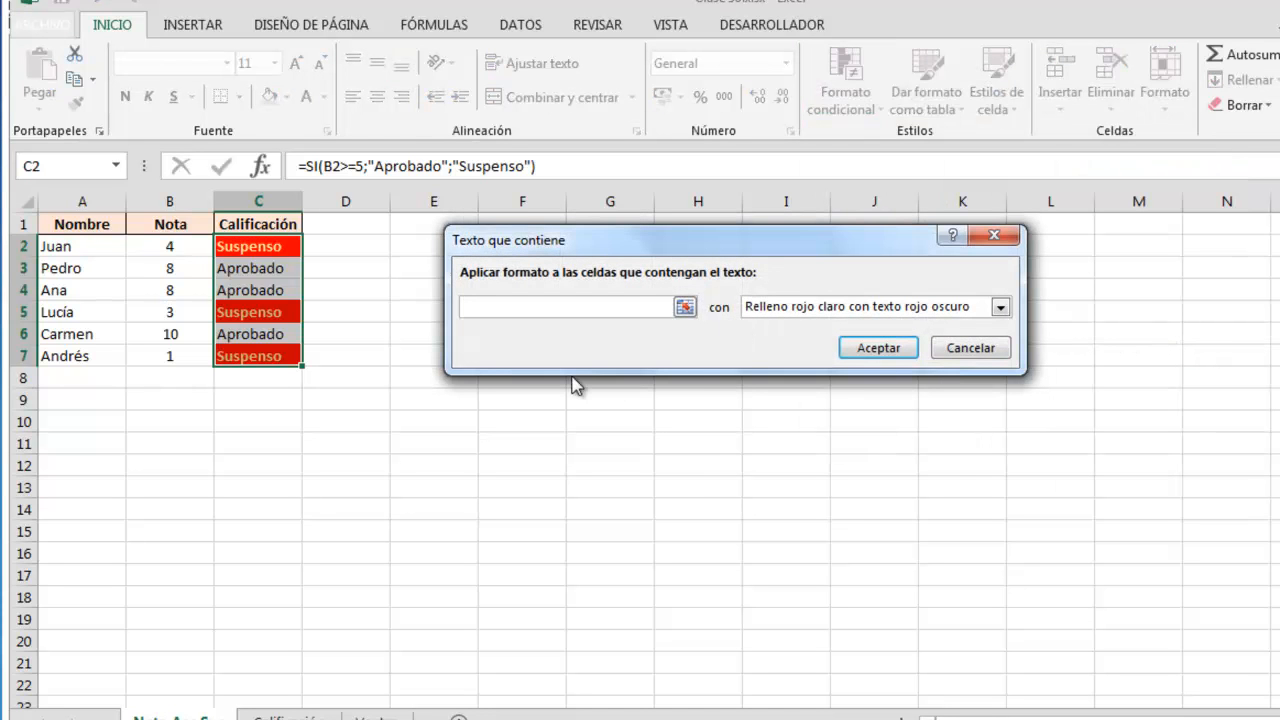
pyautogui.write('Aprobado')
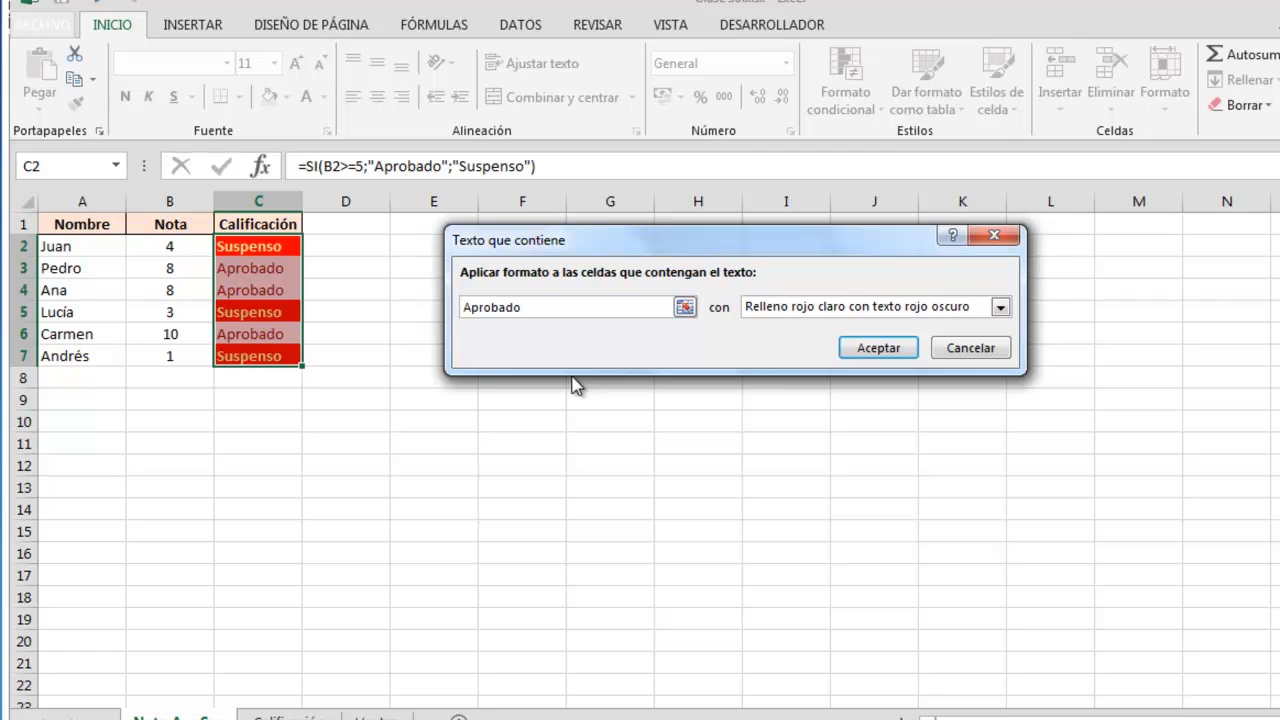
# Give the Aprobado rule a custom format with a dark green fill
pyautogui.click(1000, 308)
pyautogui.click(928, 412)
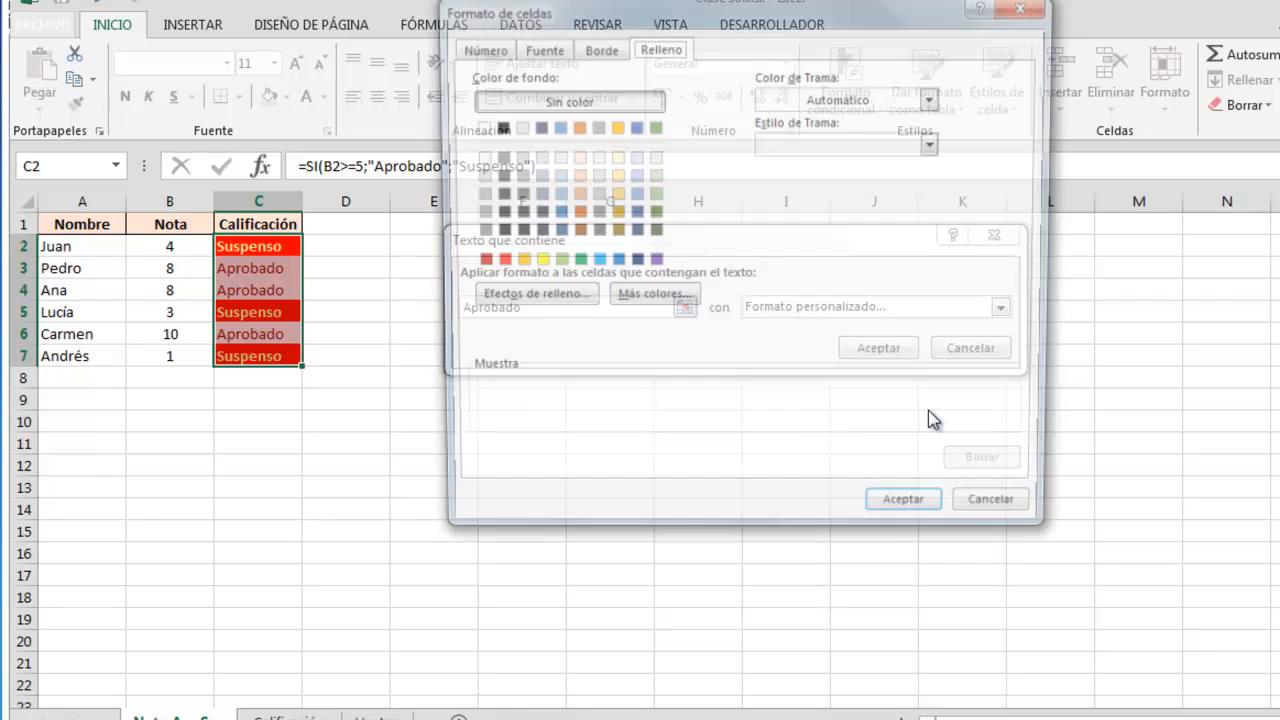
pyautogui.click(651, 213)
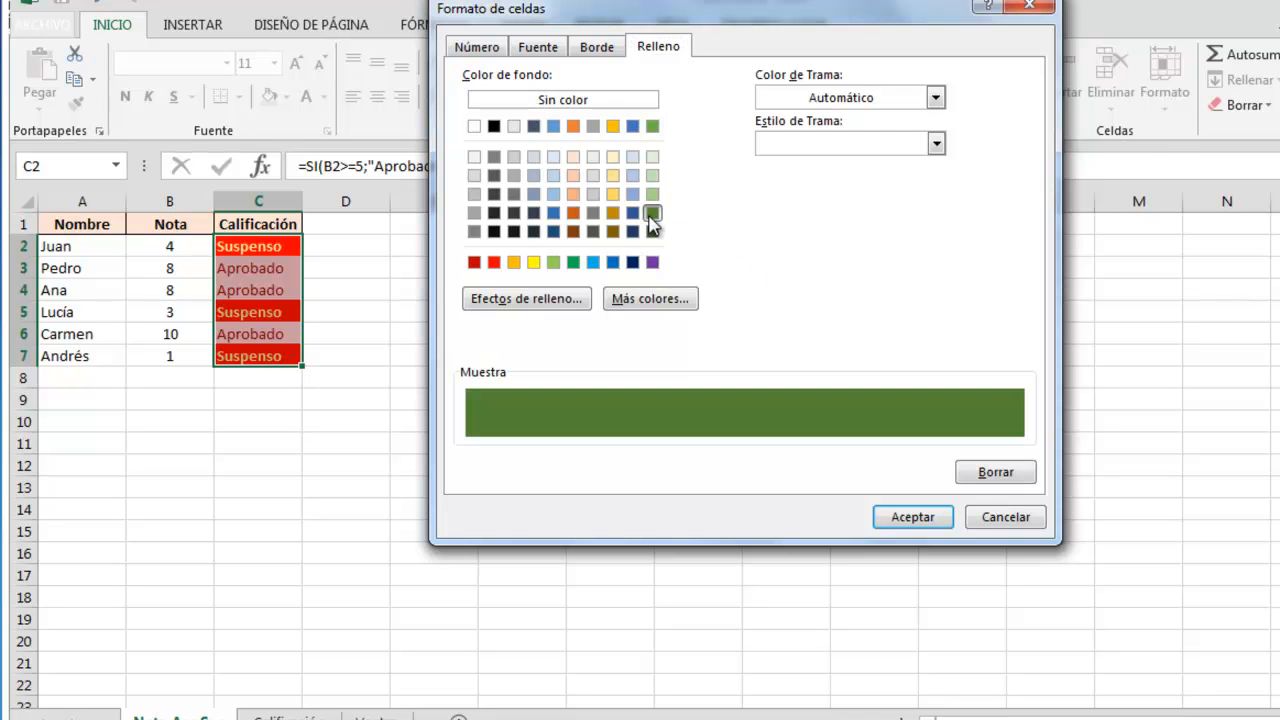
# Make the custom format's font light gold and Negrita, apply the Aprobado rule and deselect the range
pyautogui.click(555, 47)
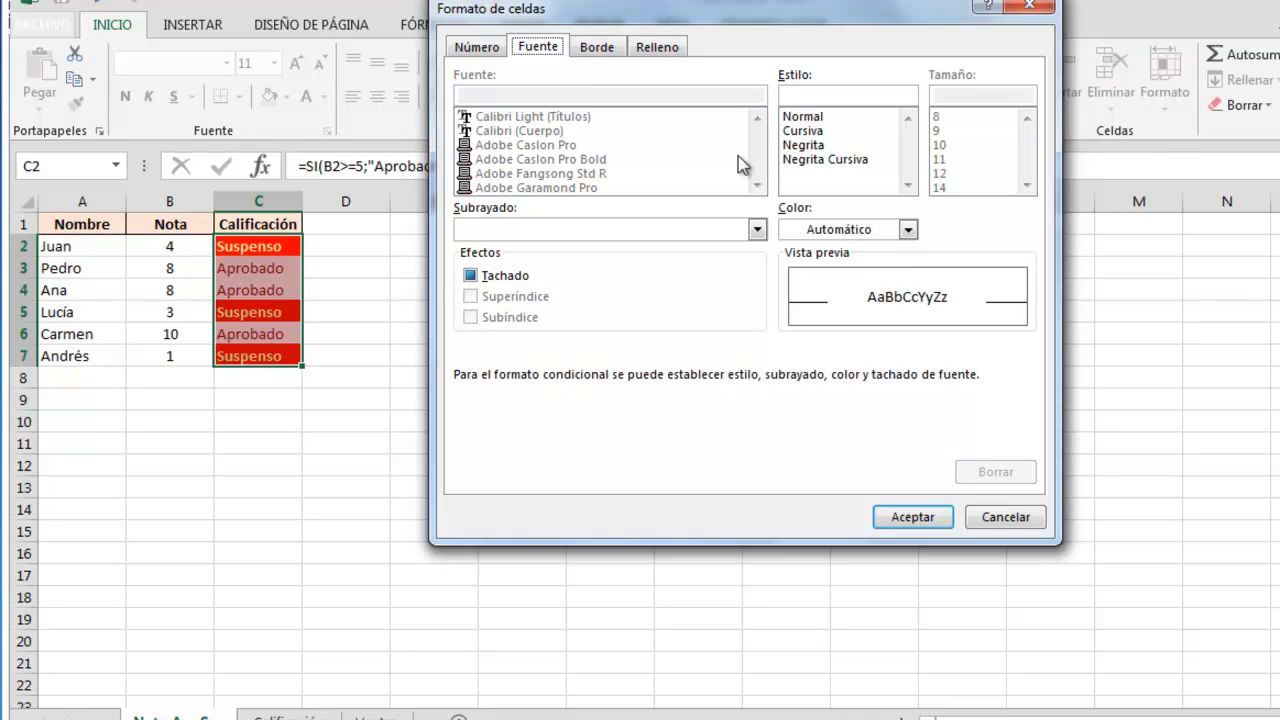
pyautogui.click(907, 229)
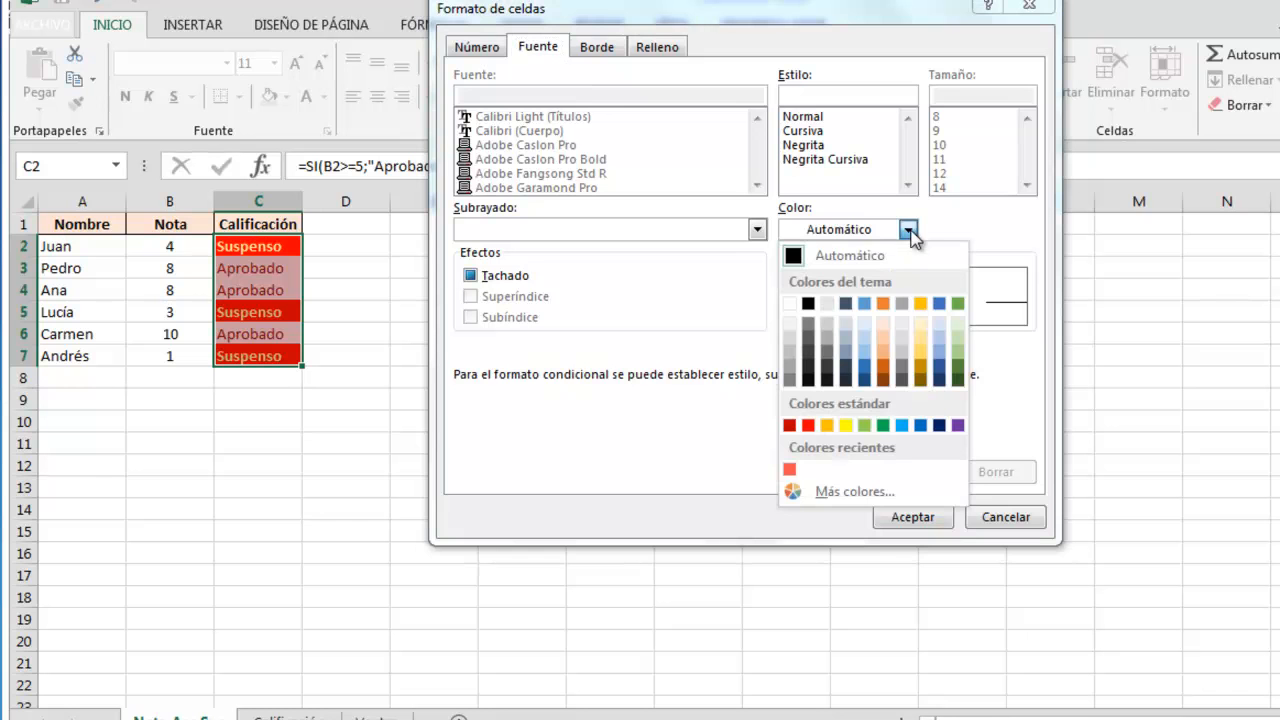
pyautogui.click(921, 338)
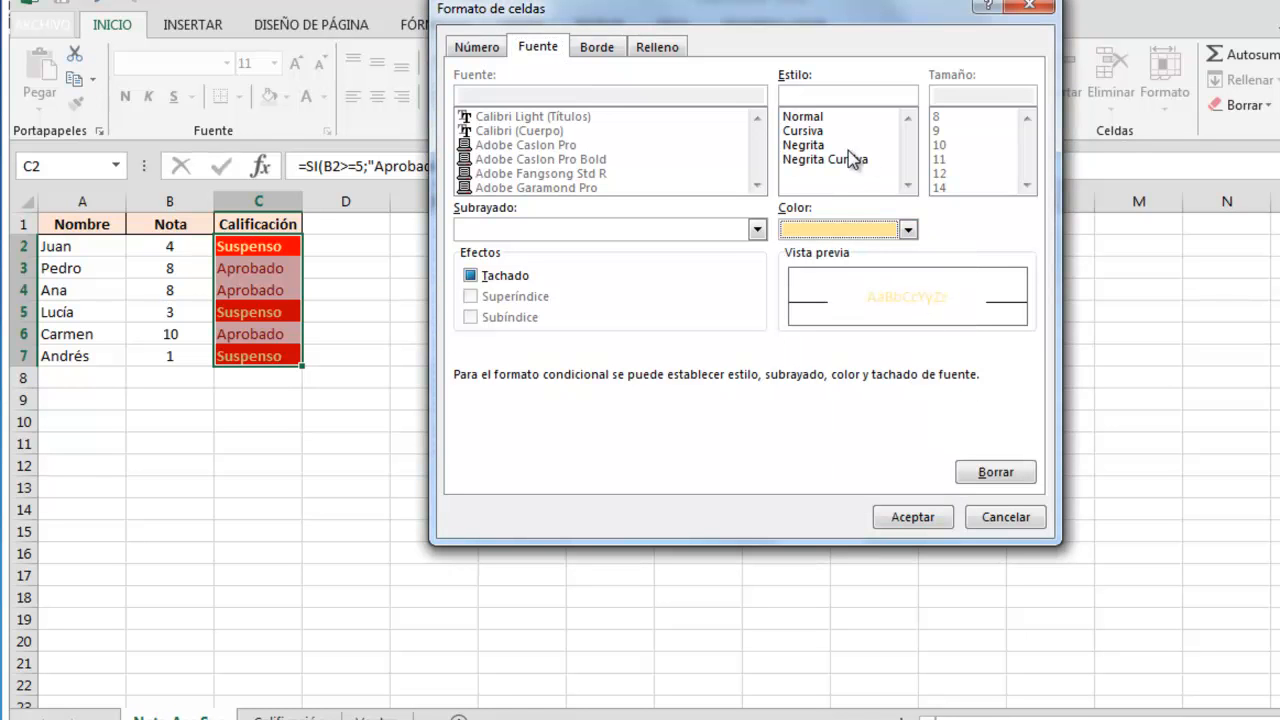
pyautogui.click(815, 146)
pyautogui.click(904, 519)
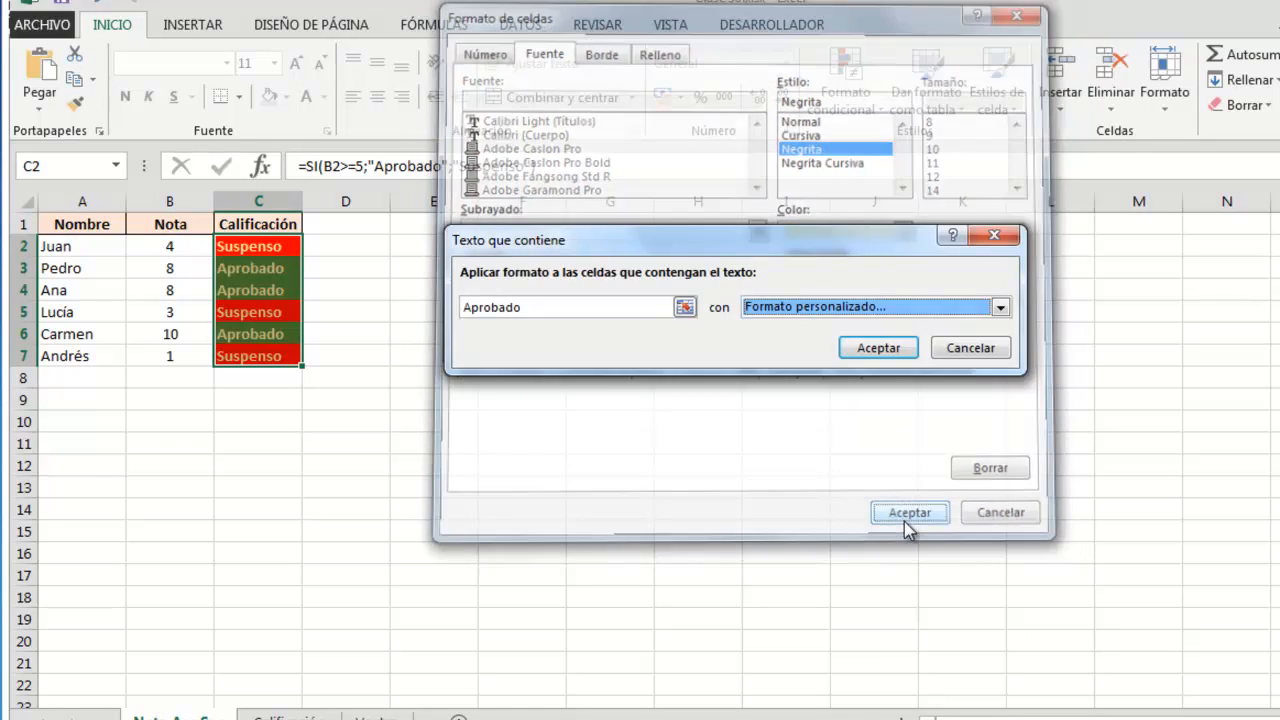
pyautogui.click(880, 348)
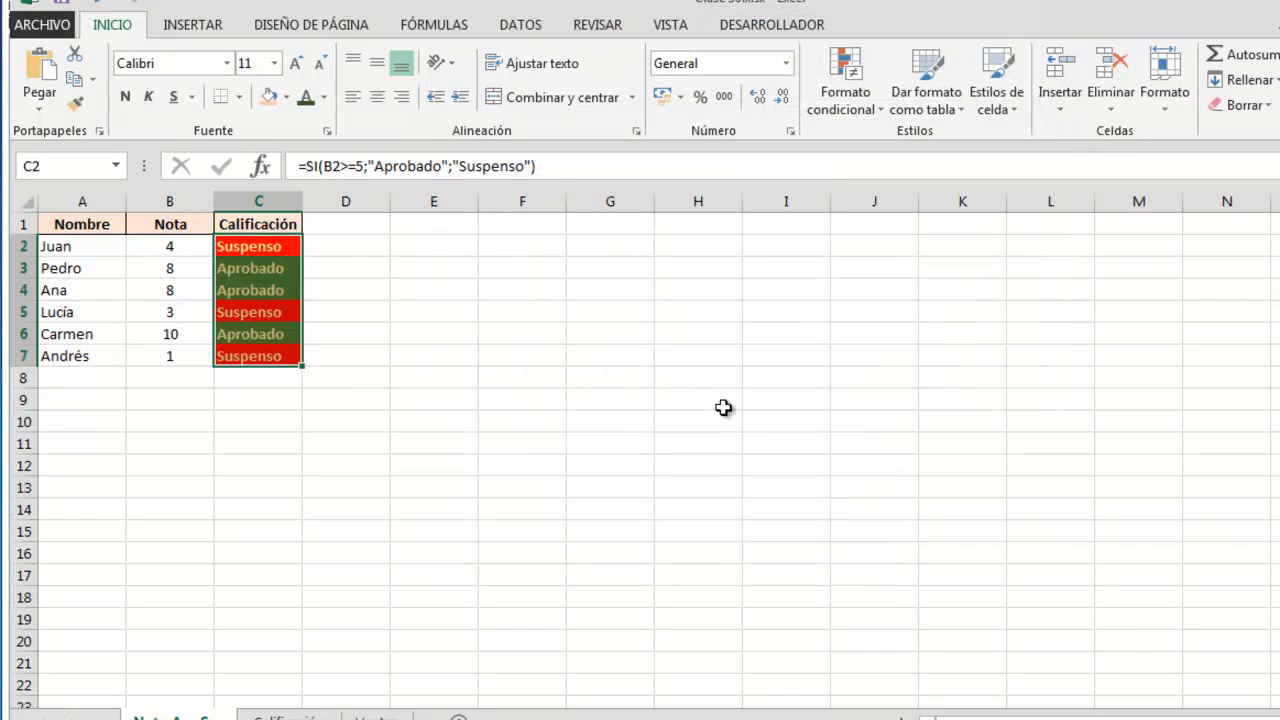
pyautogui.click(496, 419)
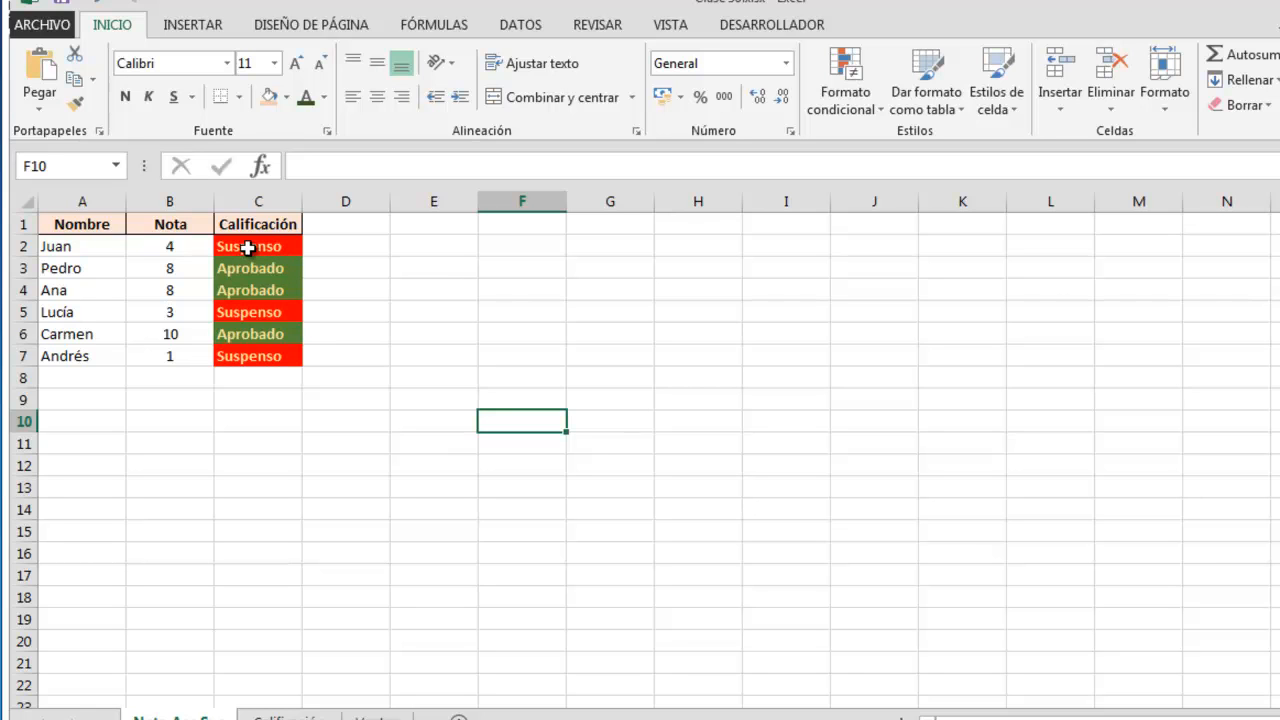
# Change the Nota in B4 to 3 to test the rules
pyautogui.click(185, 292)
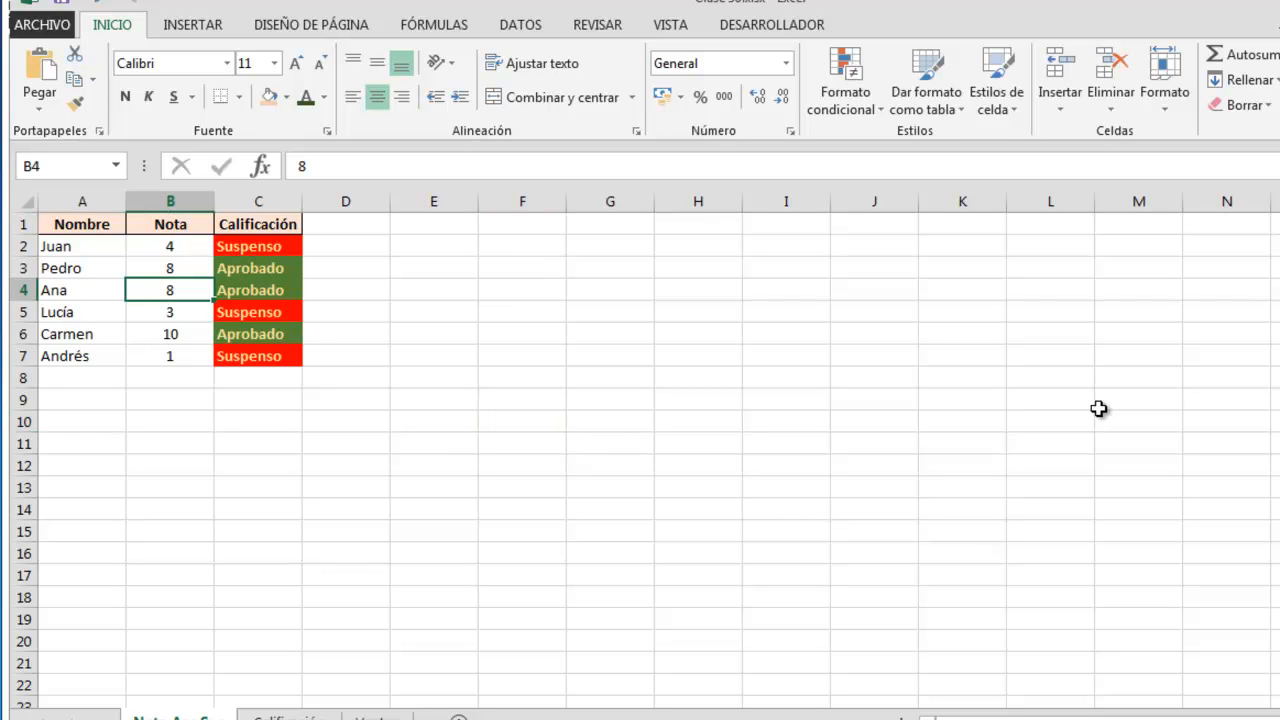
pyautogui.write('3')
pyautogui.press('Return')
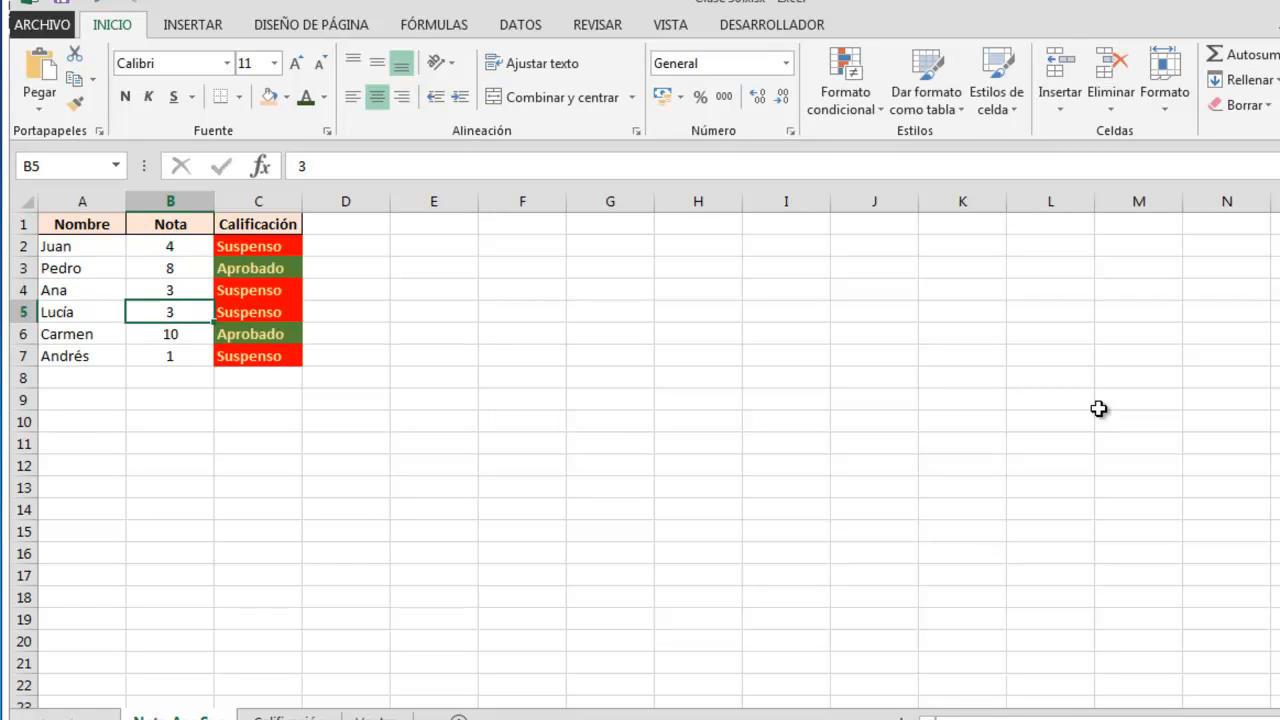
# Select the Nota values in B2:B7
pyautogui.press('Up')
pyautogui.press('Up')
pyautogui.press('Up')
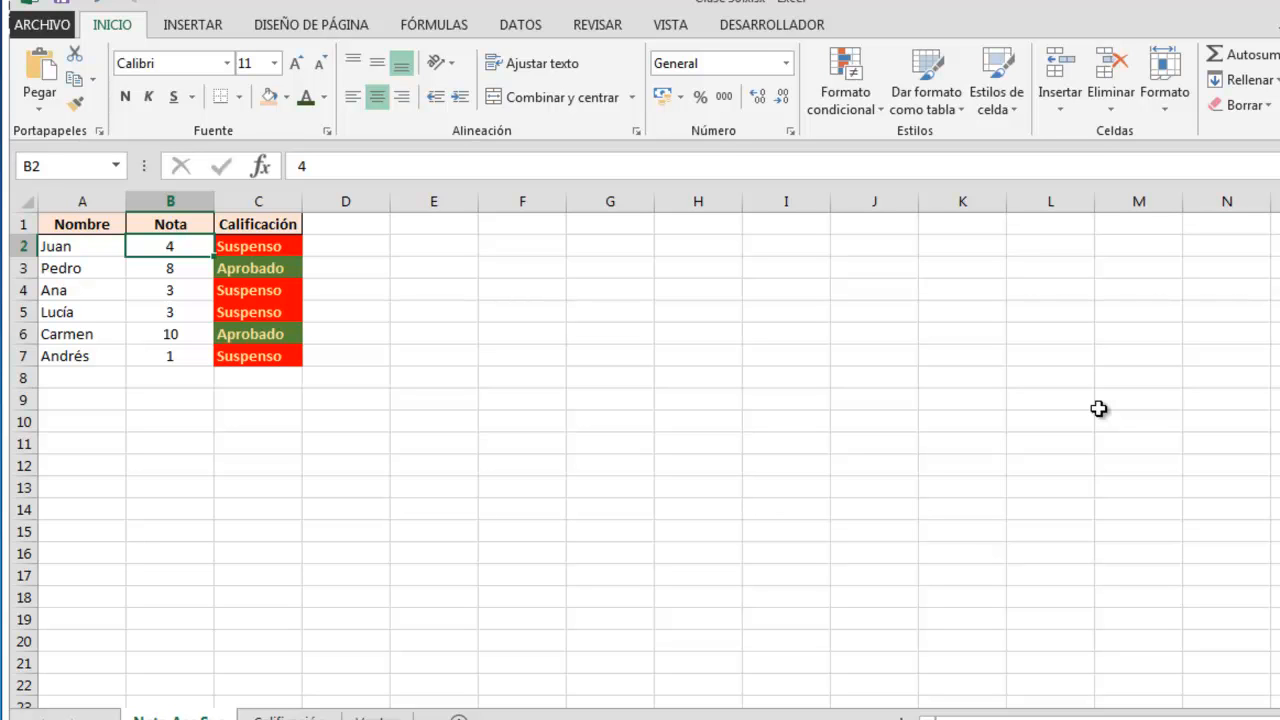
pyautogui.hotkey('shift', 'Down')
pyautogui.hotkey('shift', 'Down')
pyautogui.hotkey('shift', 'Down')
pyautogui.hotkey('shift', 'Down')
pyautogui.hotkey('shift', 'Down')
pyautogui.hotkey('shift', 'Down')
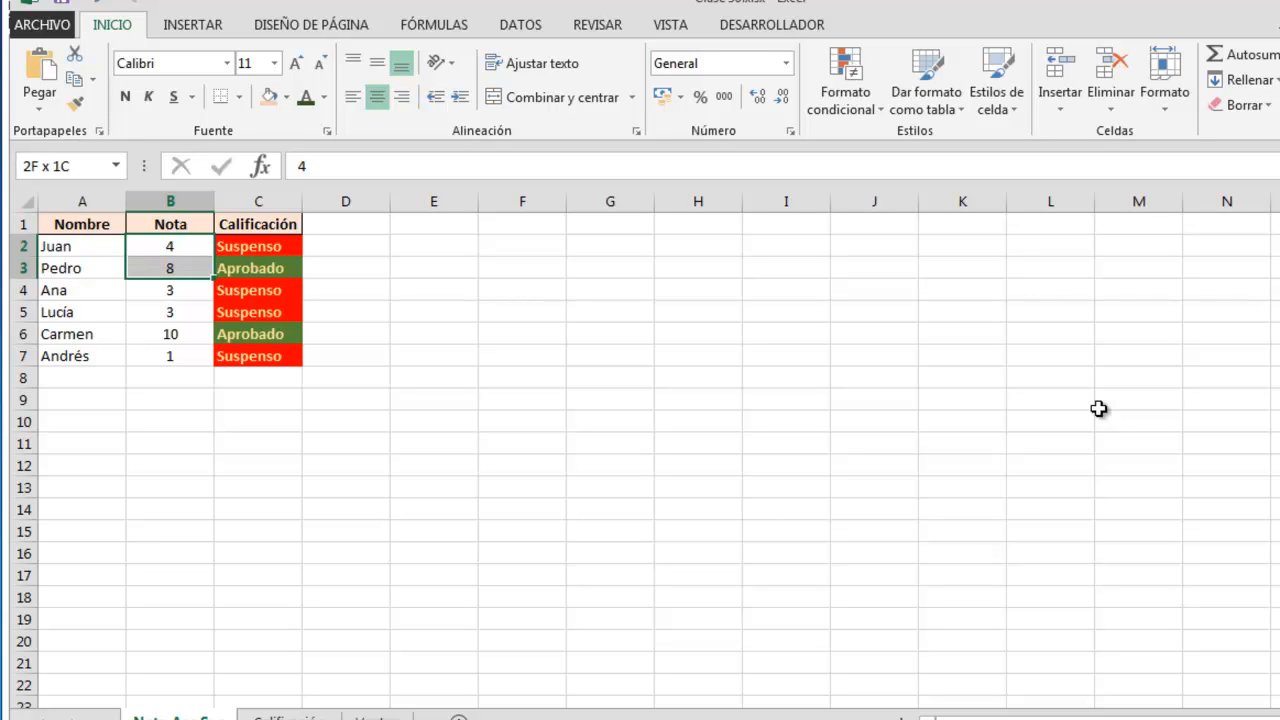
pyautogui.hotkey('shift', 'Up')
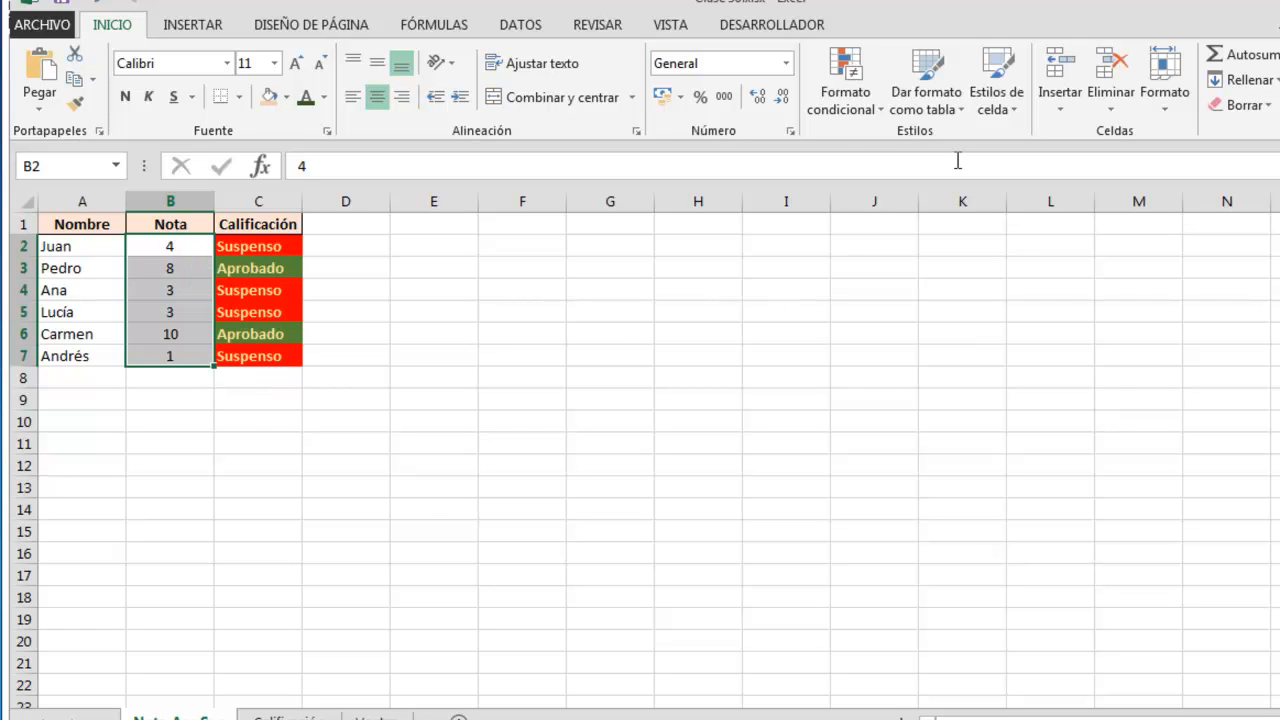
# Examine the highlight rules Es mayor que and Es menor que for the Nota values, compared with Es igual a and Texto que contiene
pyautogui.click(866, 95)
pyautogui.moveTo(882, 162)
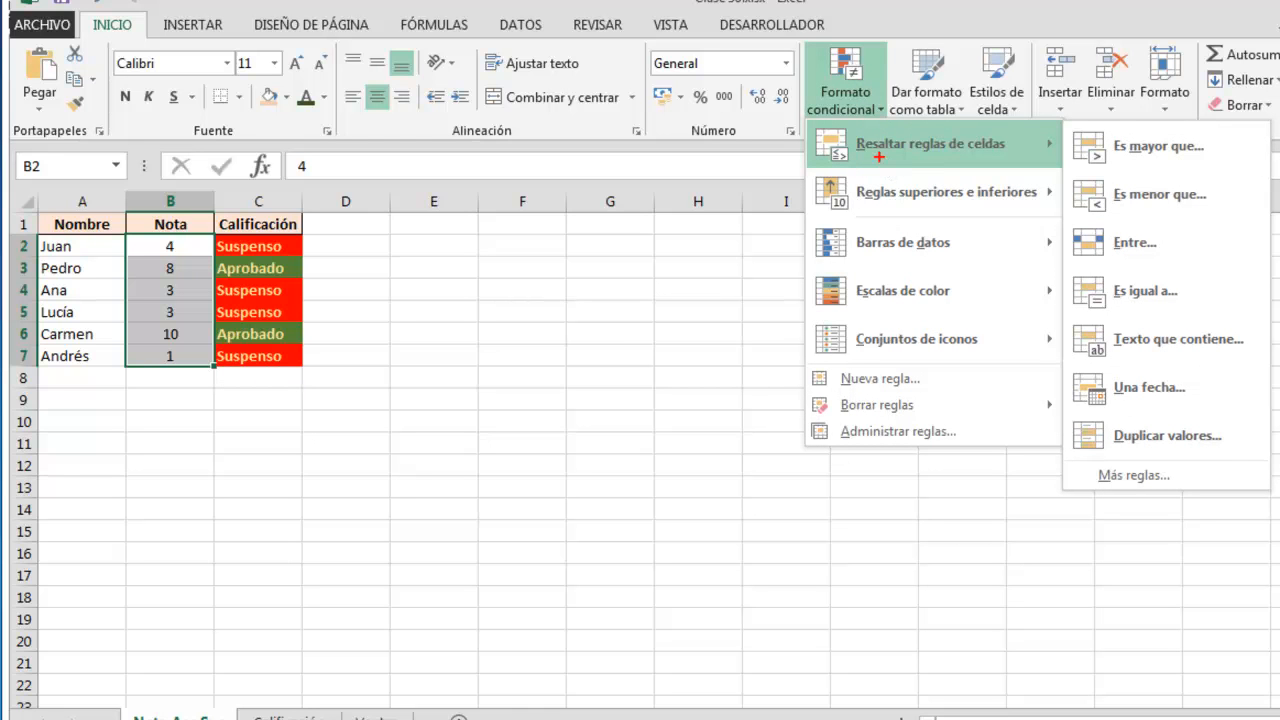
pyautogui.moveTo(304, 247); pyautogui.dragTo(404, 247)
pyautogui.moveTo(163, 244); pyautogui.dragTo(189, 255)
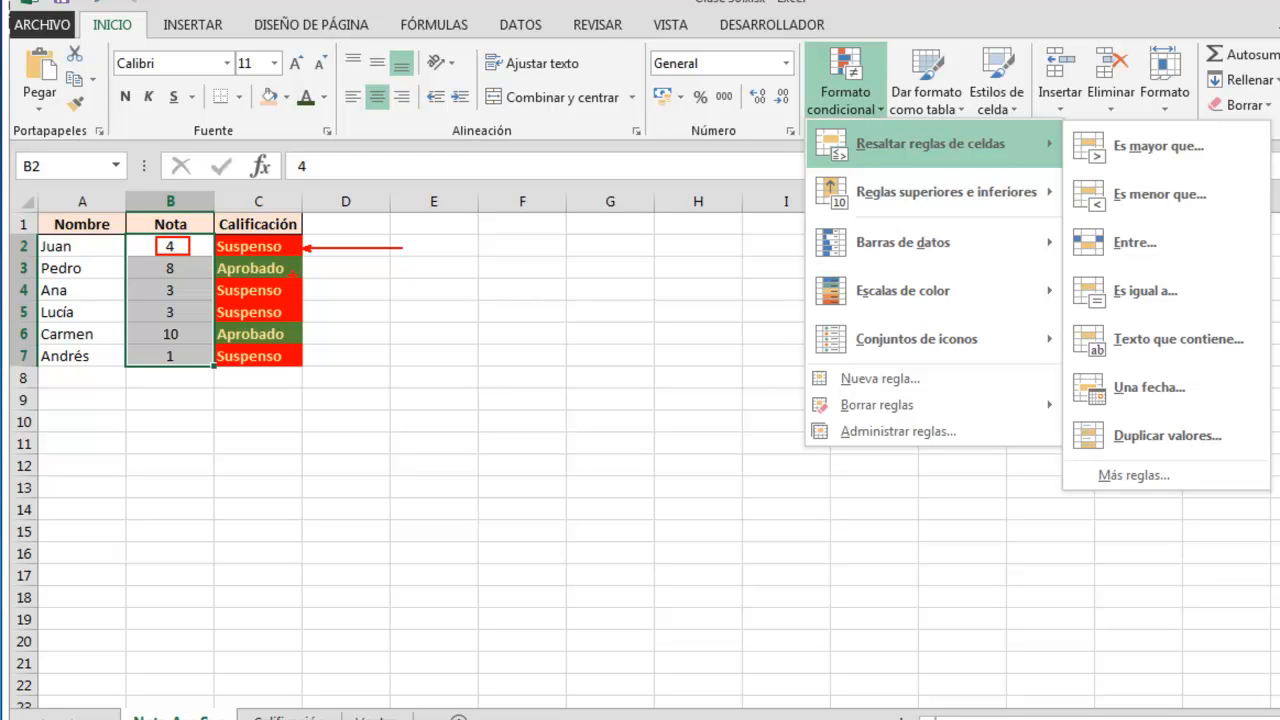
pyautogui.moveTo(300, 267); pyautogui.dragTo(402, 267)
pyautogui.moveTo(1063, 264); pyautogui.dragTo(1215, 308)
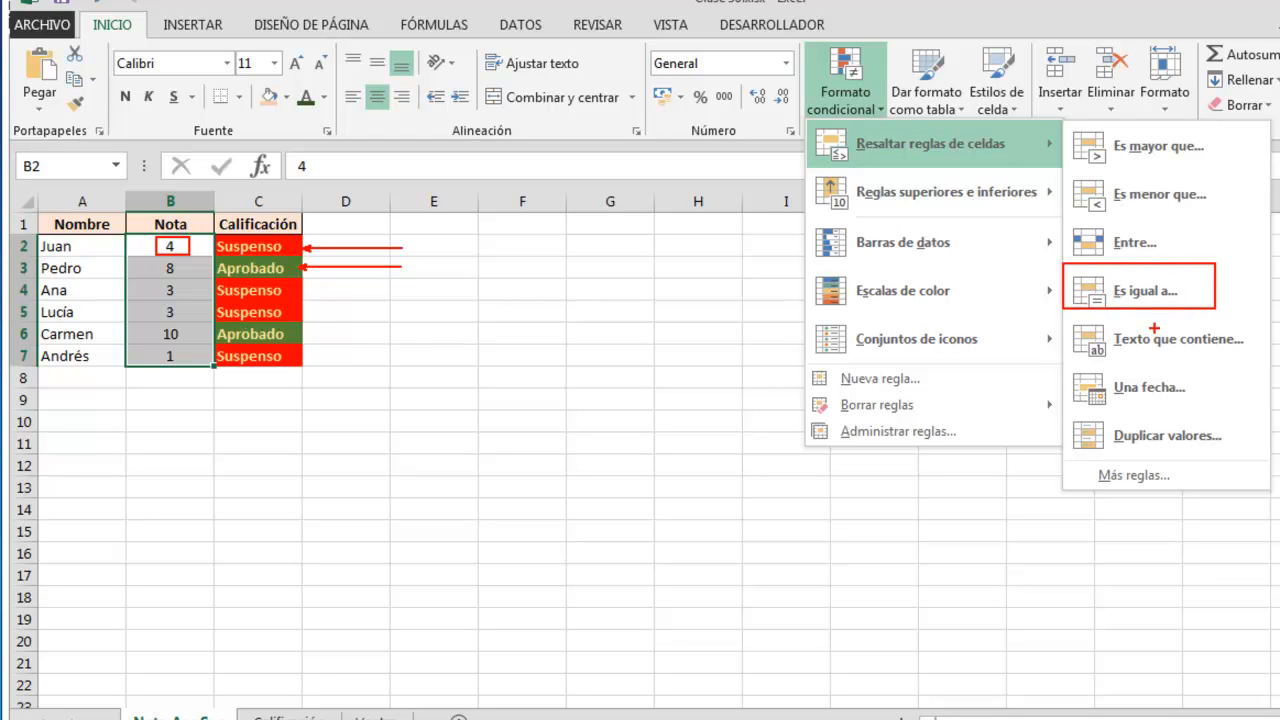
pyautogui.moveTo(1058, 313)
pyautogui.mouseDown()
pyautogui.moveTo(1098, 344)
pyautogui.moveTo(1276, 356)
pyautogui.mouseUp()
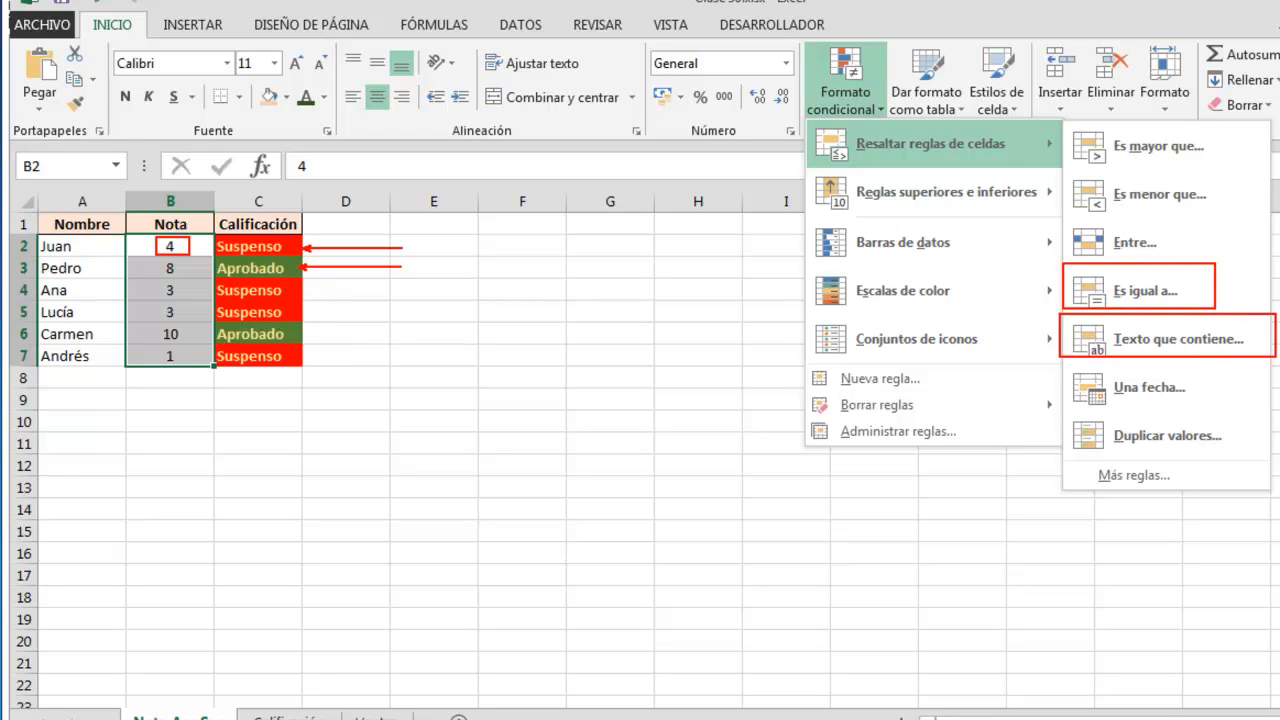
pyautogui.moveTo(1208, 148); pyautogui.dragTo(1279, 148)
pyautogui.moveTo(1226, 198); pyautogui.dragTo(1279, 198)
pyautogui.moveTo(1052, 120)
pyautogui.mouseDown()
pyautogui.moveTo(1150, 200)
pyautogui.moveTo(1272, 212)
pyautogui.mouseUp()
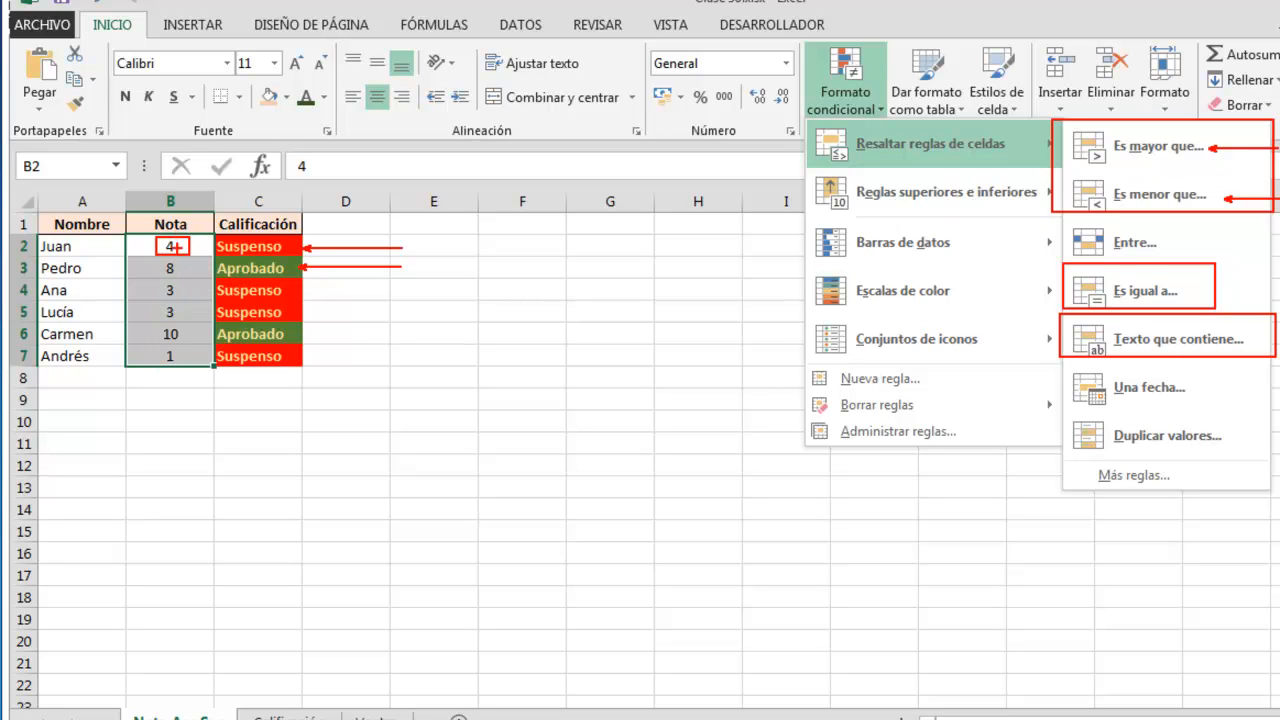
pyautogui.moveTo(140, 233); pyautogui.dragTo(196, 377)
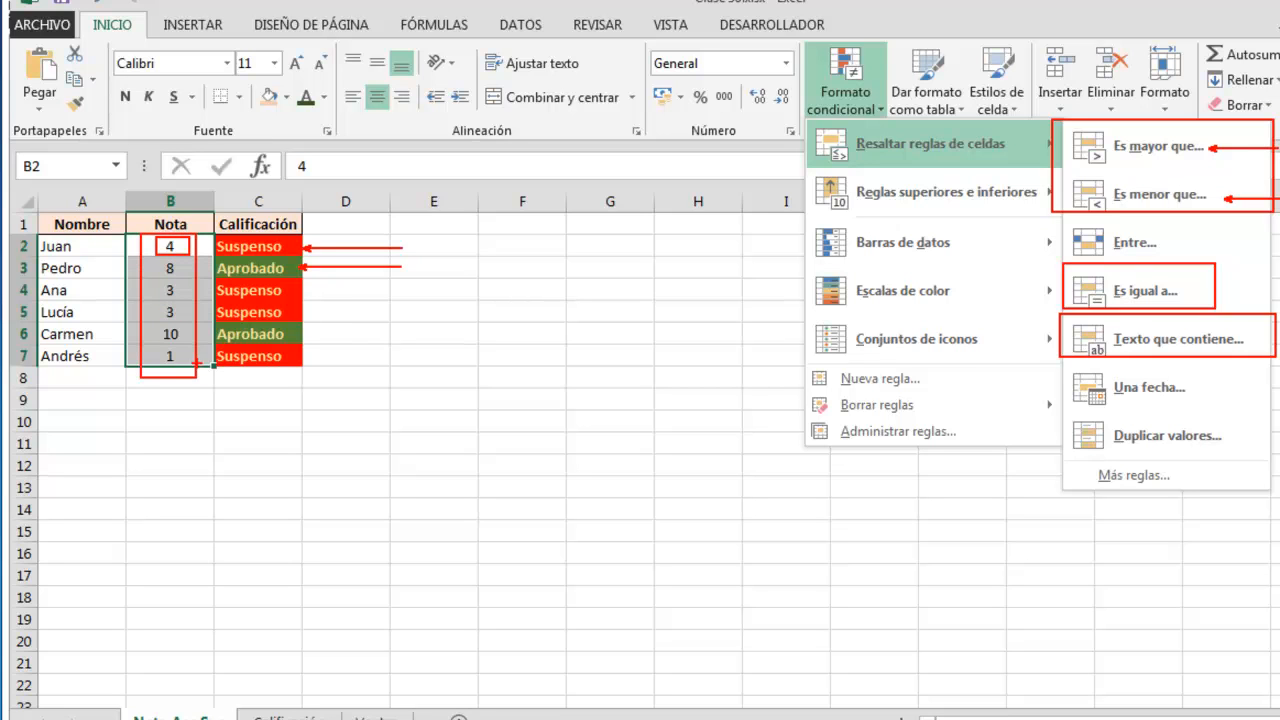
pyautogui.press('Escape')
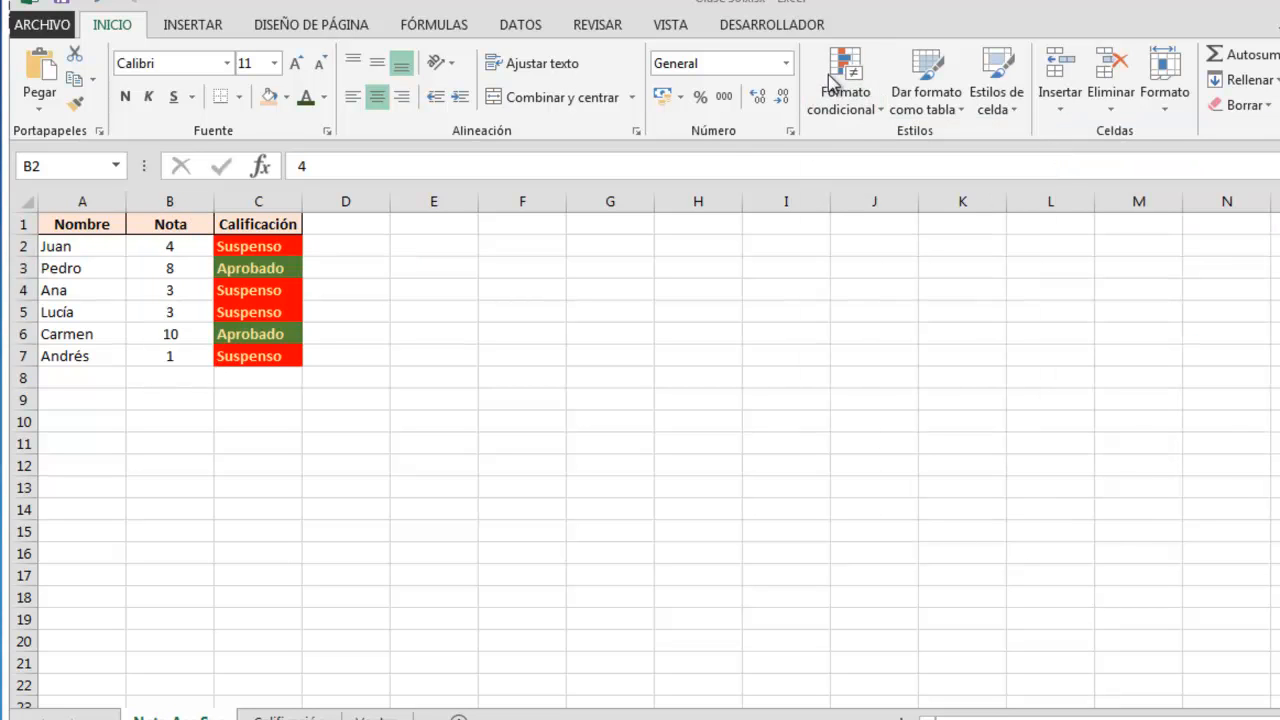
# Start an Es menor que highlight rule for the Nota values in B2:B7 and examine its comparison value
pyautogui.click(848, 75)
pyautogui.moveTo(940, 144)
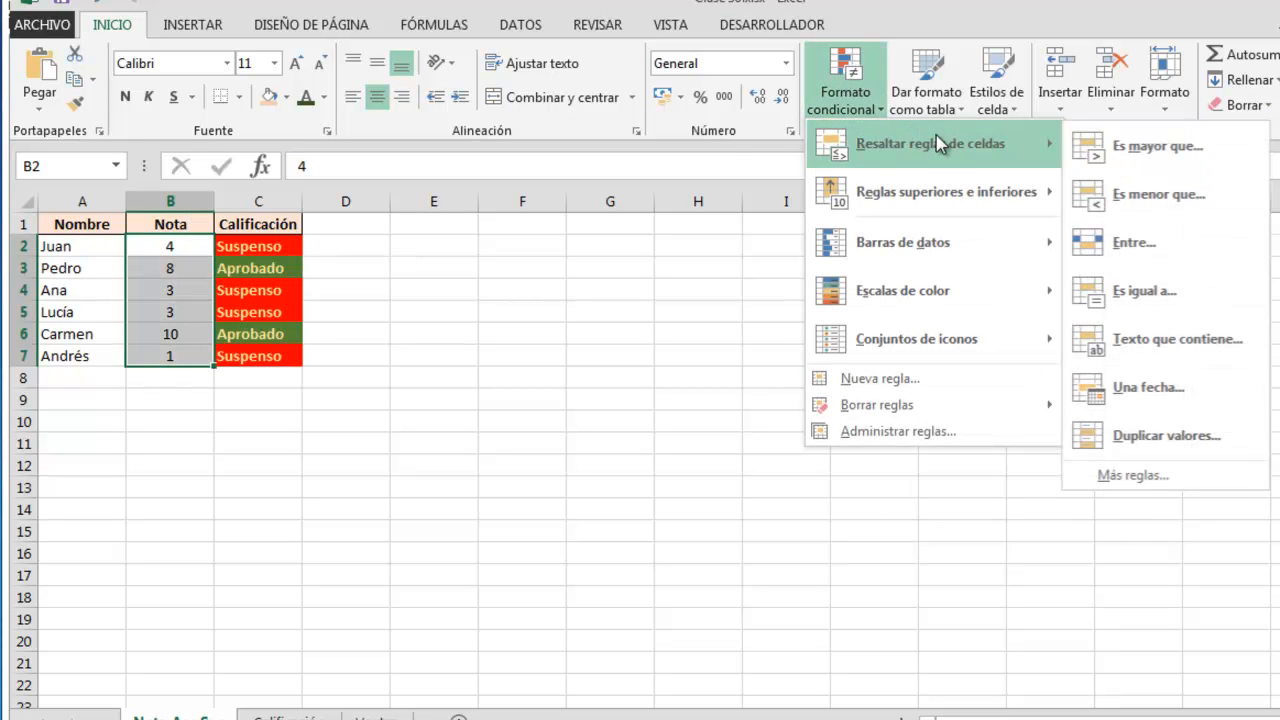
pyautogui.click(1199, 199)
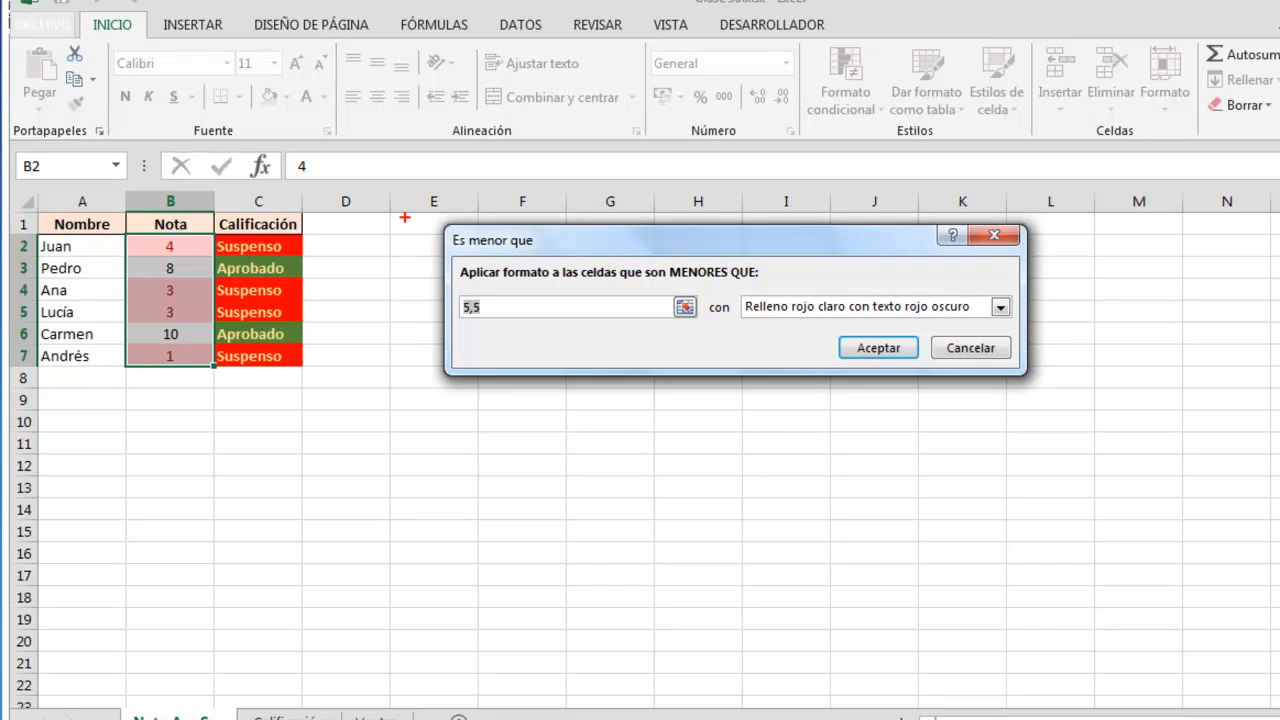
pyautogui.moveTo(433, 214)
pyautogui.mouseDown()
pyautogui.moveTo(640, 344)
pyautogui.moveTo(1040, 392)
pyautogui.mouseUp()
pyautogui.moveTo(446, 228)
pyautogui.mouseDown()
pyautogui.moveTo(500, 252)
pyautogui.moveTo(548, 252)
pyautogui.moveTo(590, 283)
pyautogui.moveTo(760, 284)
pyautogui.mouseUp()
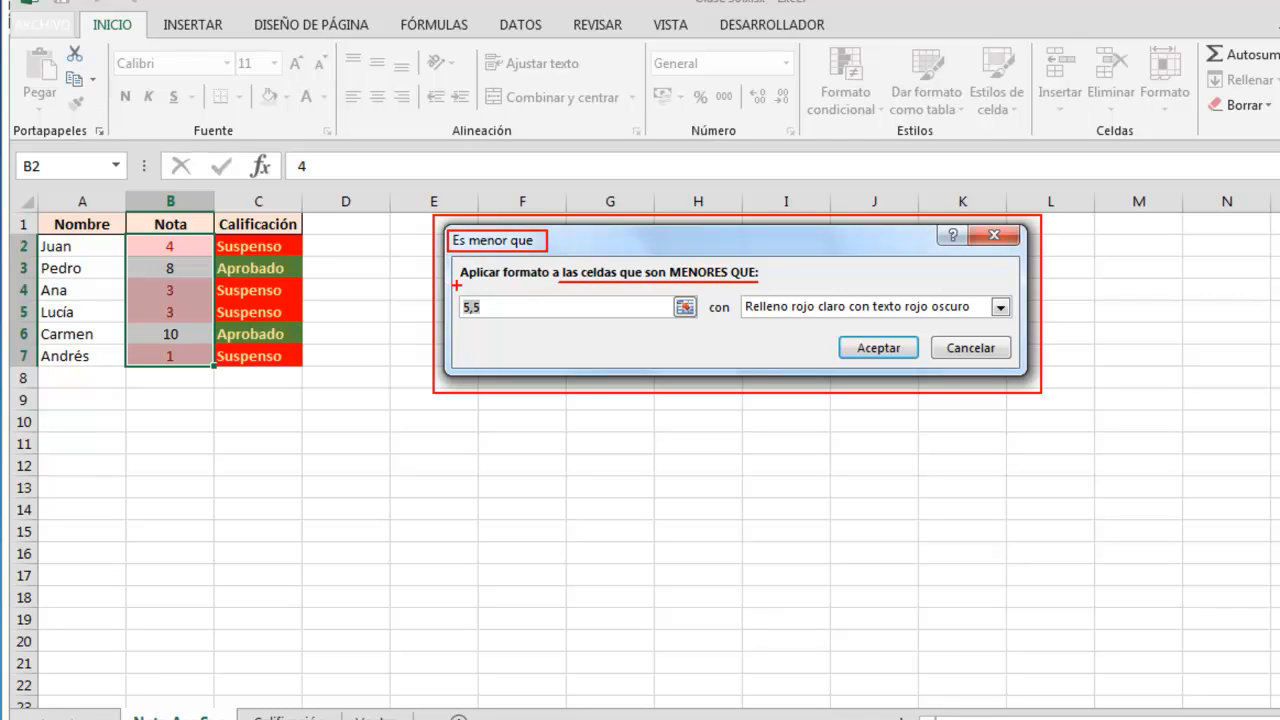
pyautogui.moveTo(453, 290)
pyautogui.mouseDown()
pyautogui.moveTo(508, 329)
pyautogui.moveTo(590, 348)
pyautogui.mouseUp()
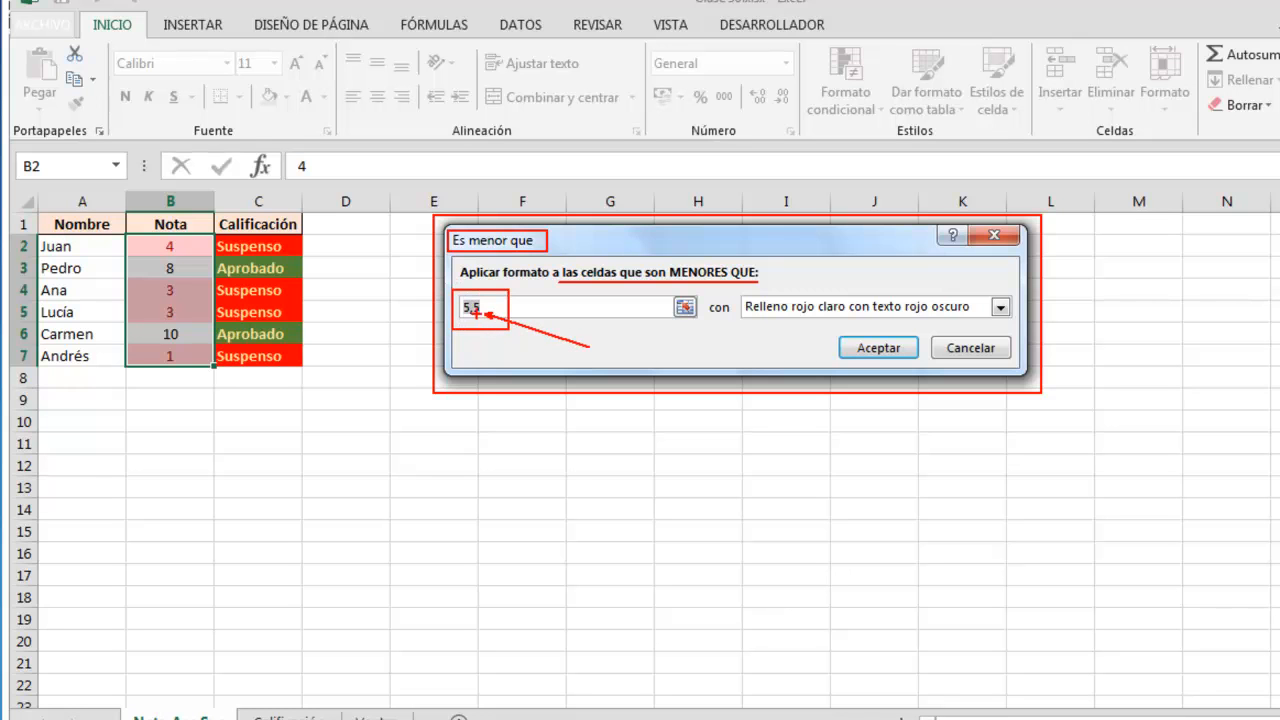
pyautogui.press('Escape')
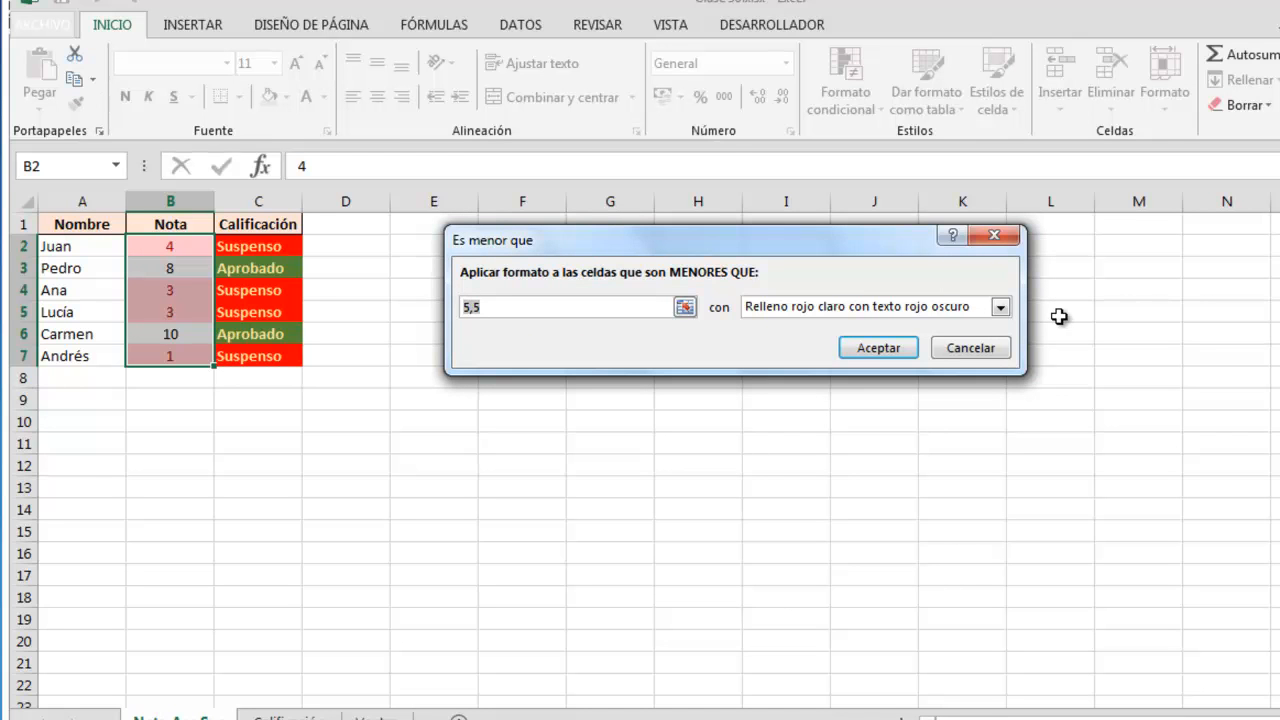
# Set the rule to values less than 5 and give it a custom format with a light gold font and a bright red fill
pyautogui.write('5')
pyautogui.click(1000, 308)
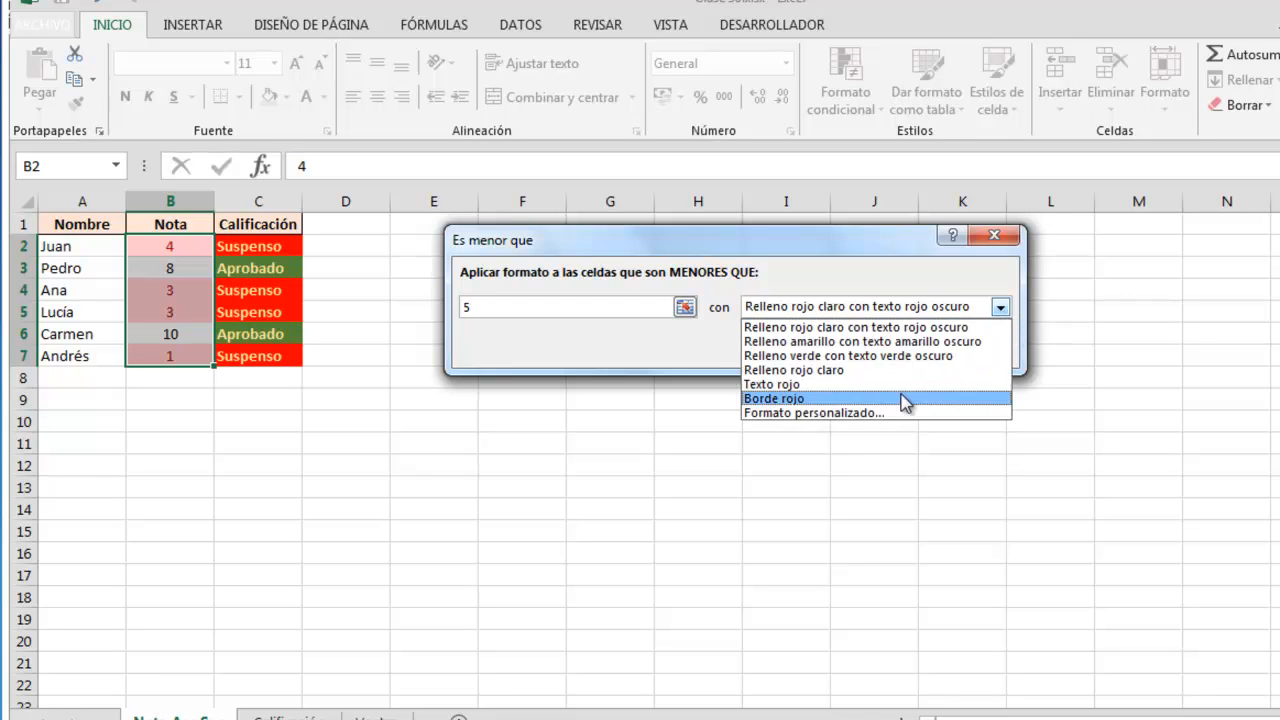
pyautogui.click(879, 414)
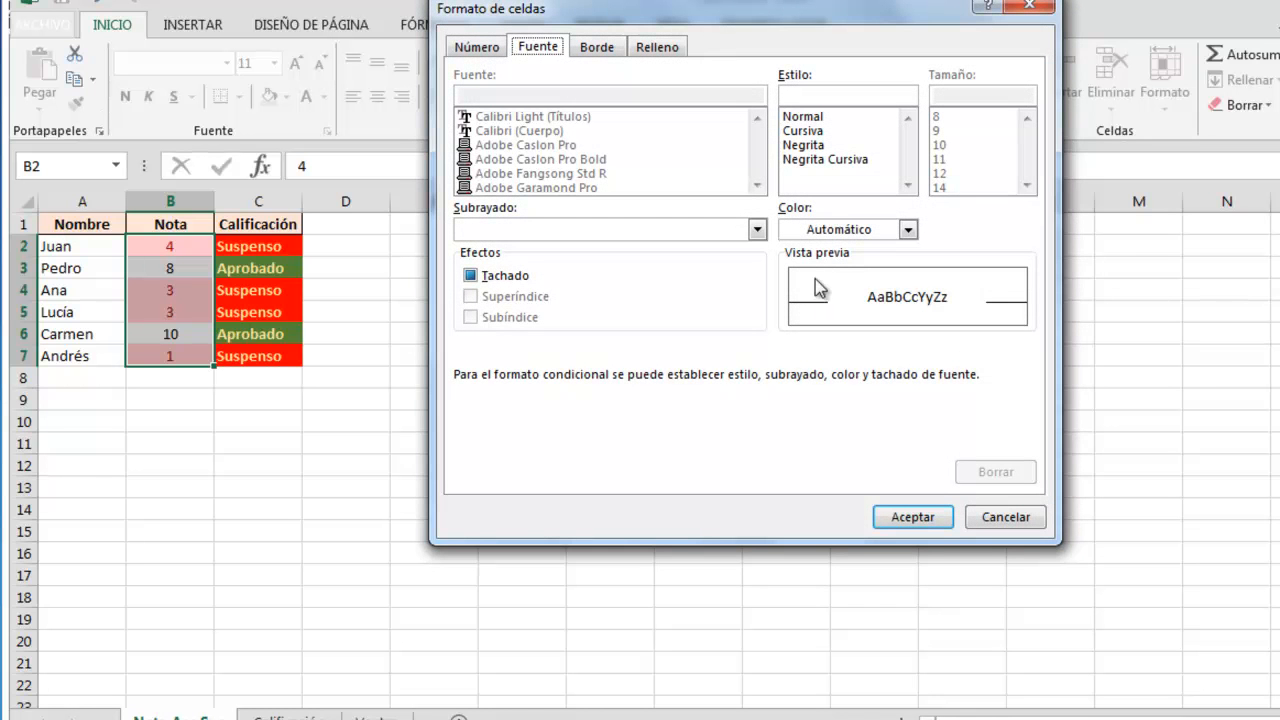
pyautogui.click(907, 229)
pyautogui.click(921, 342)
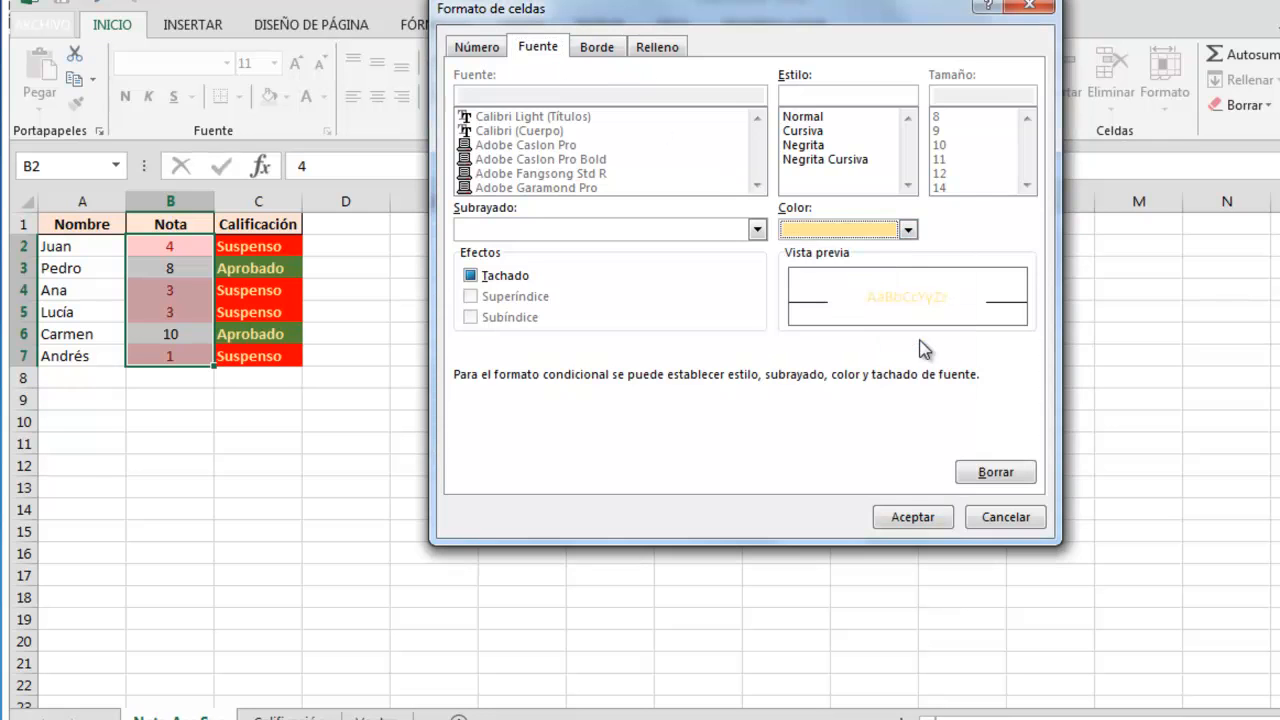
pyautogui.click(673, 52)
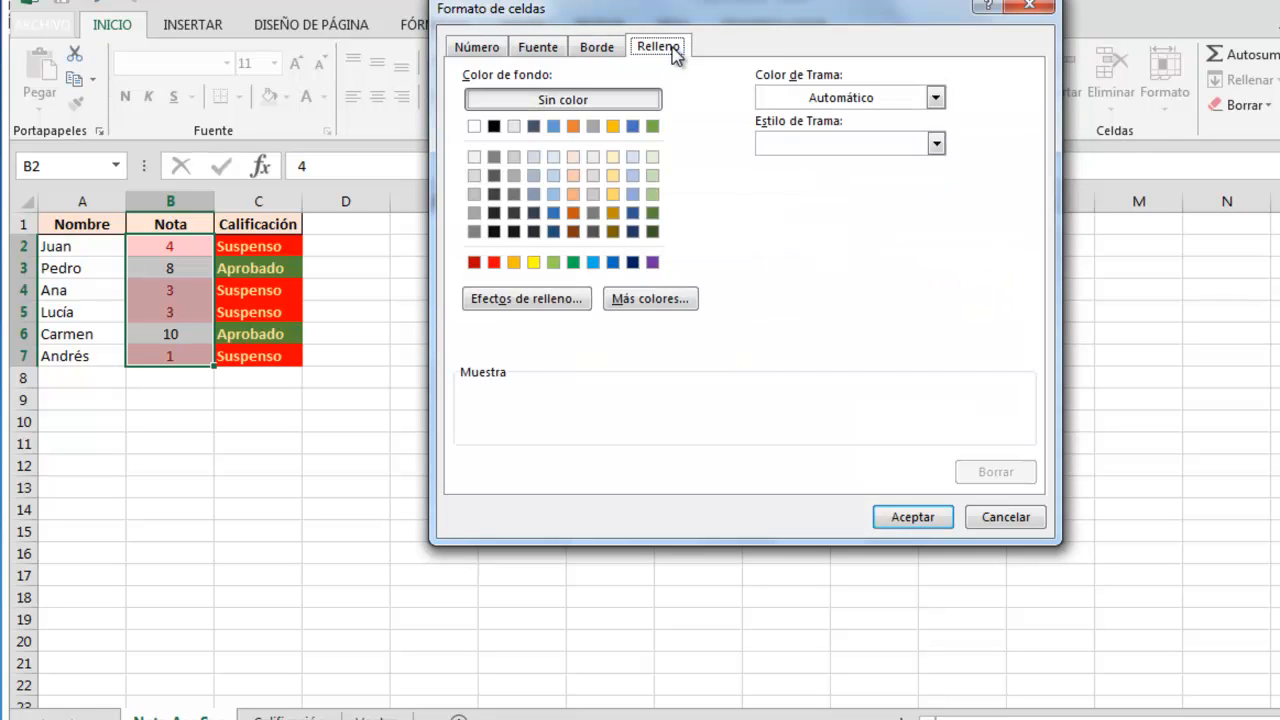
pyautogui.click(494, 262)
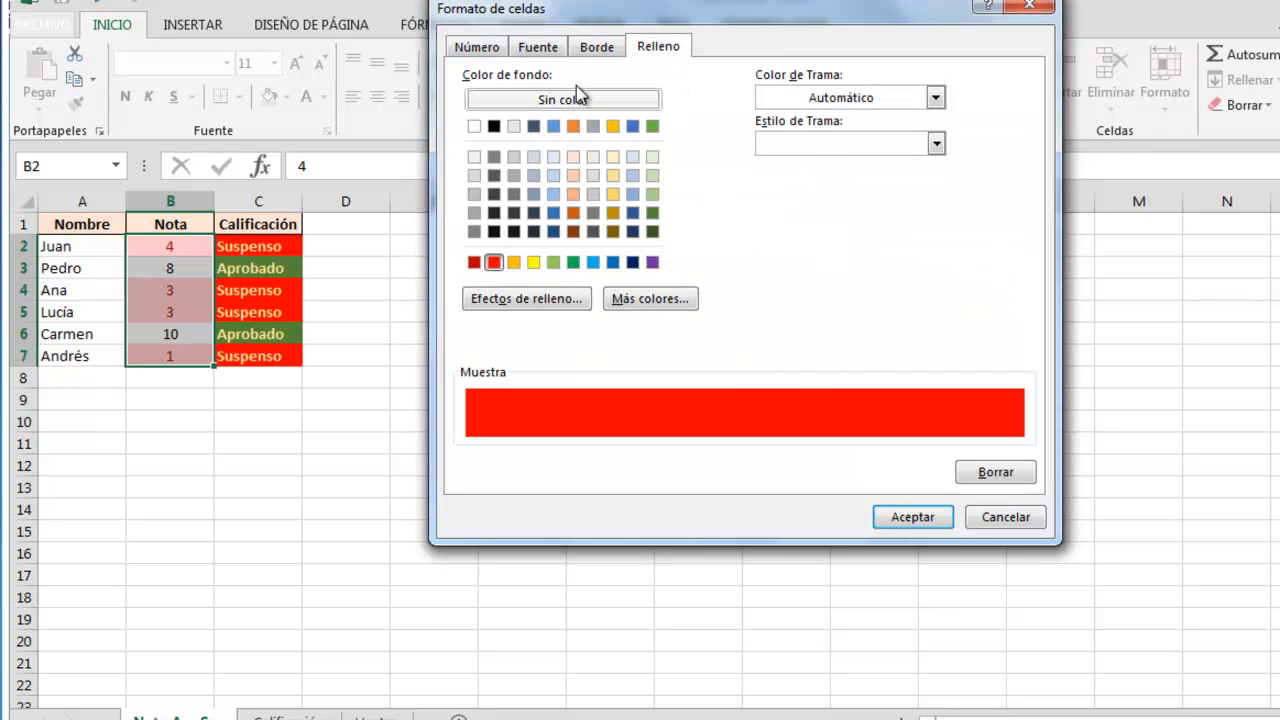
# Set the custom format's font style to Negrita and apply the less-than-5 rule to the Nota values
pyautogui.click(538, 47)
pyautogui.click(812, 146)
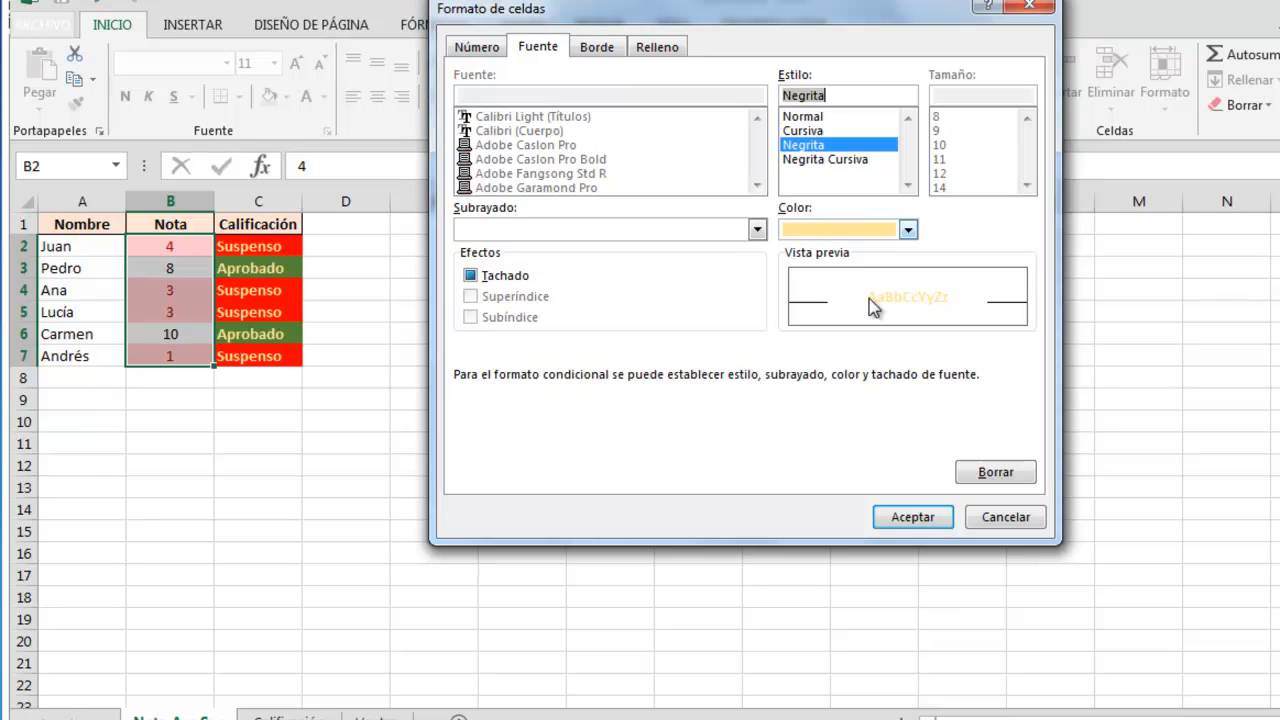
pyautogui.click(912, 518)
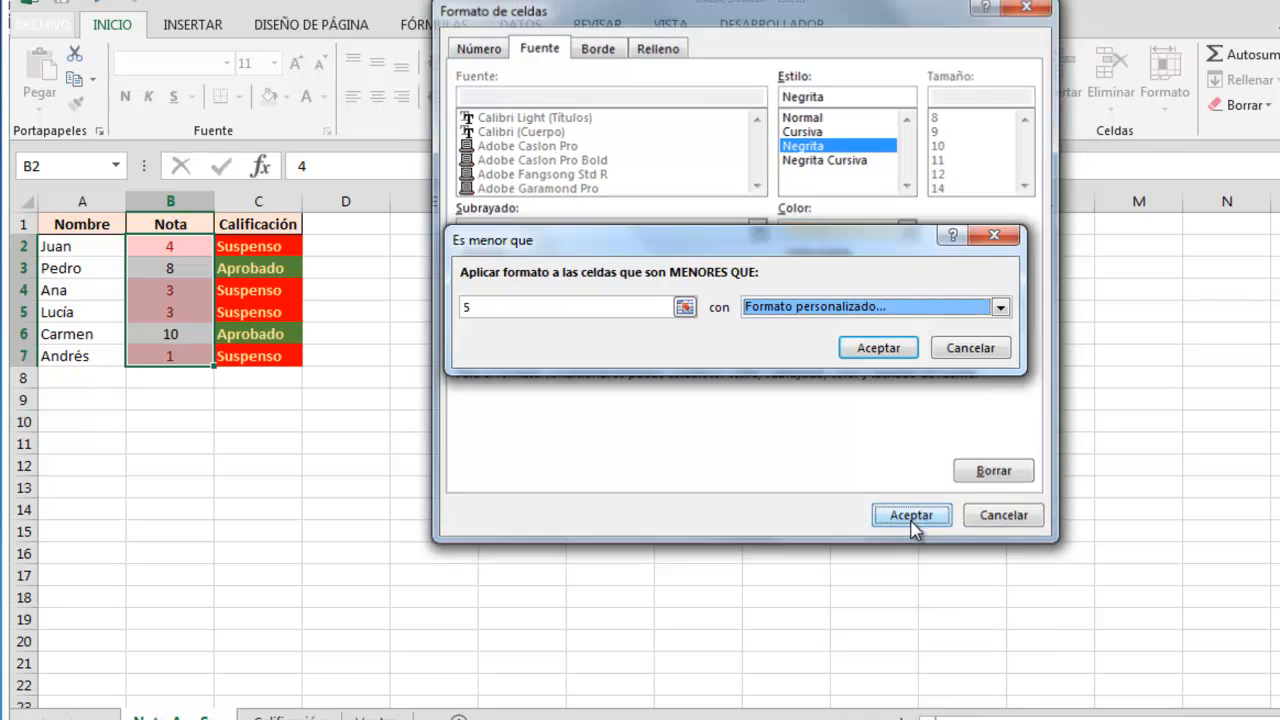
pyautogui.click(860, 348)
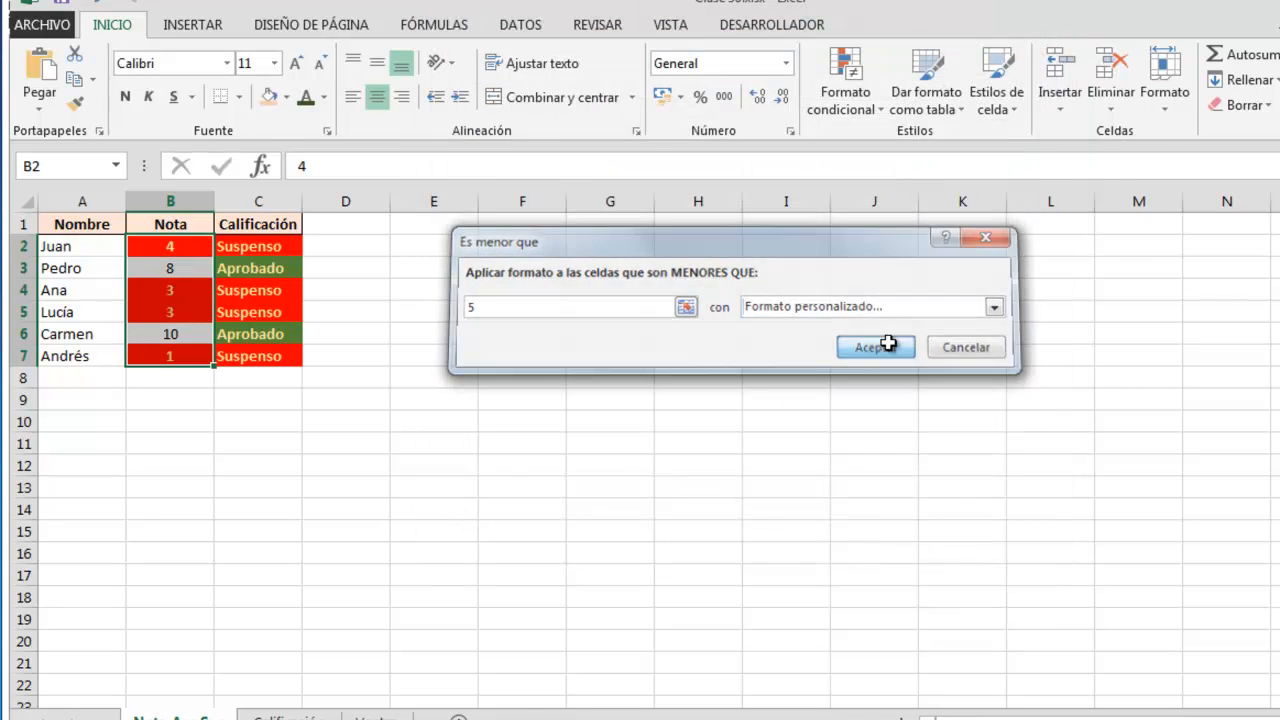
pyautogui.click(165, 448)
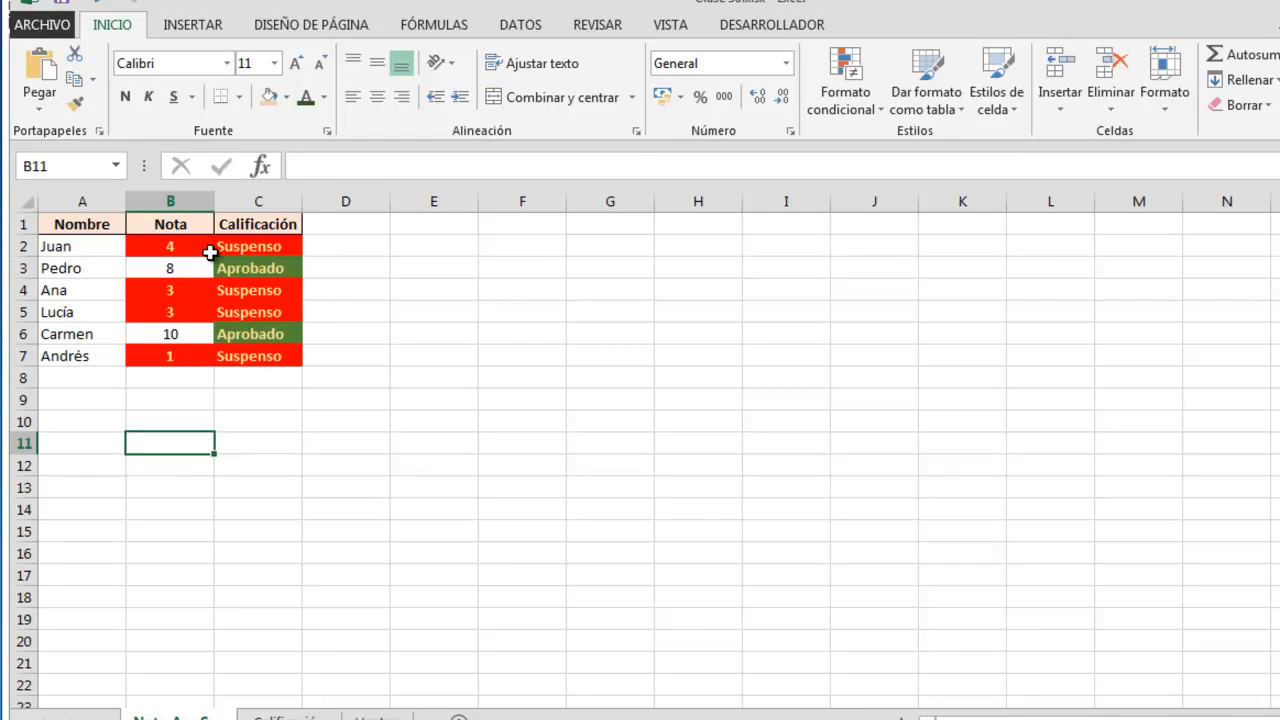
# Change the Nota in B4 to 7 and check how its colouring responds
pyautogui.moveTo(181, 251); pyautogui.dragTo(178, 358)
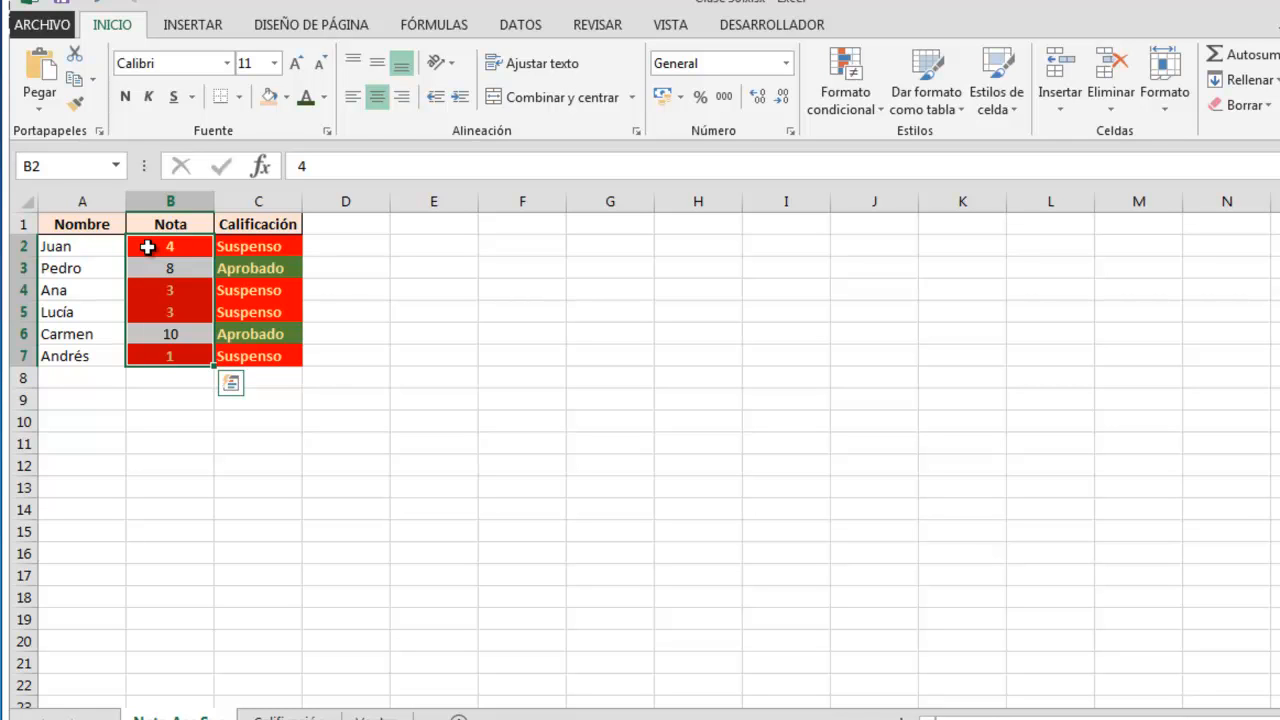
pyautogui.click(148, 247)
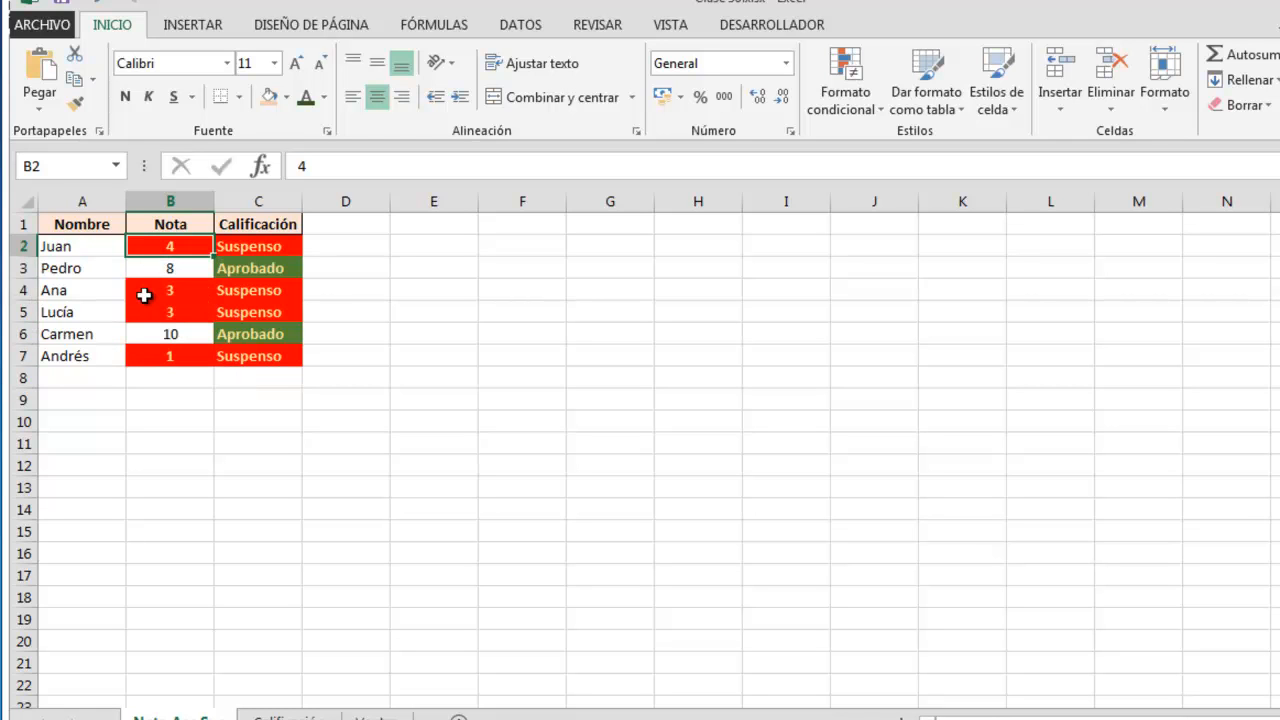
pyautogui.click(145, 293)
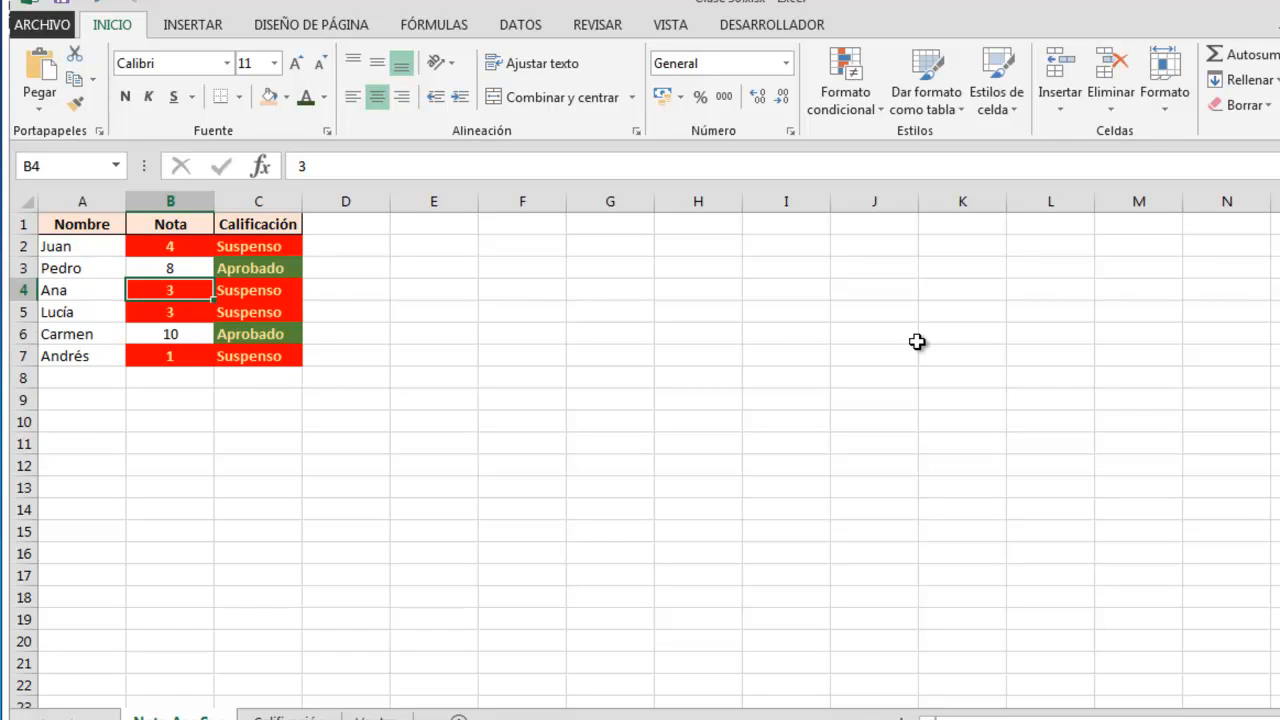
pyautogui.write('7')
pyautogui.press('Return')
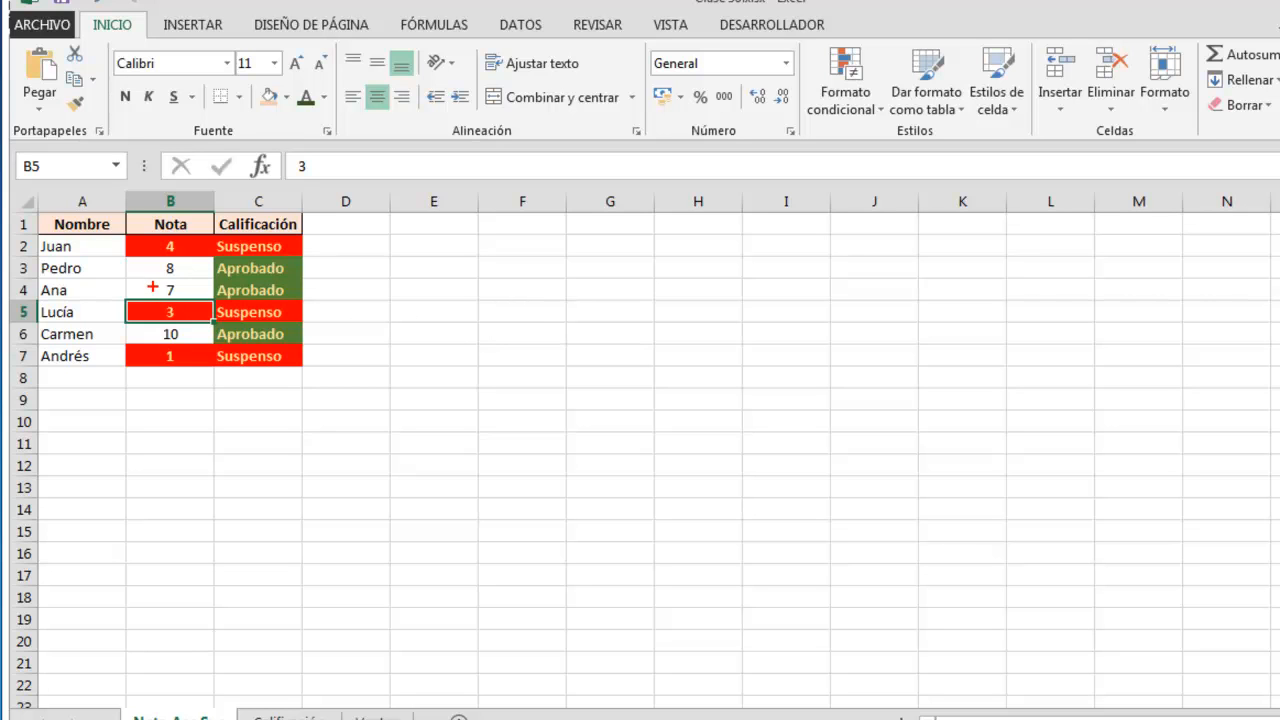
pyautogui.moveTo(141, 281); pyautogui.dragTo(106, 228)
pyautogui.moveTo(147, 290)
pyautogui.mouseDown()
pyautogui.moveTo(82, 207)
pyautogui.moveTo(150, 288)
pyautogui.mouseUp()
pyautogui.moveTo(159, 280); pyautogui.dragTo(185, 299)
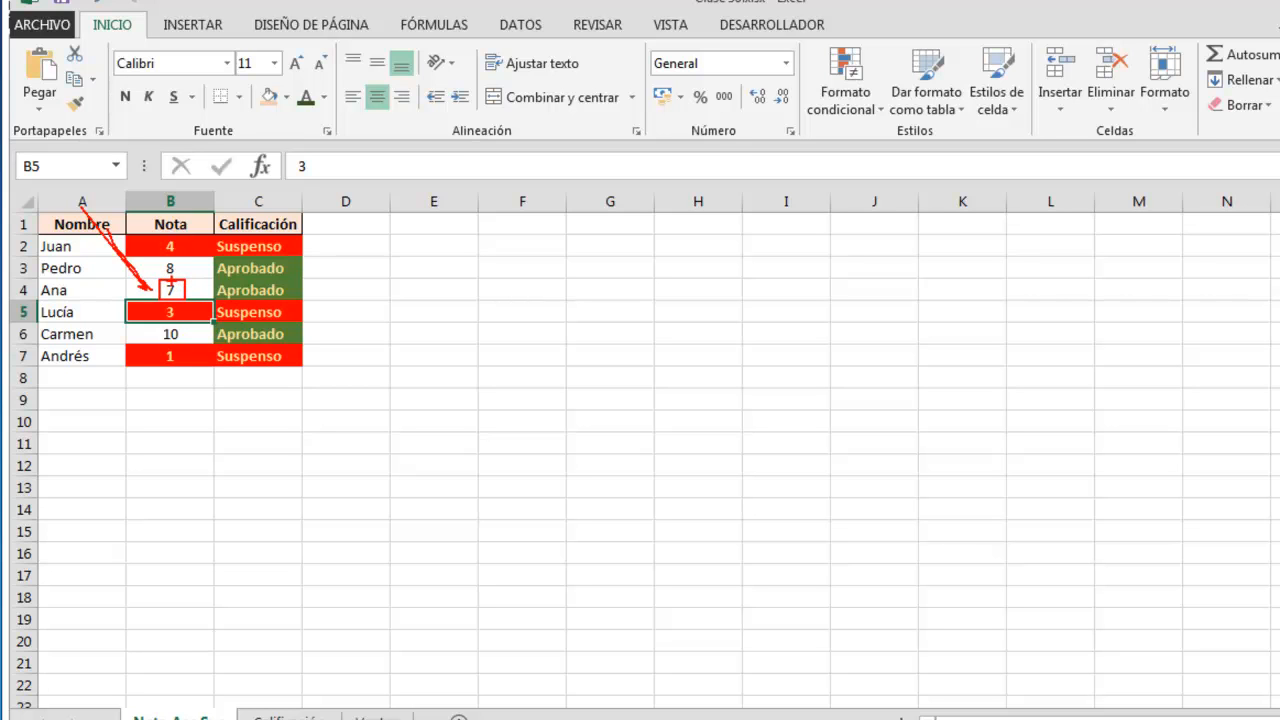
pyautogui.moveTo(156, 324); pyautogui.dragTo(214, 370)
# Select the Nota values in B2:B7 and examine the Es mayor que, Es menor que and Más reglas highlight options
pyautogui.moveTo(177, 251)
pyautogui.mouseDown()
pyautogui.moveTo(191, 374)
pyautogui.moveTo(191, 356)
pyautogui.mouseUp()
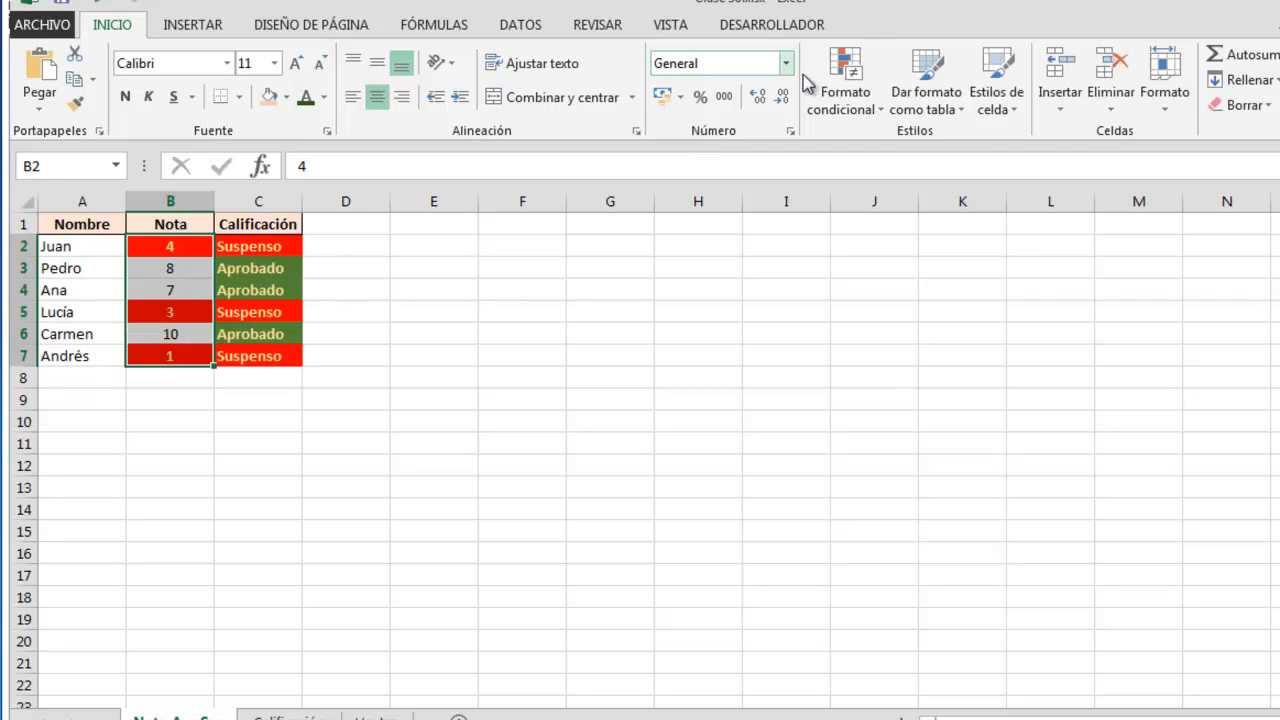
pyautogui.click(845, 77)
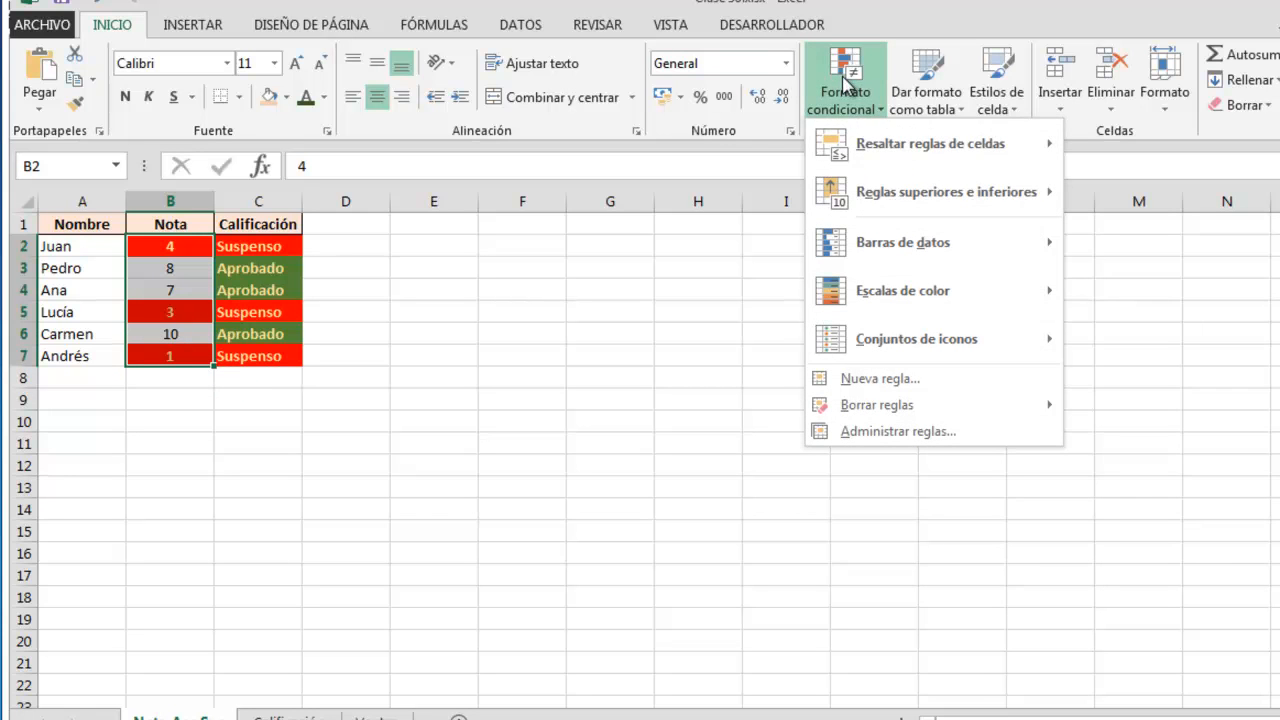
pyautogui.moveTo(924, 152)
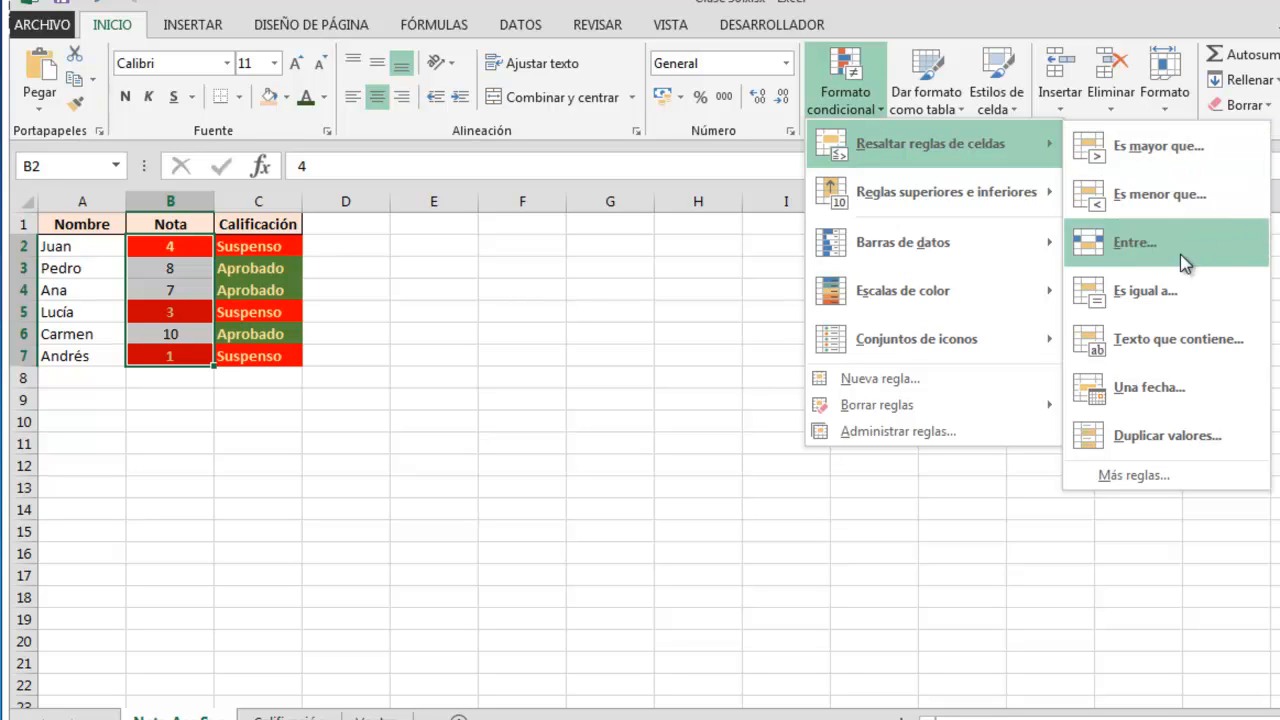
pyautogui.click(1194, 478)
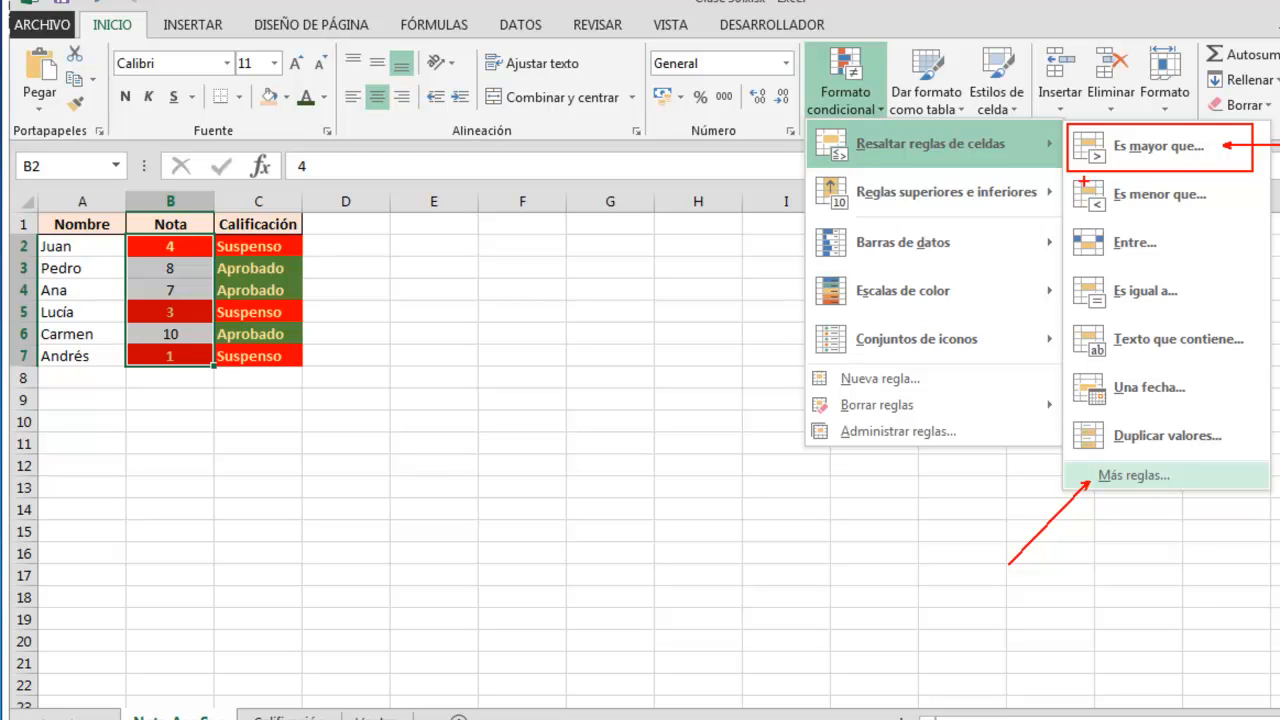
pyautogui.moveTo(1070, 176); pyautogui.dragTo(1238, 220)
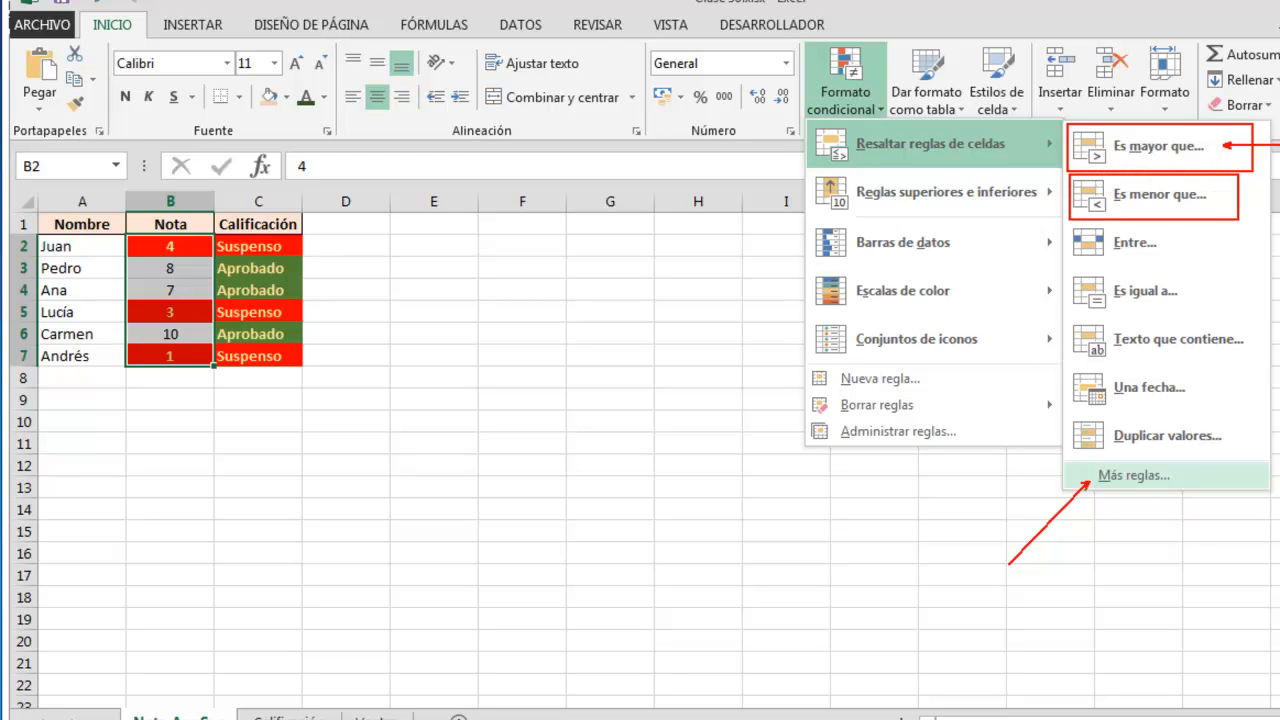
pyautogui.moveTo(1120, 154); pyautogui.dragTo(1198, 154)
pyautogui.moveTo(1120, 203); pyautogui.dragTo(1206, 202)
pyautogui.press('Escape')
# Create a custom highlight rule for B2:B7 that formats cell values mayor o igual que 5
pyautogui.click(860, 93)
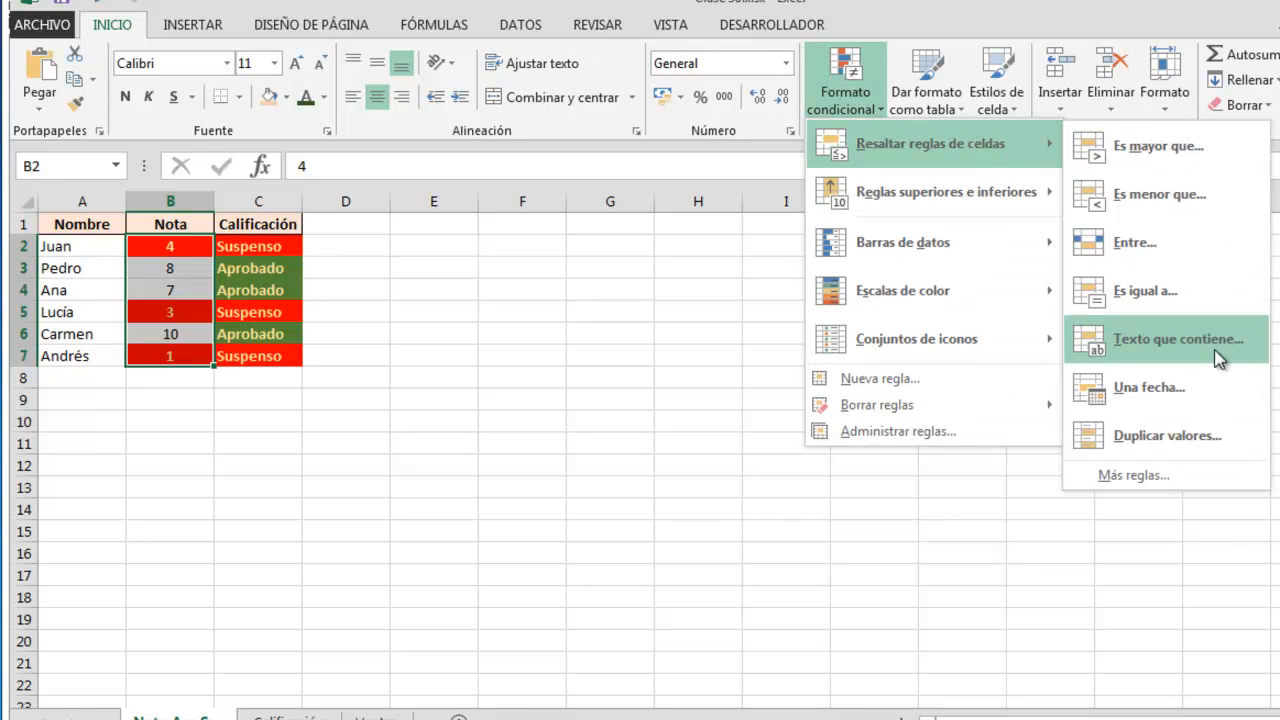
pyautogui.click(1132, 475)
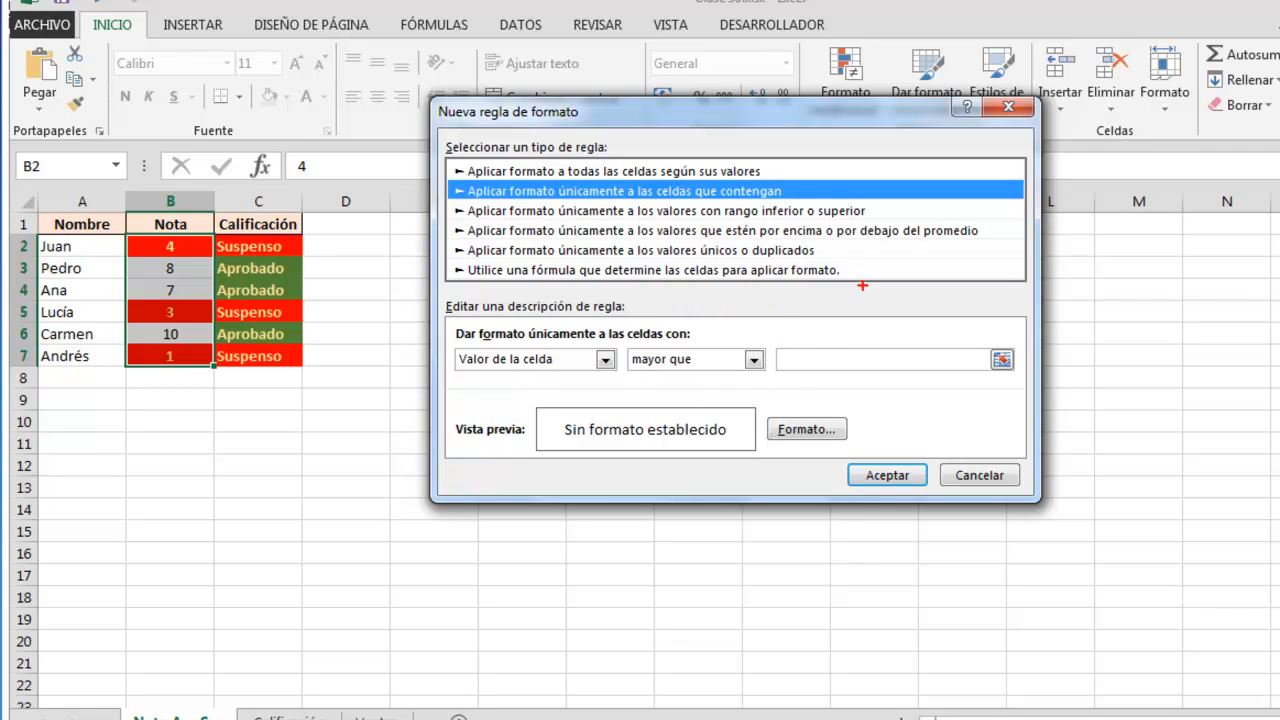
pyautogui.moveTo(440, 298)
pyautogui.mouseDown()
pyautogui.moveTo(576, 372)
pyautogui.moveTo(1034, 379)
pyautogui.mouseUp()
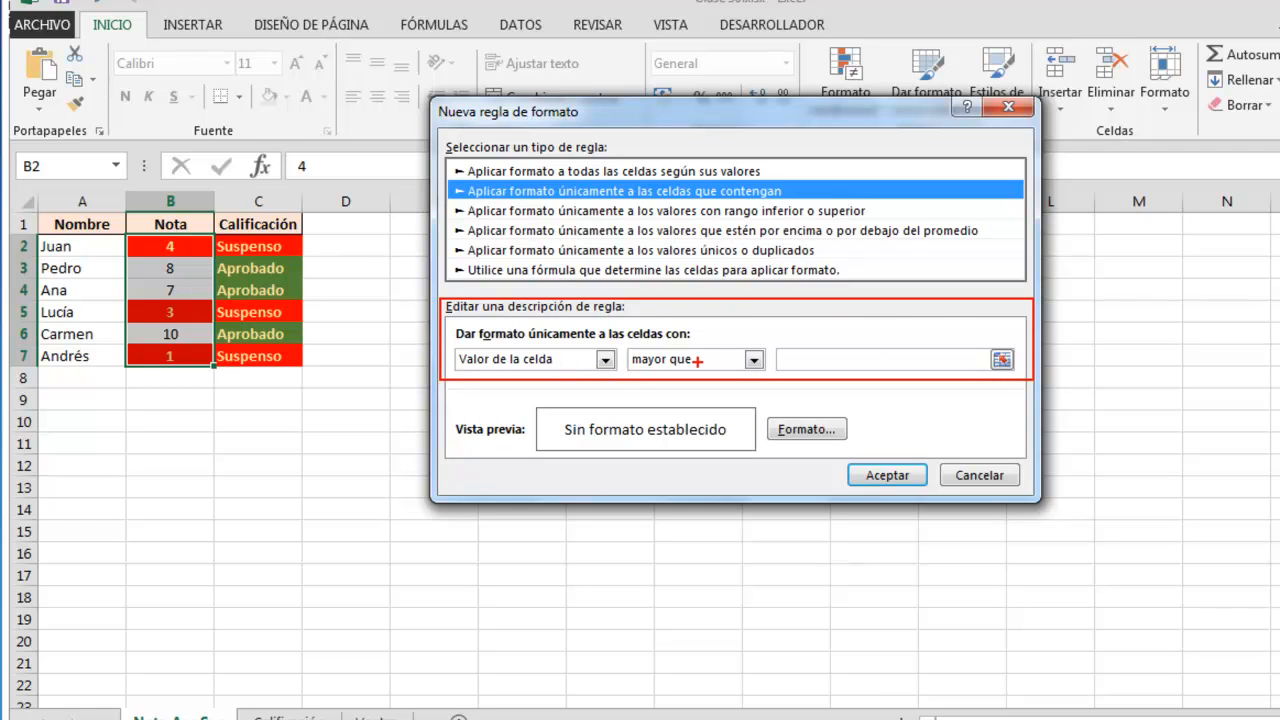
pyautogui.moveTo(694, 357); pyautogui.dragTo(689, 334)
pyautogui.click(754, 359)
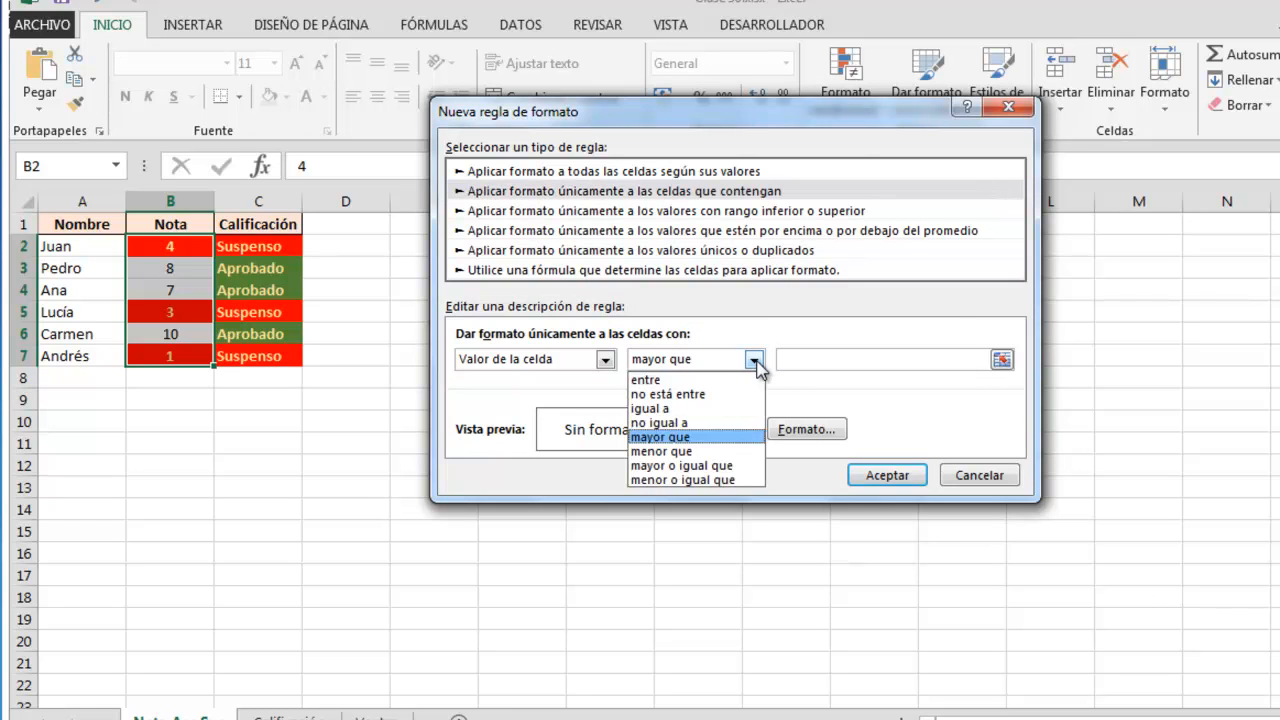
pyautogui.click(749, 467)
pyautogui.click(822, 358)
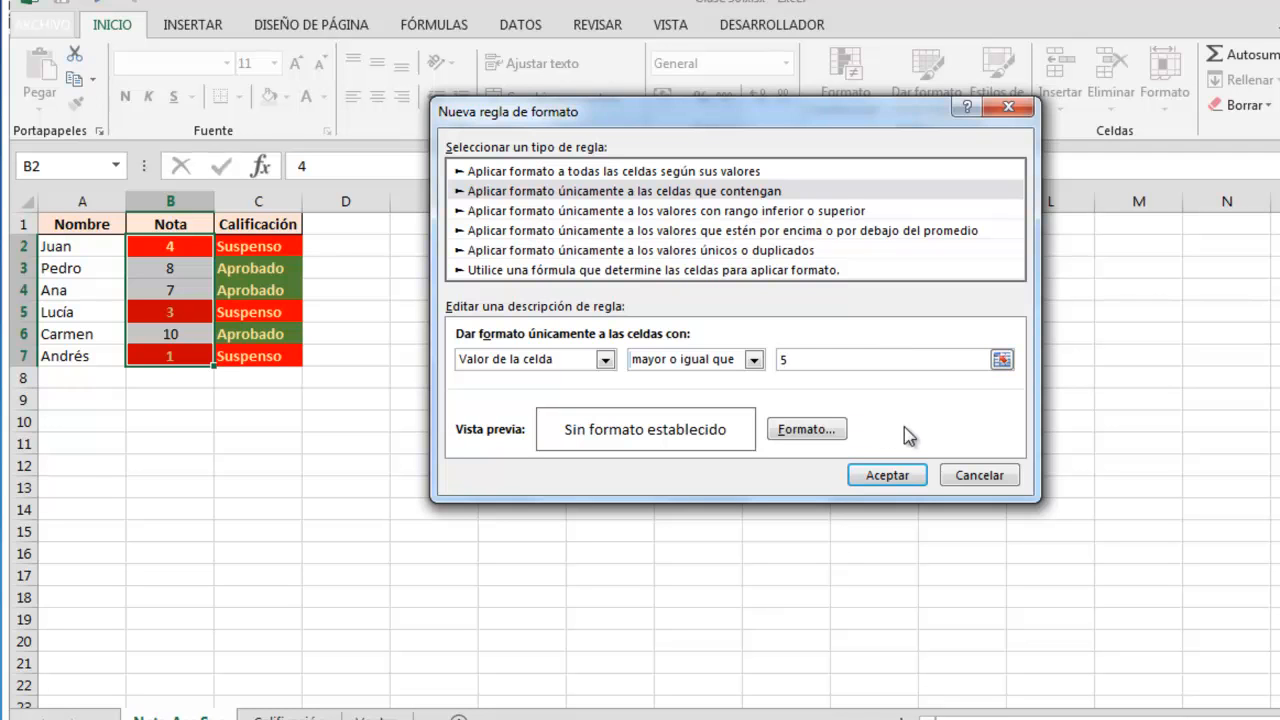
# Give the rule a bold light gold font with a dark green fill and apply it to the Nota values
pyautogui.moveTo(446, 398)
pyautogui.mouseDown()
pyautogui.moveTo(572, 444)
pyautogui.moveTo(960, 449)
pyautogui.mouseUp()
pyautogui.click(794, 433)
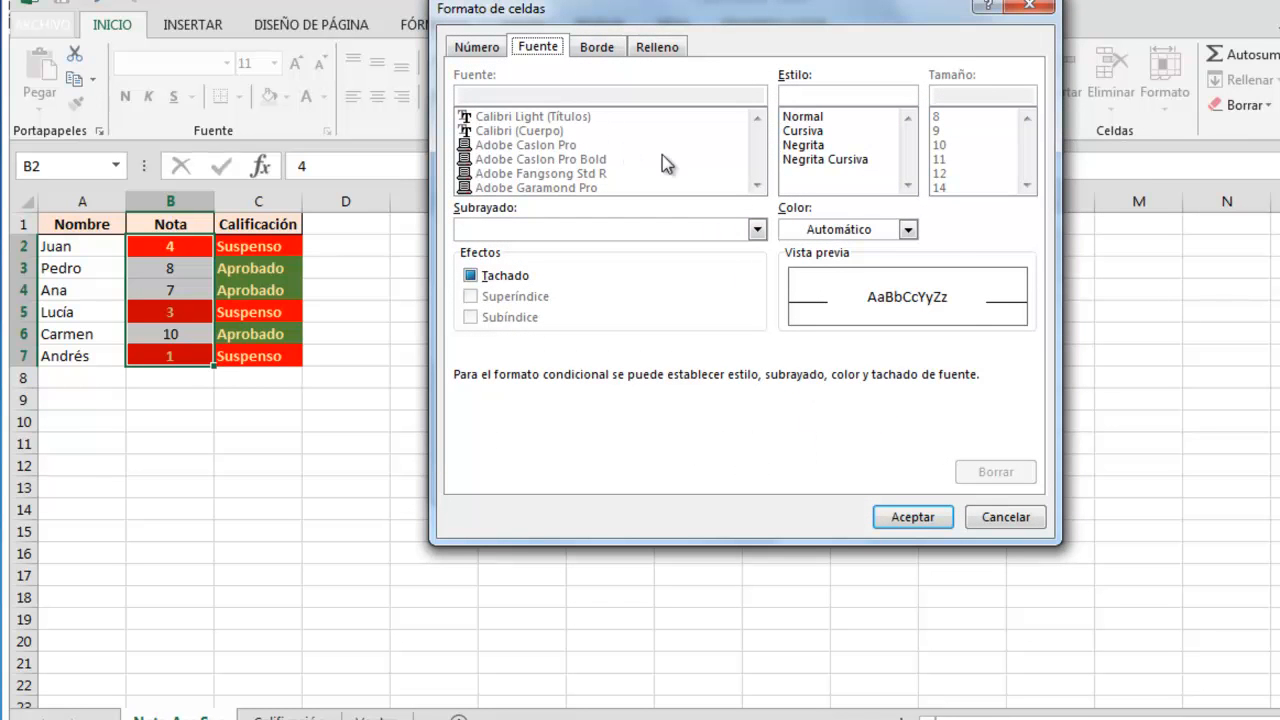
pyautogui.click(908, 229)
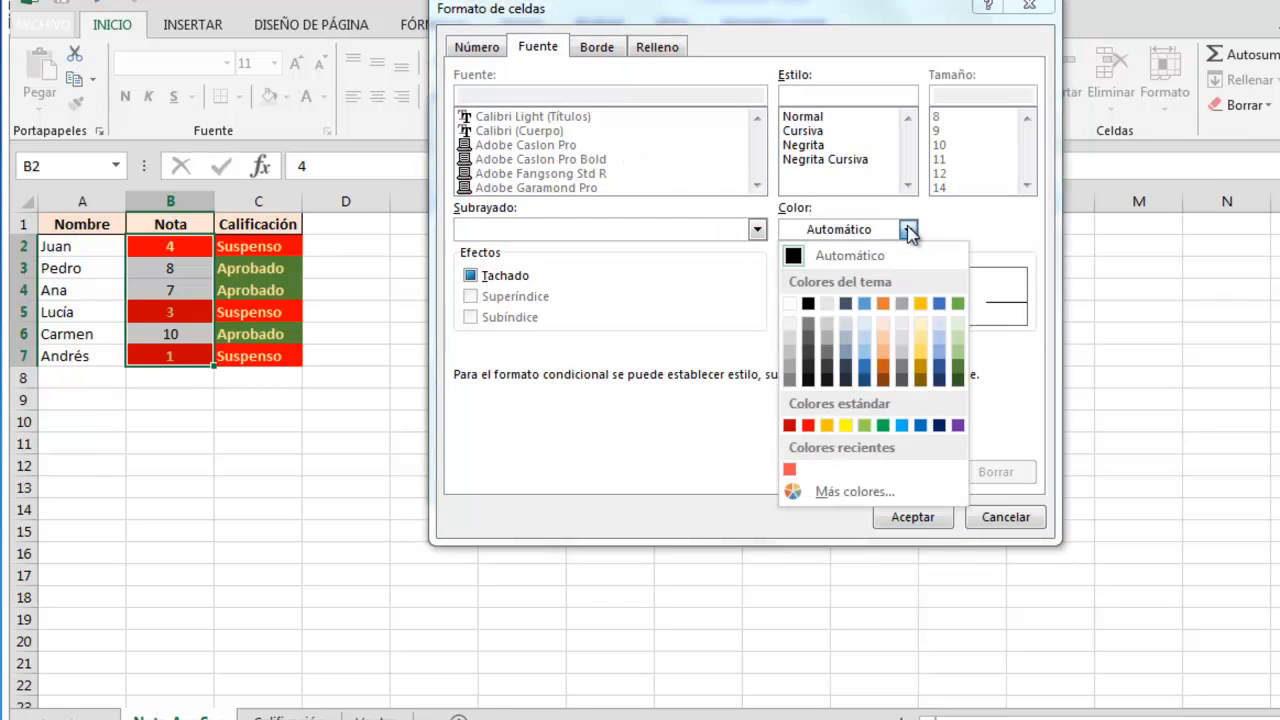
pyautogui.click(922, 339)
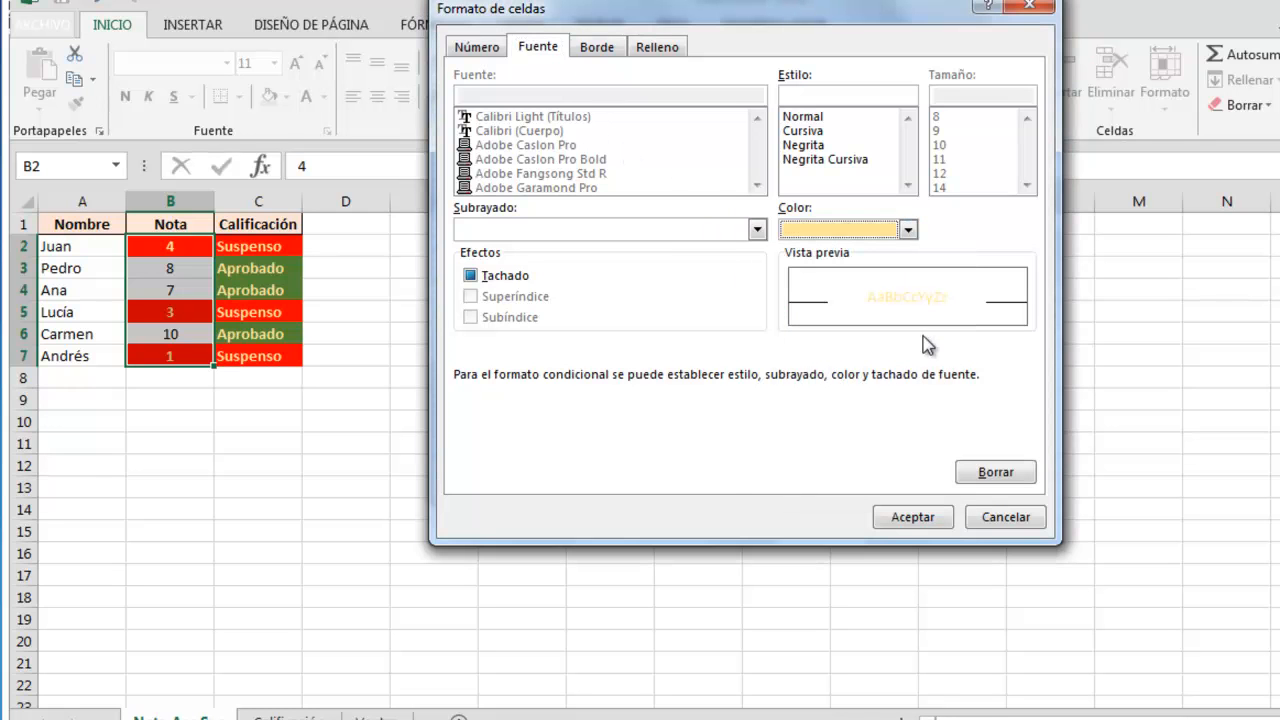
pyautogui.click(818, 146)
pyautogui.click(675, 47)
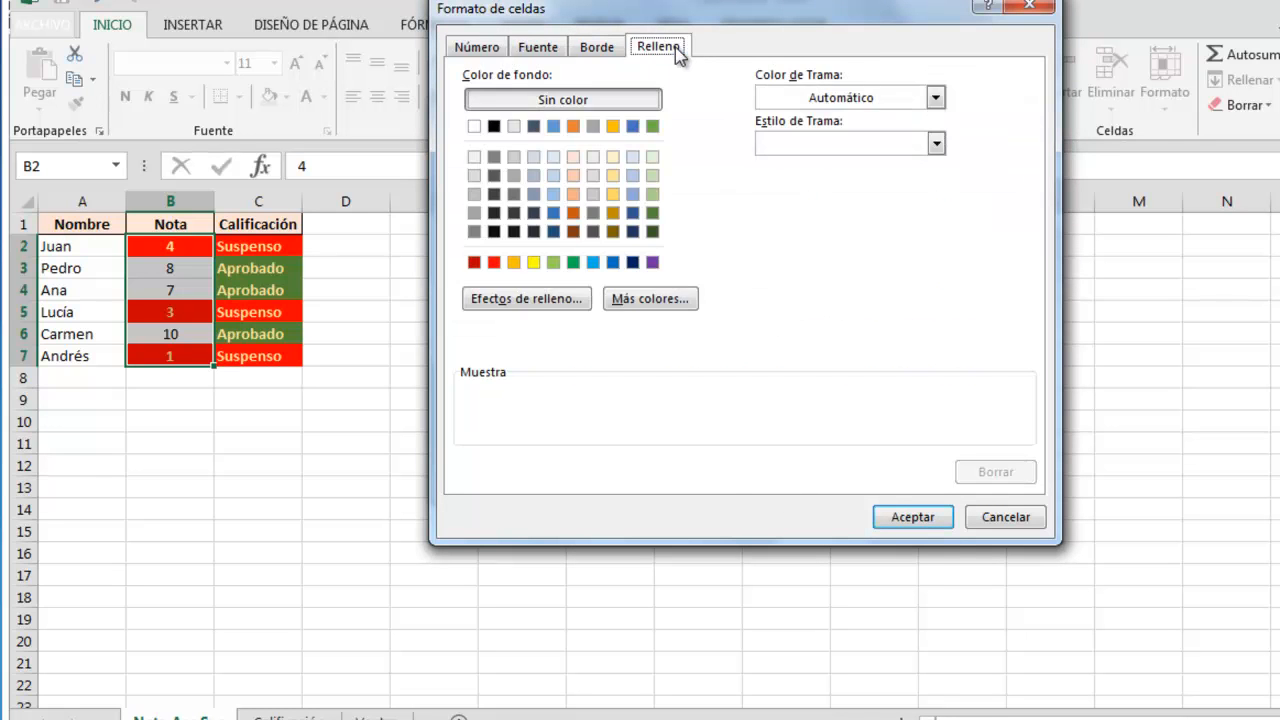
pyautogui.click(652, 212)
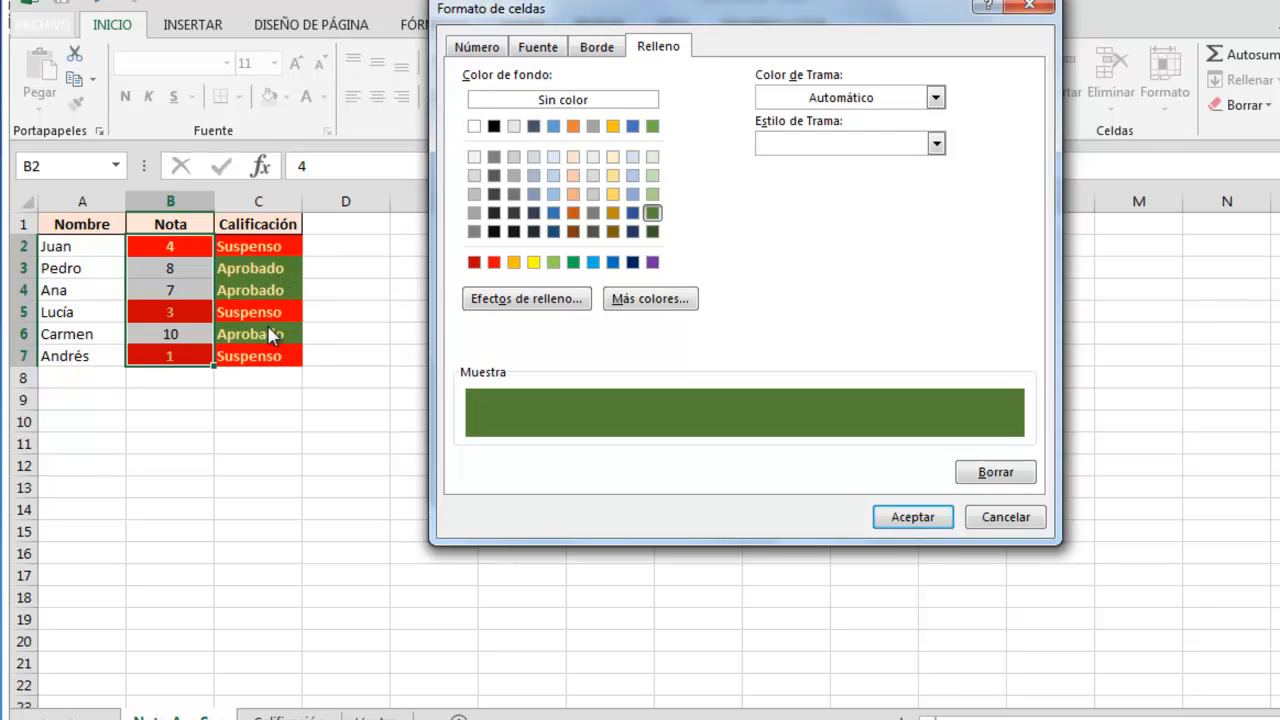
pyautogui.click(920, 520)
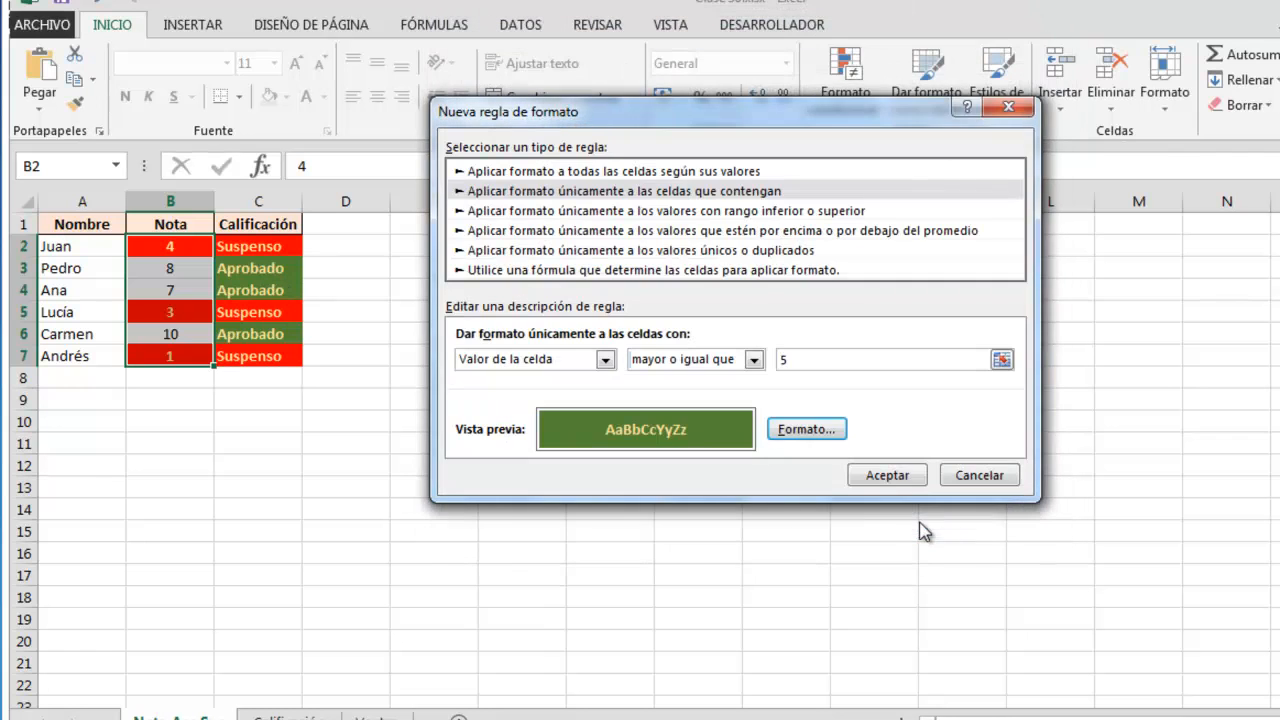
pyautogui.click(887, 475)
pyautogui.click(612, 486)
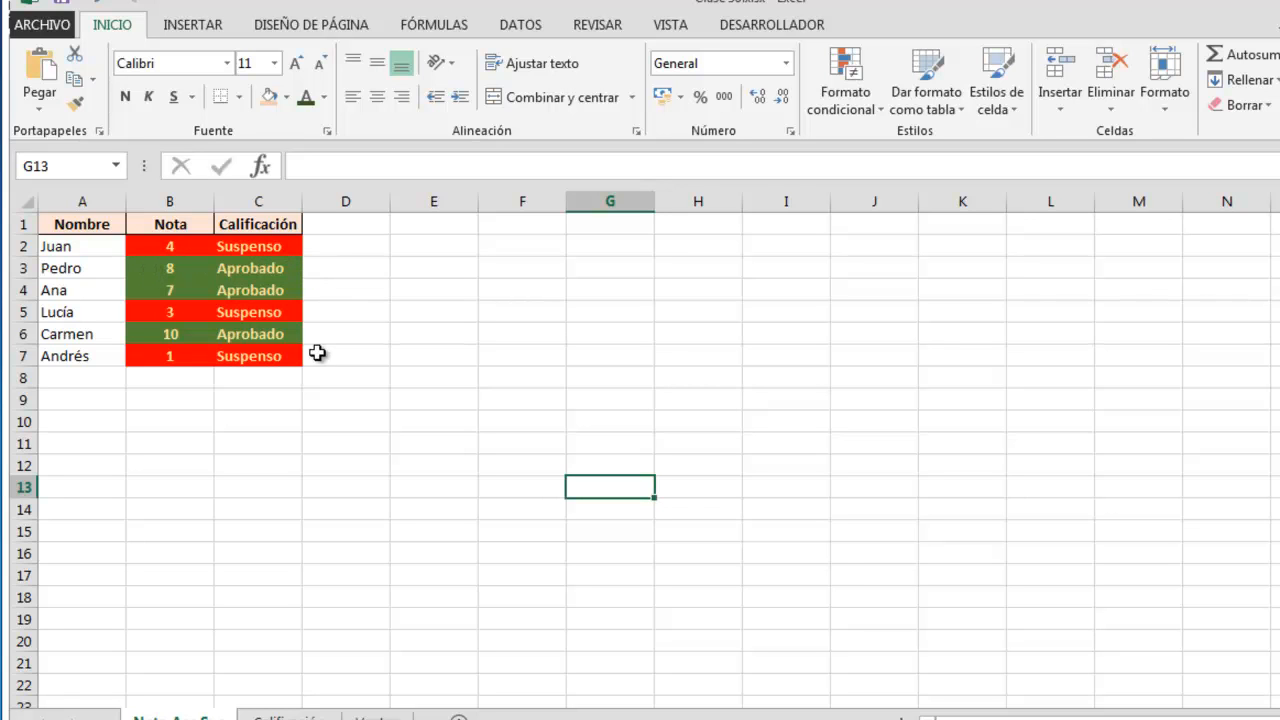
# Test the colouring by setting the Nota in B5 to 7 and the one in B4 to 2
pyautogui.click(176, 311)
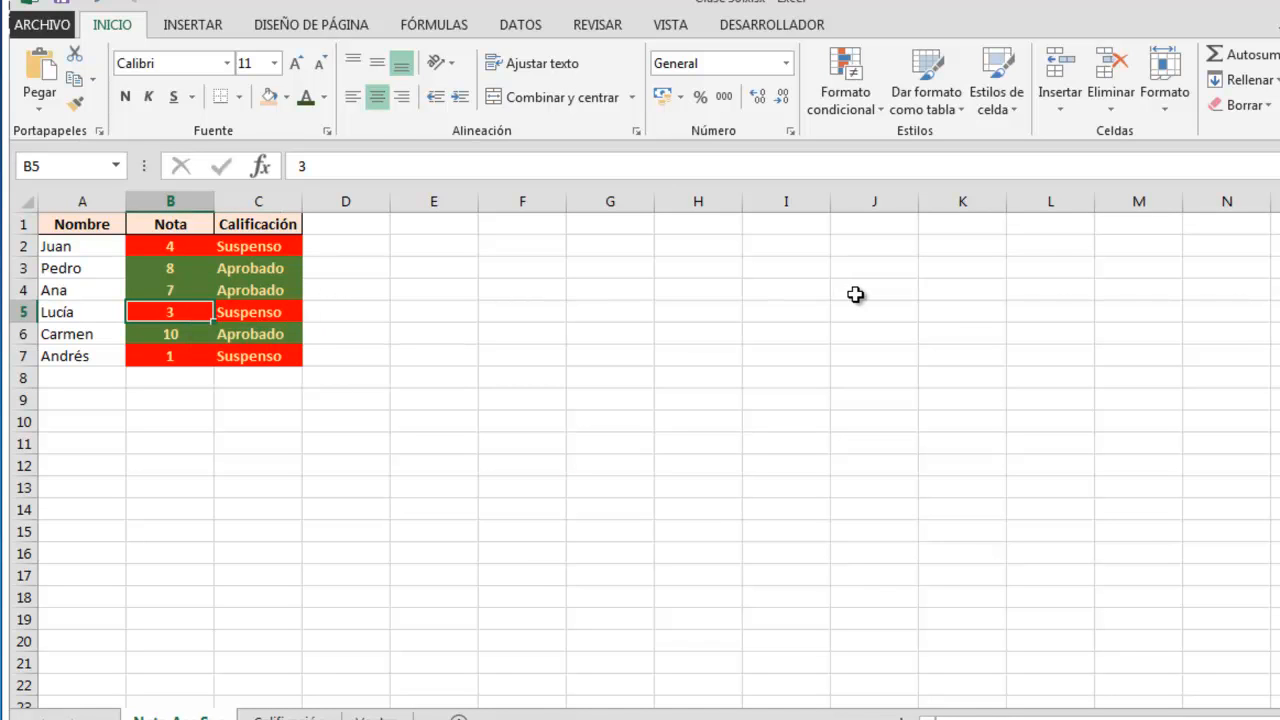
pyautogui.write('7')
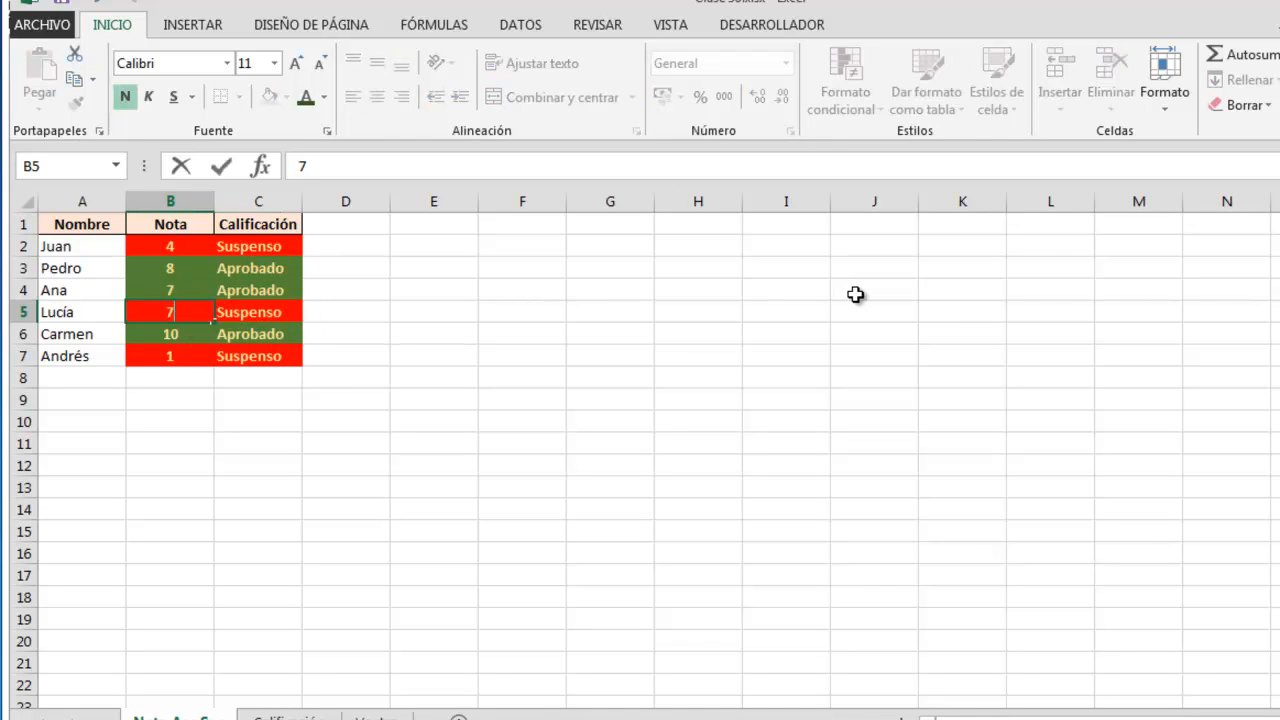
pyautogui.press('Return')
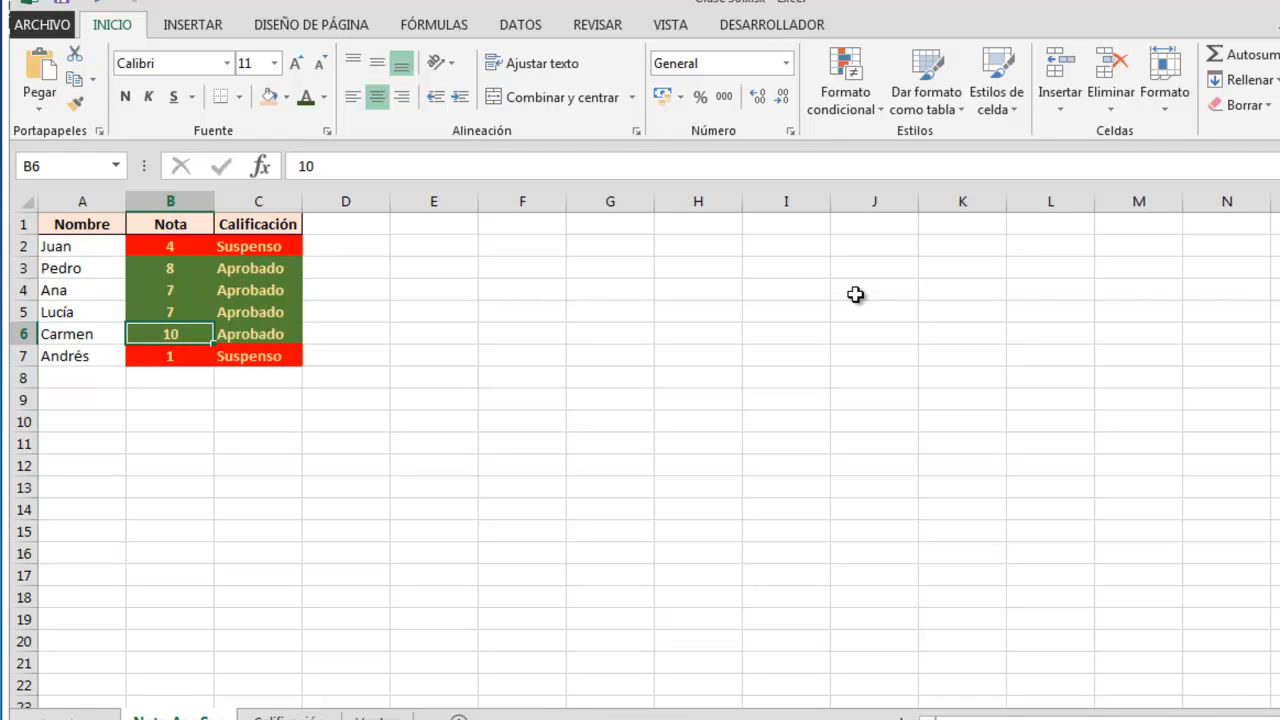
pyautogui.press('Up')
pyautogui.press('Up')
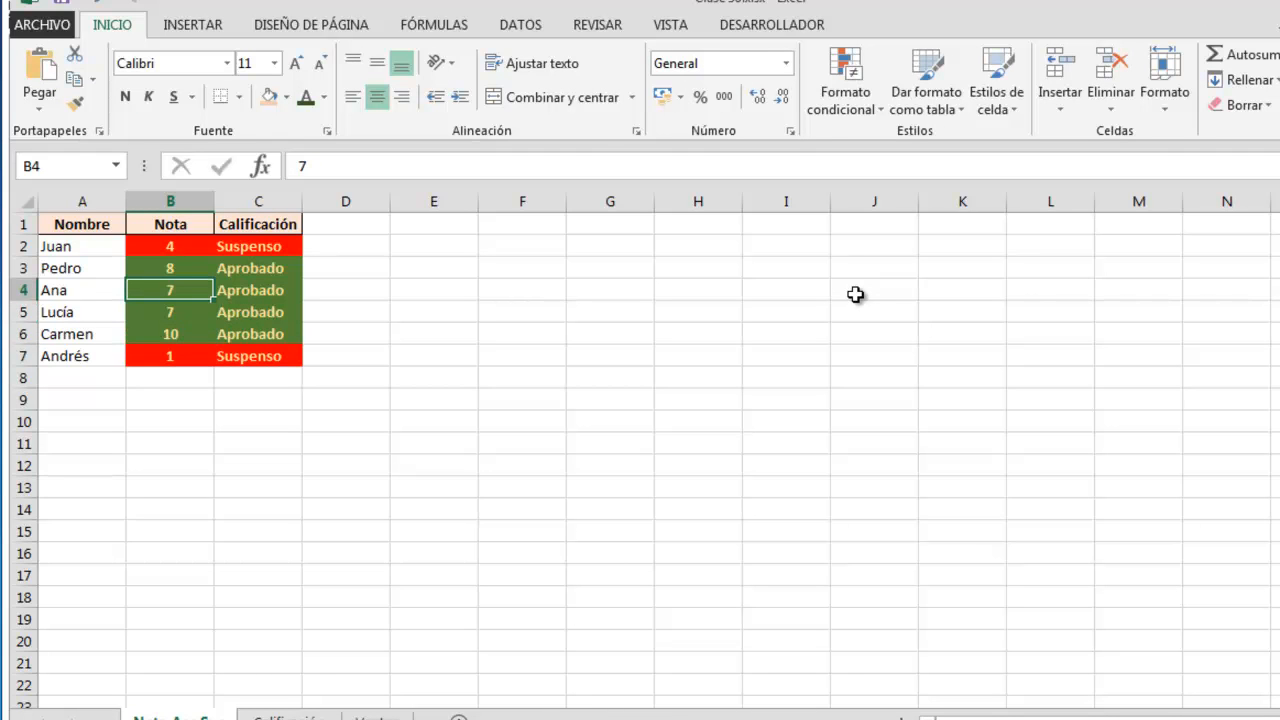
pyautogui.write('2')
pyautogui.press('Return')
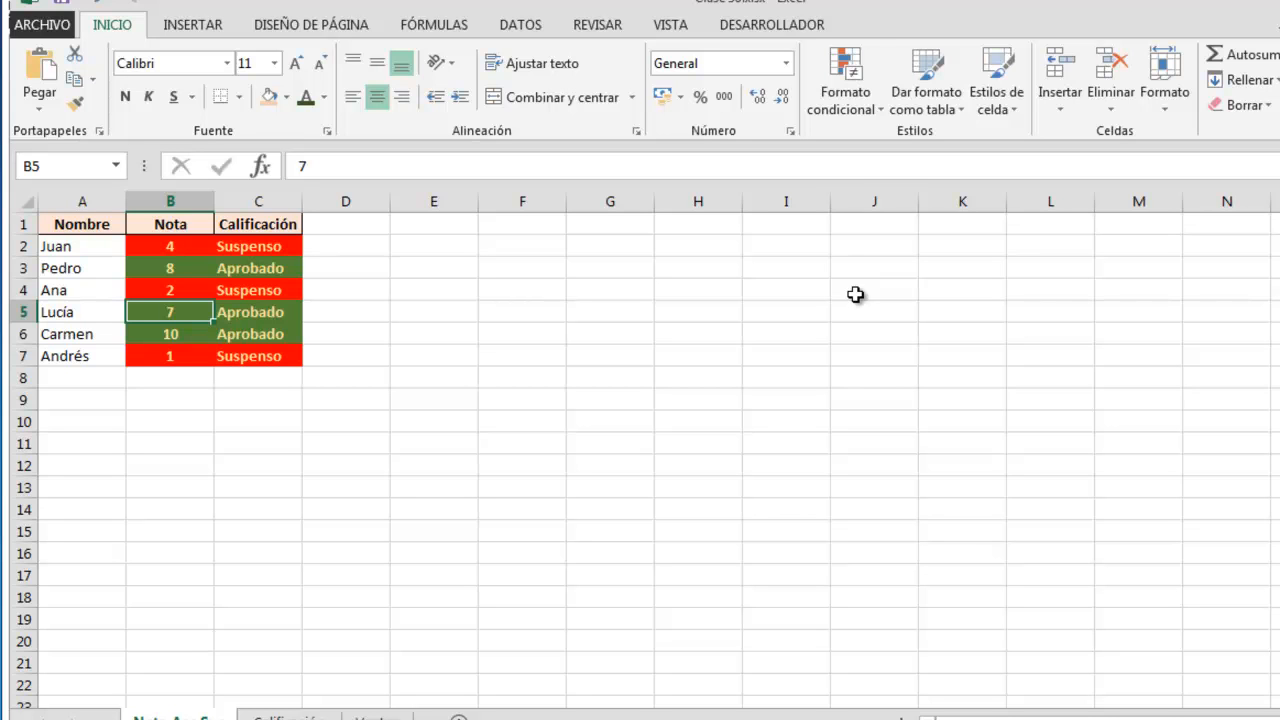
# Review the highlight rules Es mayor que, Es menor que and Texto que contiene among the conditional formatting options
pyautogui.click(848, 94)
pyautogui.moveTo(927, 152)
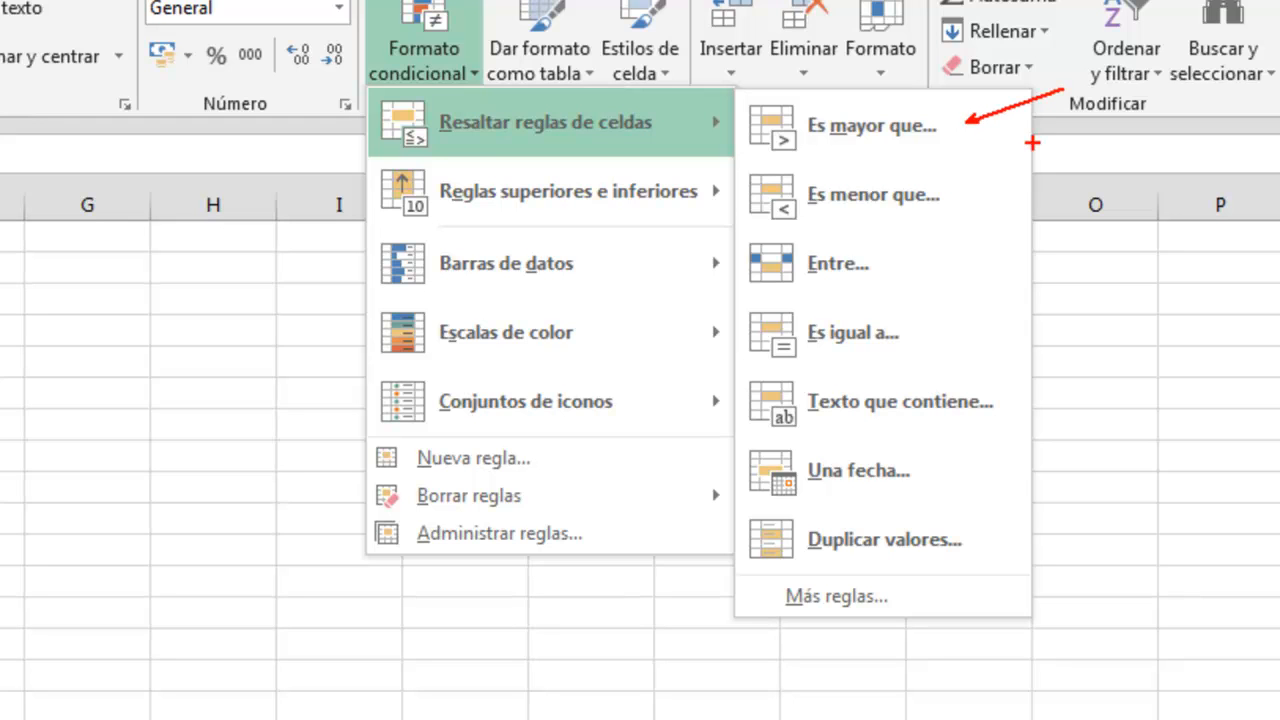
pyautogui.moveTo(733, 290)
pyautogui.mouseDown()
pyautogui.moveTo(843, 346)
pyautogui.moveTo(755, 261)
pyautogui.moveTo(660, 213)
pyautogui.mouseUp()
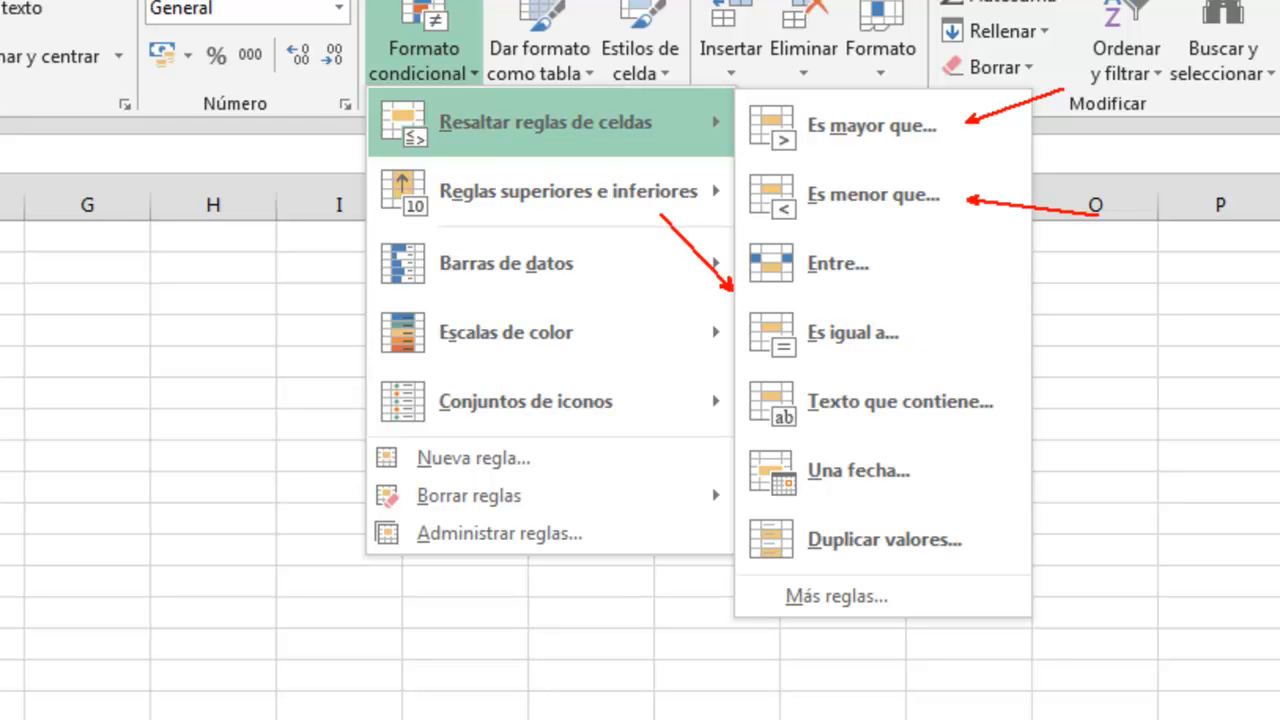
pyautogui.moveTo(740, 372)
pyautogui.mouseDown()
pyautogui.moveTo(932, 442)
pyautogui.moveTo(1026, 440)
pyautogui.mouseUp()
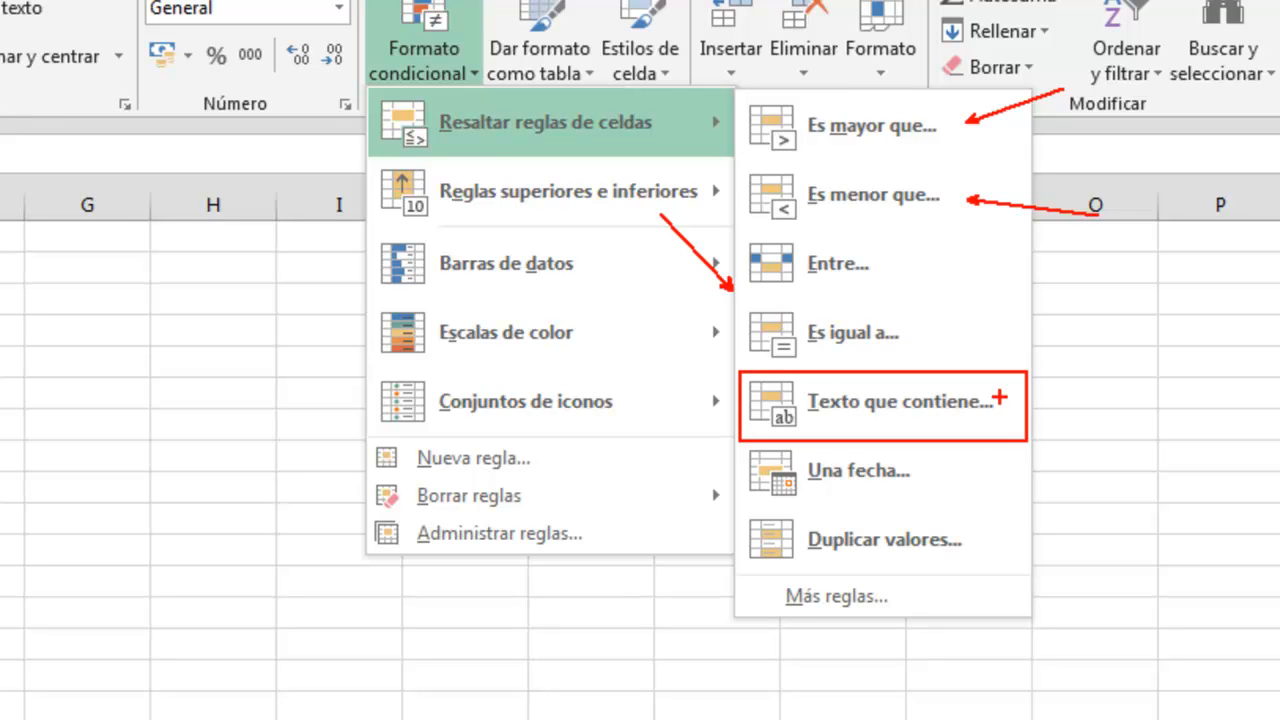
pyautogui.moveTo(999, 397); pyautogui.dragTo(1148, 336)
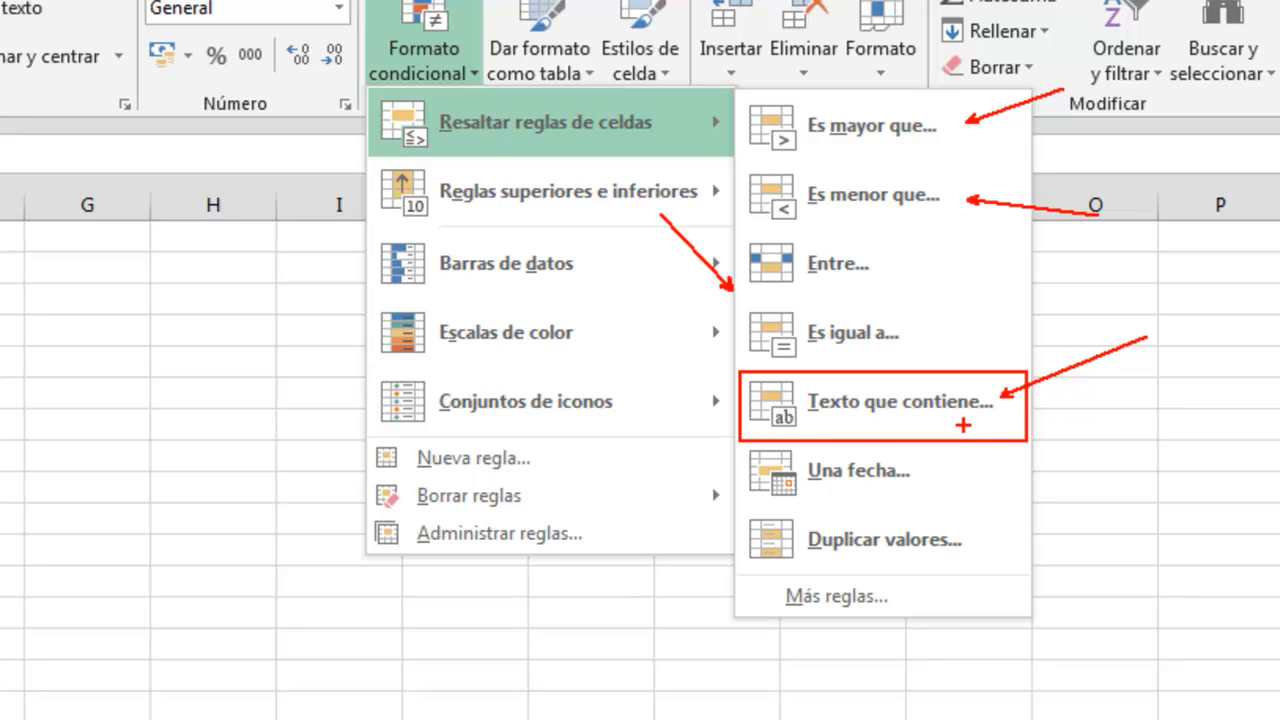
pyautogui.press('Escape')
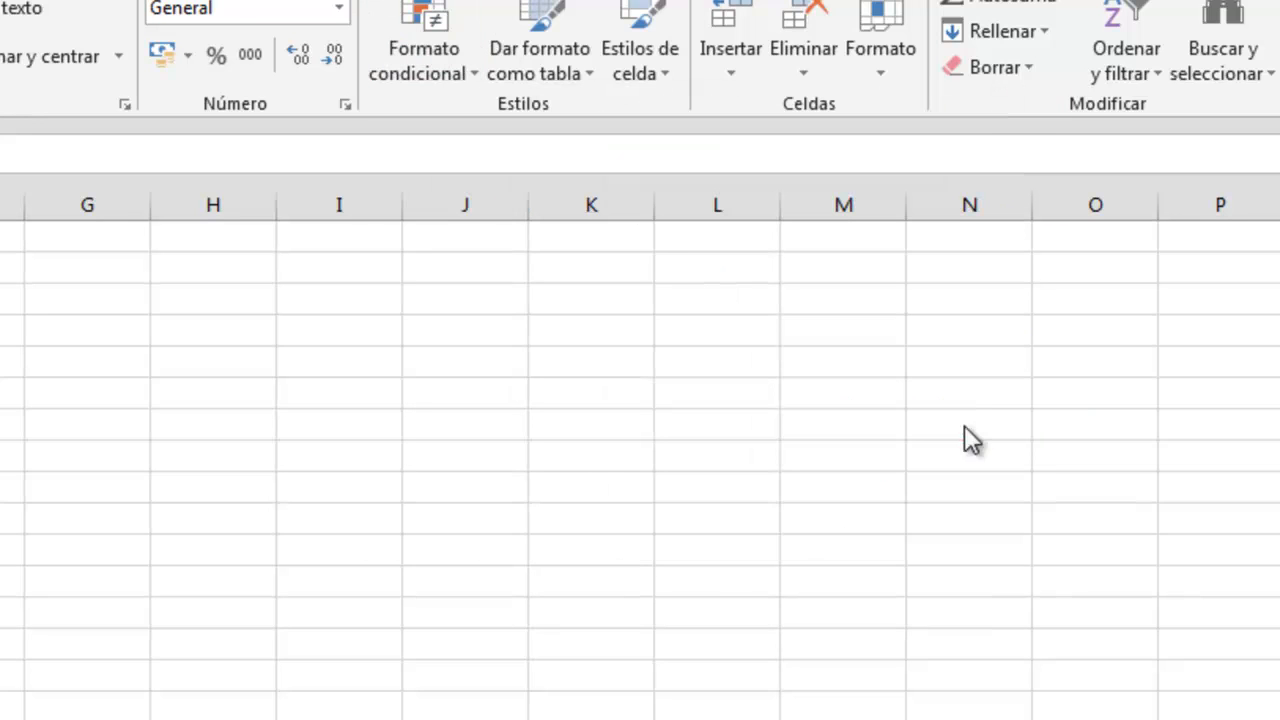